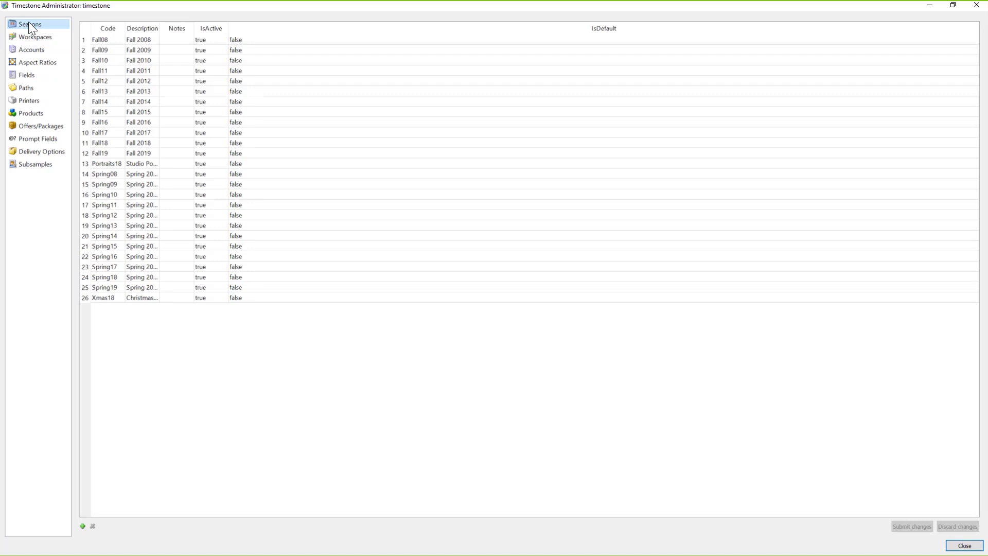
# Step: Look through the Workspaces, Accounts and Seasons lists to see which columns each one has
pyautogui.click(43, 38)
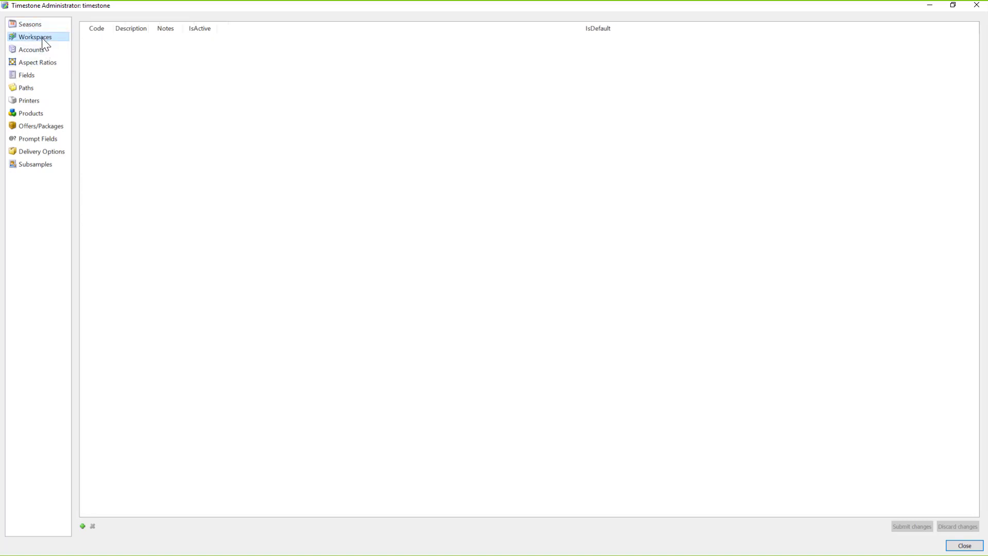
pyautogui.click(42, 50)
pyautogui.click(44, 35)
pyautogui.click(44, 26)
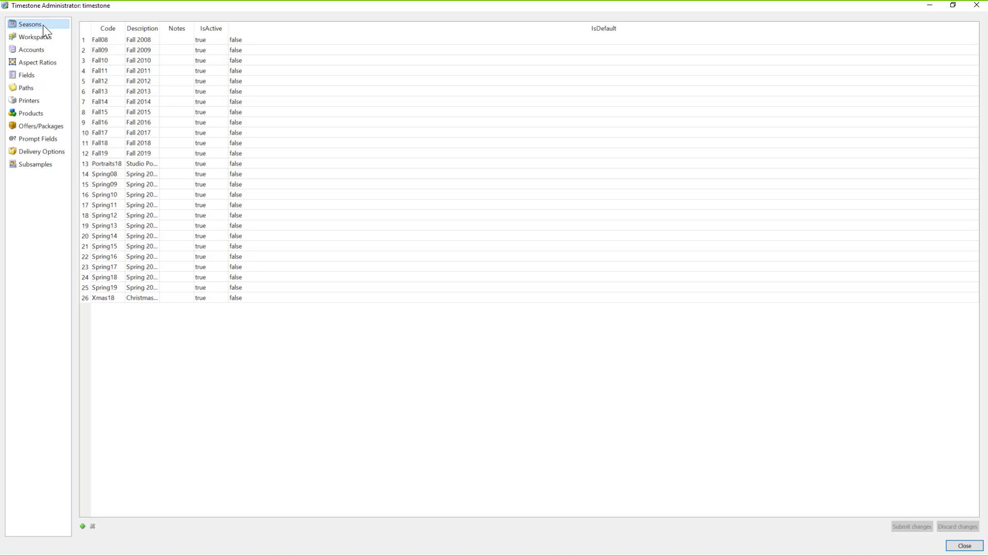
pyautogui.click(41, 37)
pyautogui.click(32, 50)
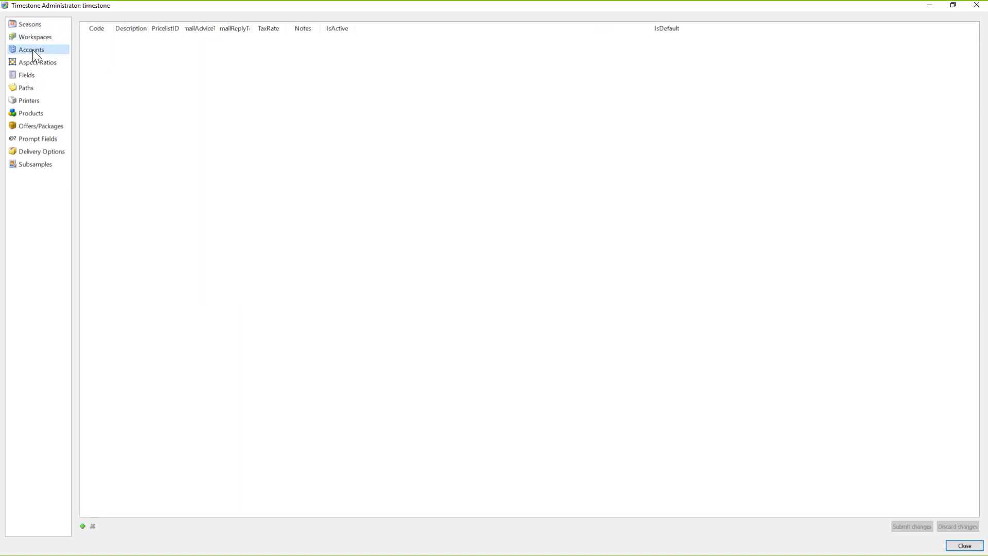
pyautogui.click(38, 37)
# Step: Widen the Code and Description columns of the Seasons list so the full season descriptions can be read
pyautogui.click(44, 26)
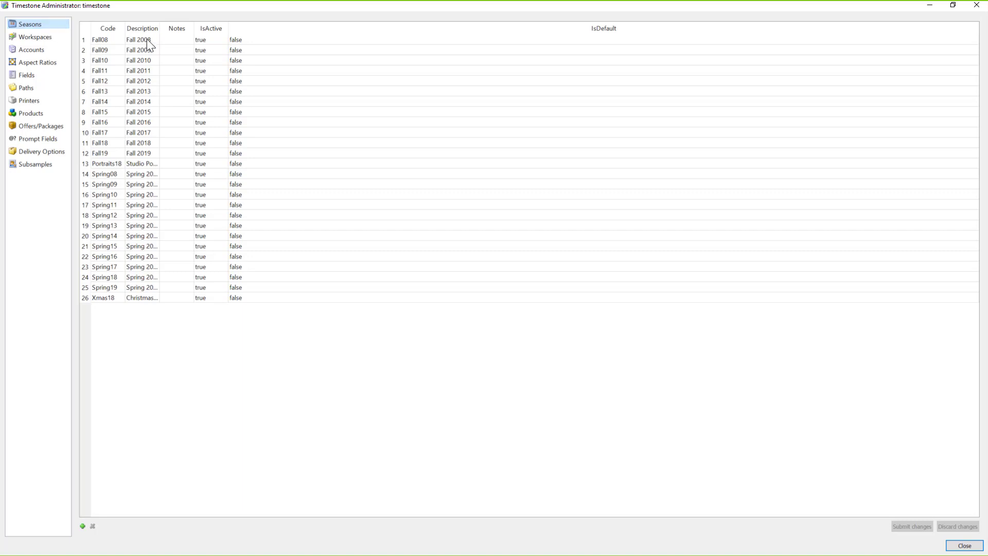
pyautogui.moveTo(126, 27); pyautogui.dragTo(141, 27)
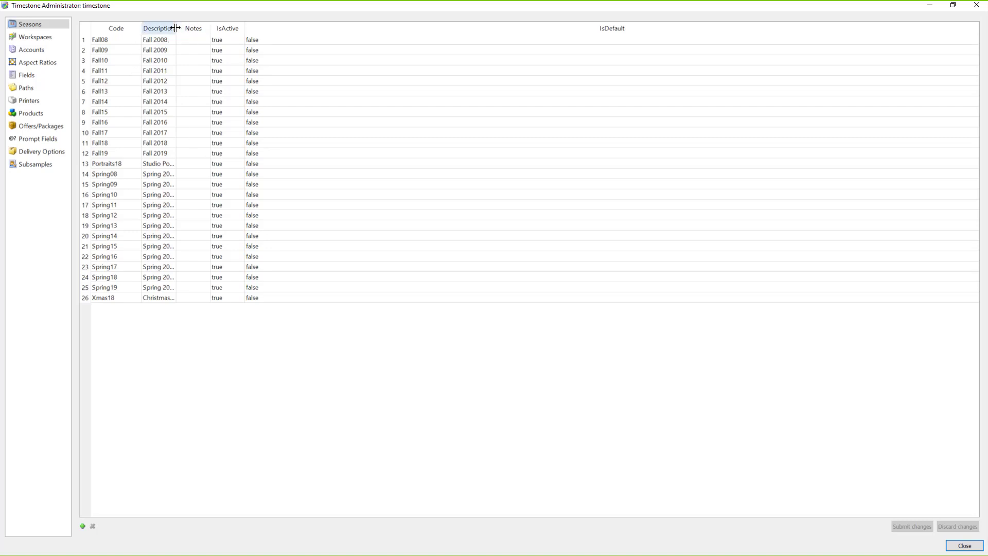
pyautogui.moveTo(177, 30); pyautogui.dragTo(220, 39)
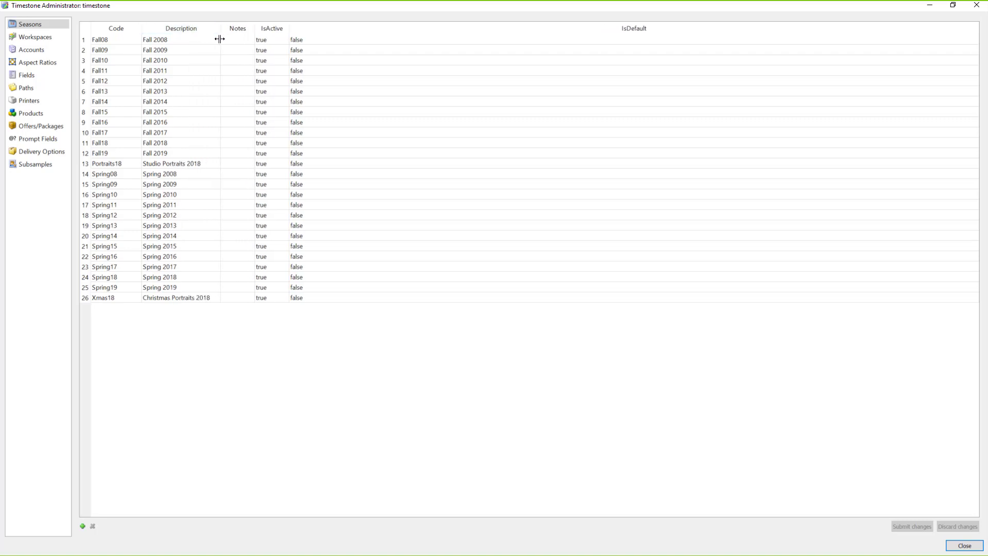
# Step: Compare the Workspaces and Accounts lists with the entries in the Seasons list
pyautogui.click(33, 37)
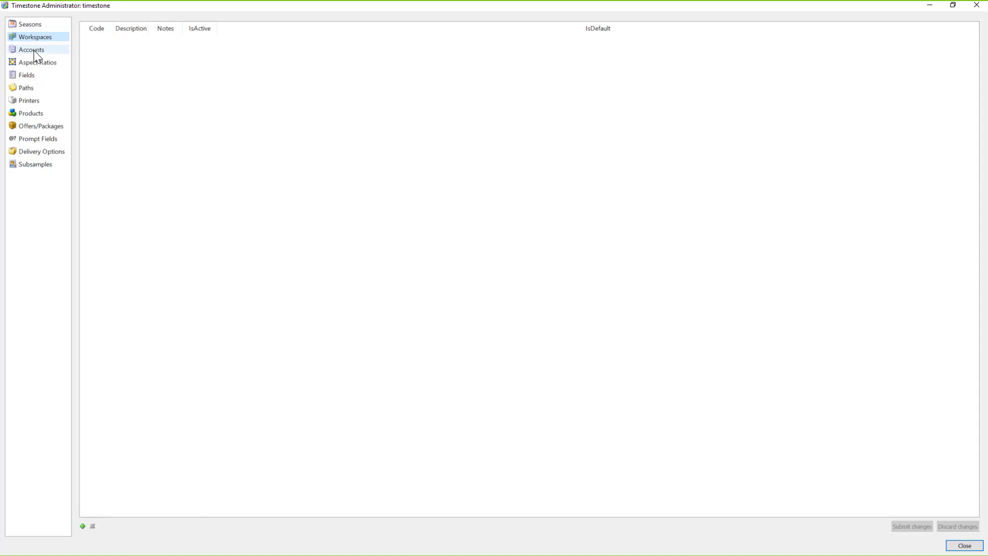
pyautogui.click(34, 50)
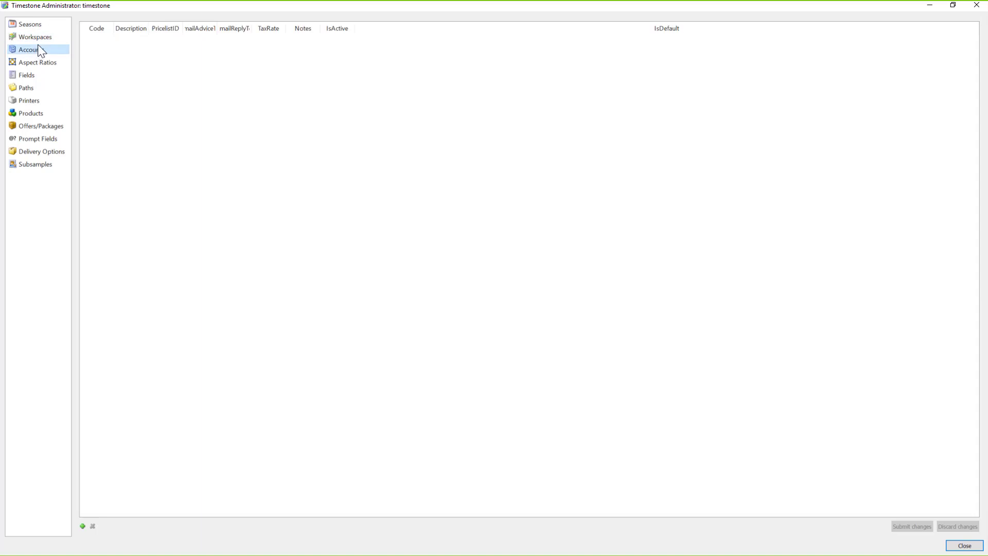
pyautogui.click(39, 25)
pyautogui.click(41, 37)
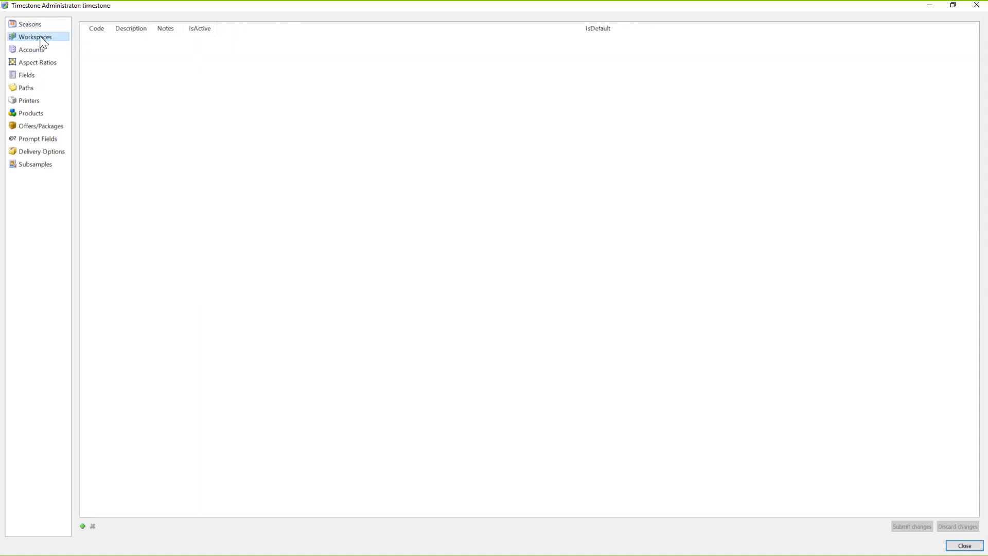
pyautogui.click(39, 26)
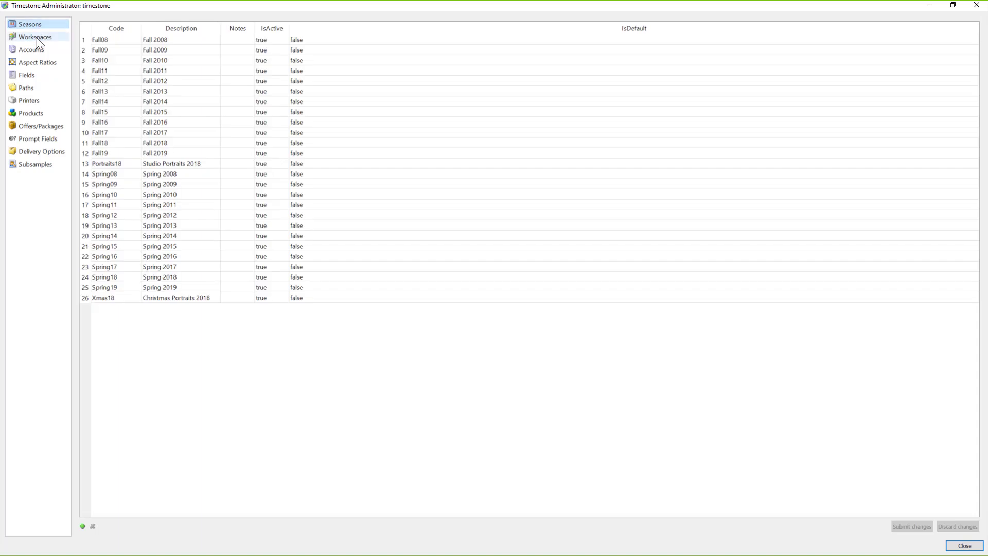
pyautogui.click(36, 38)
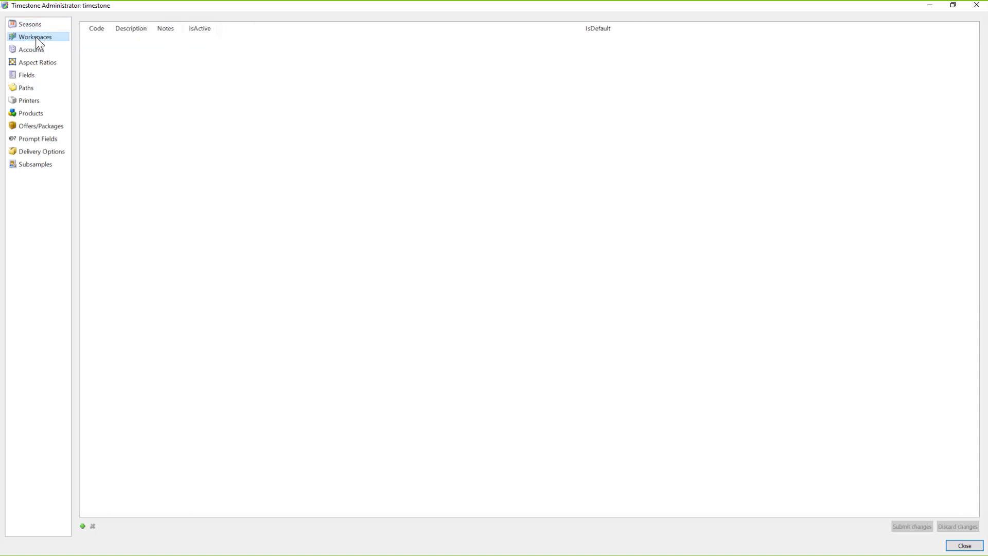
pyautogui.click(38, 26)
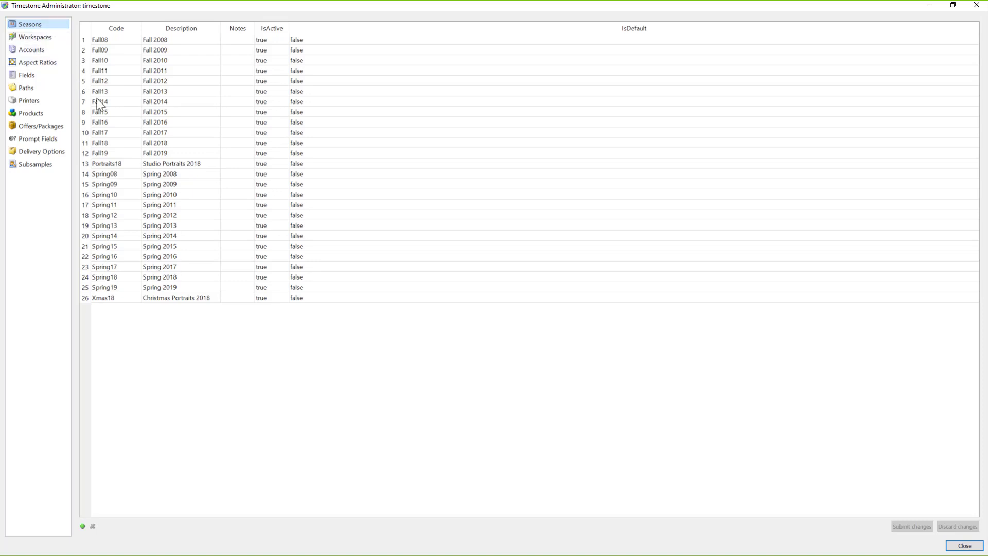
# Step: Add two workspaces with the codes preorder and fulfill, widening the Code column for them
pyautogui.click(41, 41)
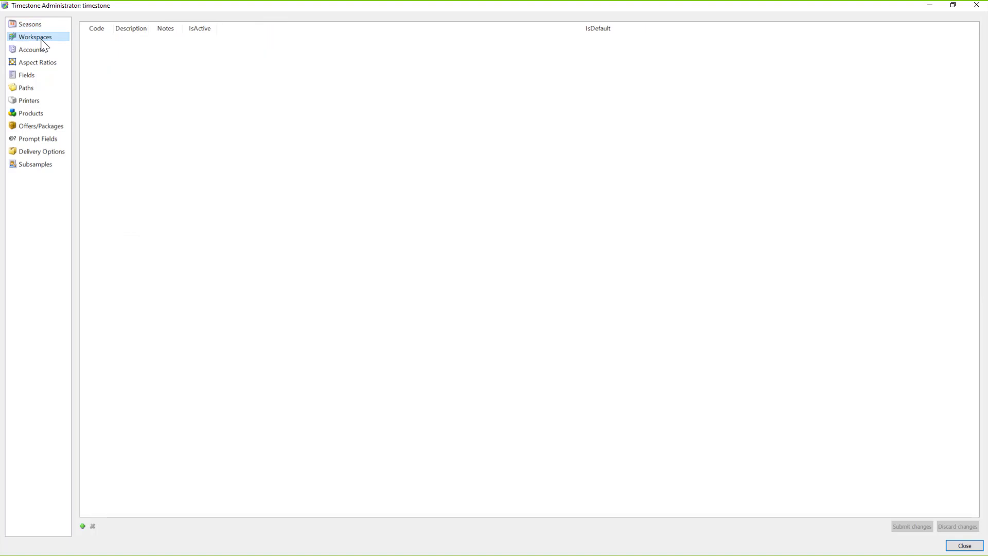
pyautogui.click(84, 526)
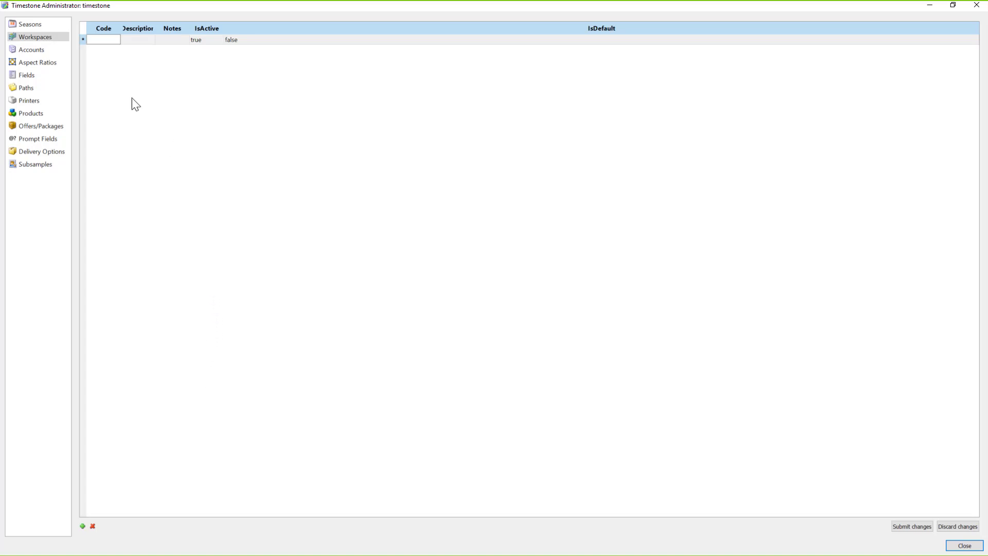
pyautogui.click(26, 23)
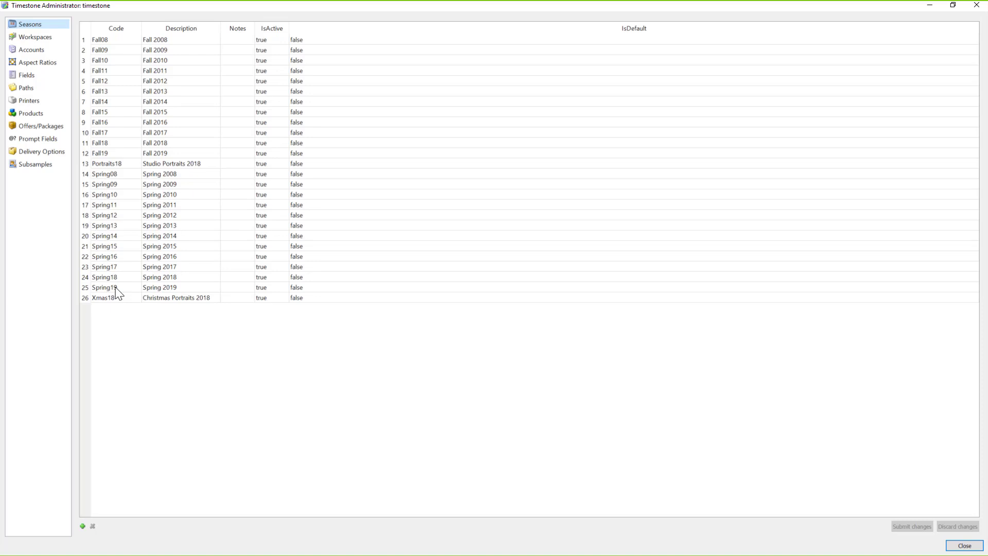
pyautogui.click(53, 37)
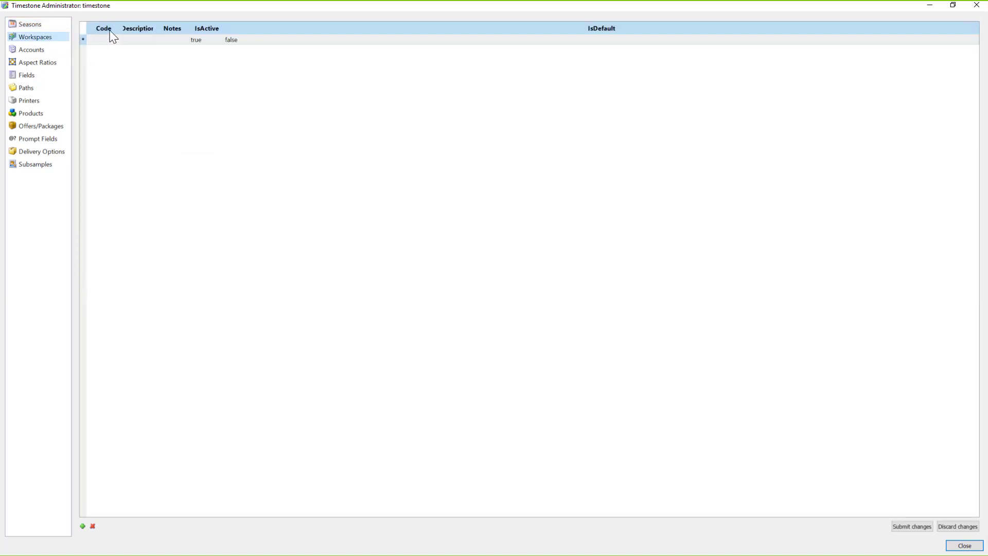
pyautogui.moveTo(120, 28); pyautogui.dragTo(143, 28)
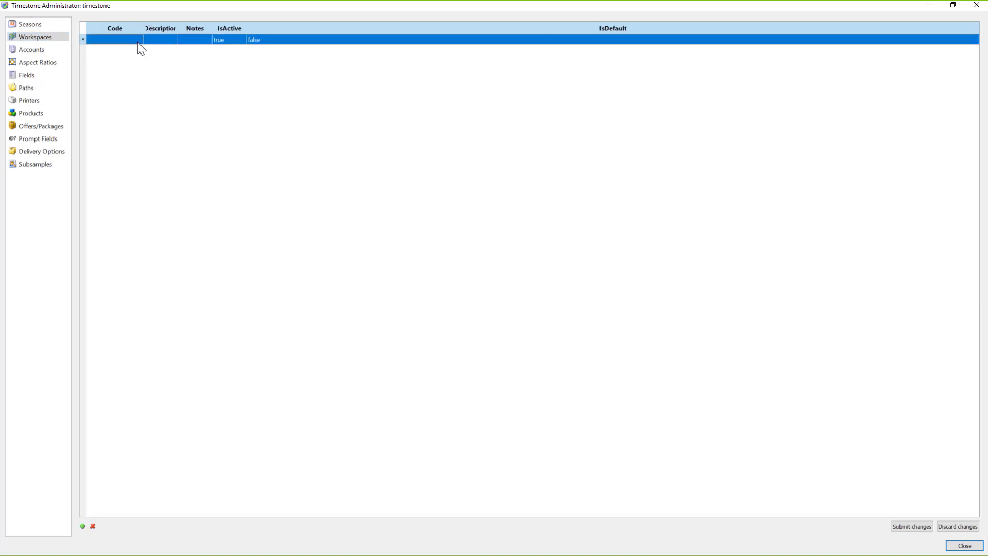
pyautogui.click(123, 39)
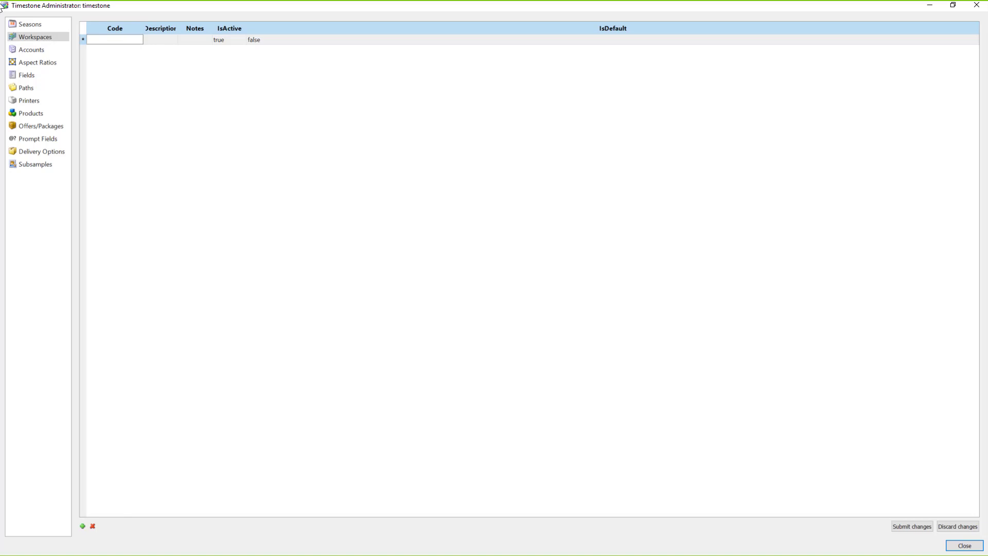
pyautogui.write('preorder')
pyautogui.click(83, 526)
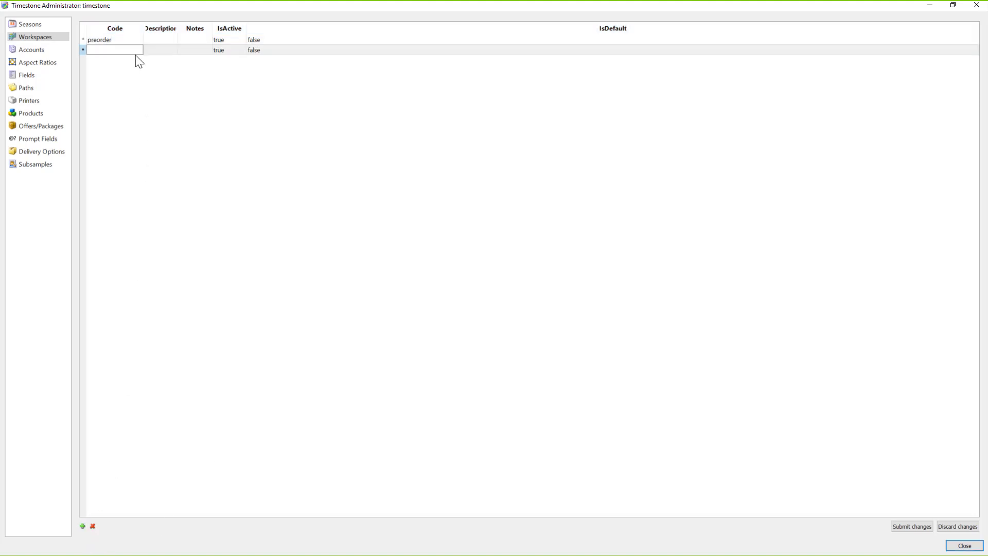
pyautogui.write('fulfill')
# Step: Remove the preorder and fulfill workspaces
pyautogui.click(164, 41)
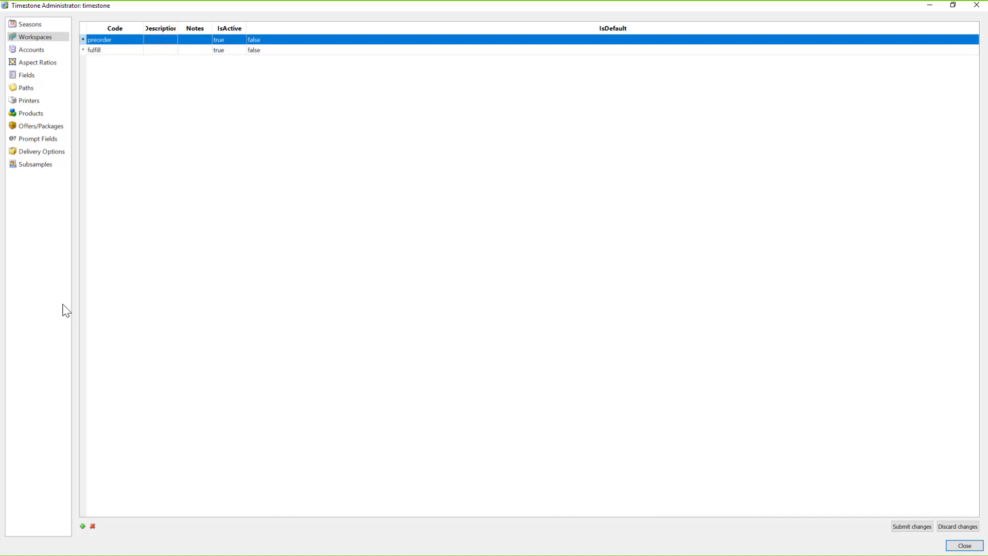
pyautogui.click(92, 526)
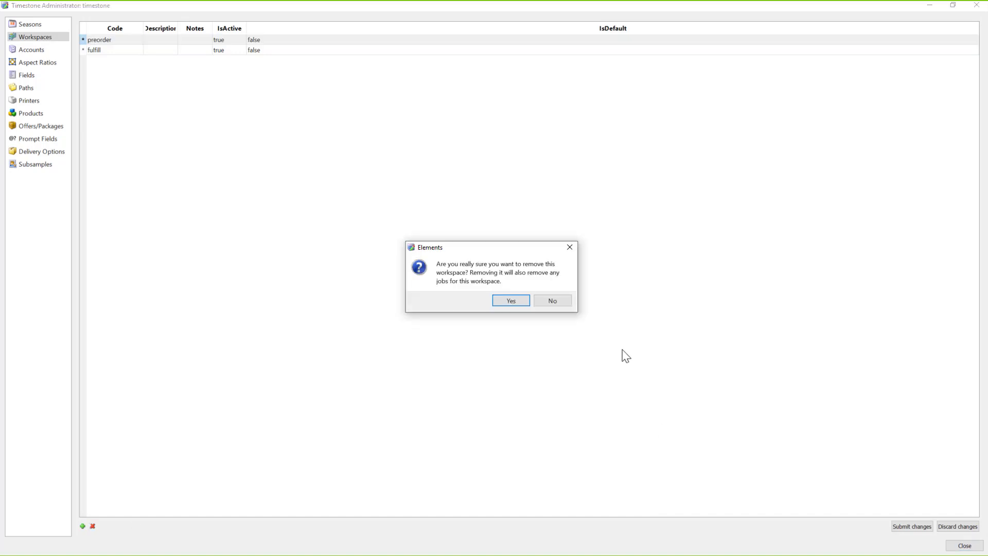
pyautogui.click(506, 301)
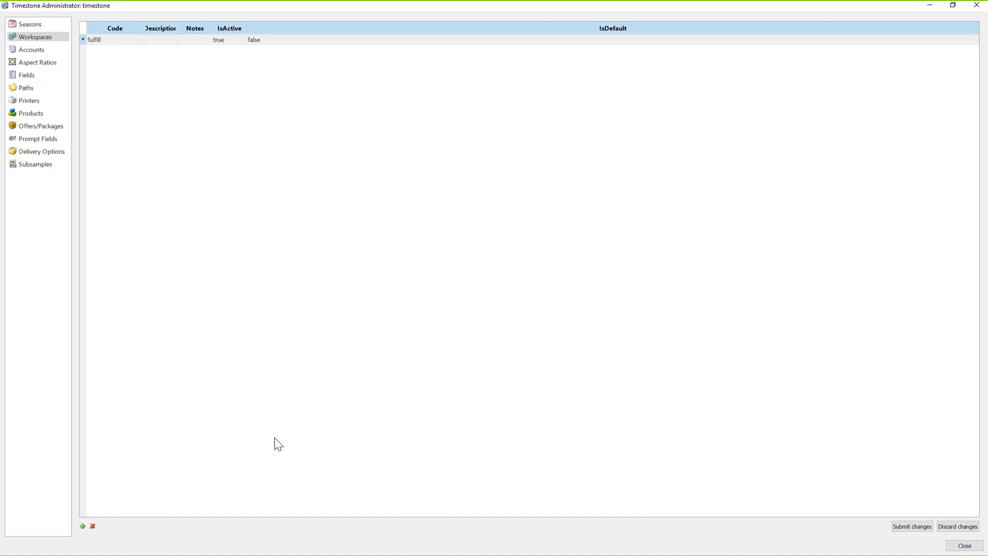
pyautogui.click(528, 300)
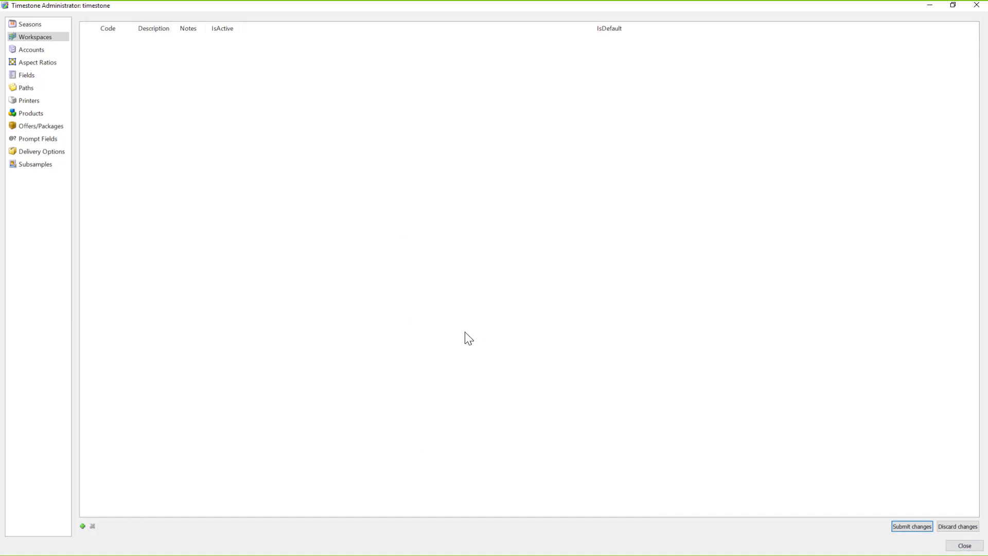
# Step: Add two workspaces with the codes "back to school" and "pickup"
pyautogui.click(82, 526)
pyautogui.click(127, 41)
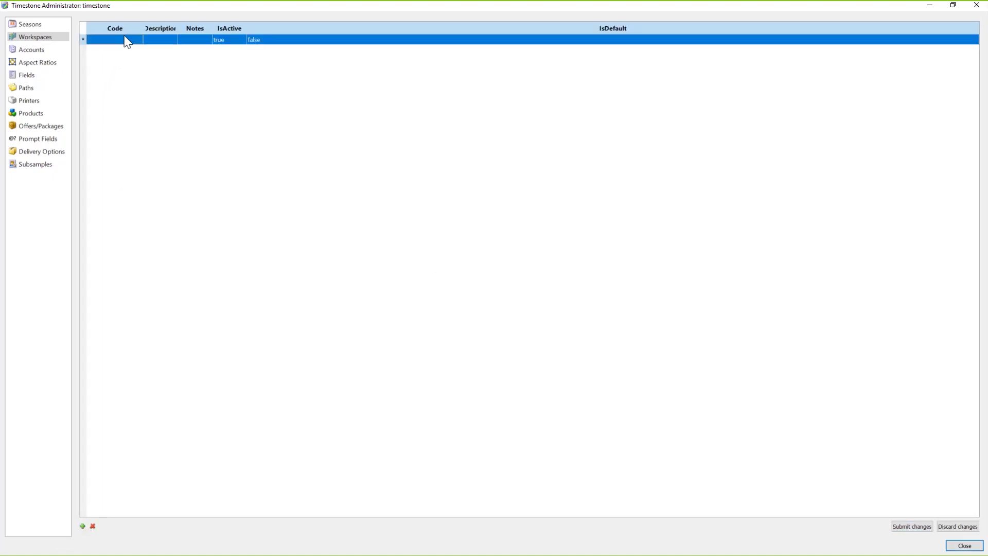
pyautogui.click(127, 41)
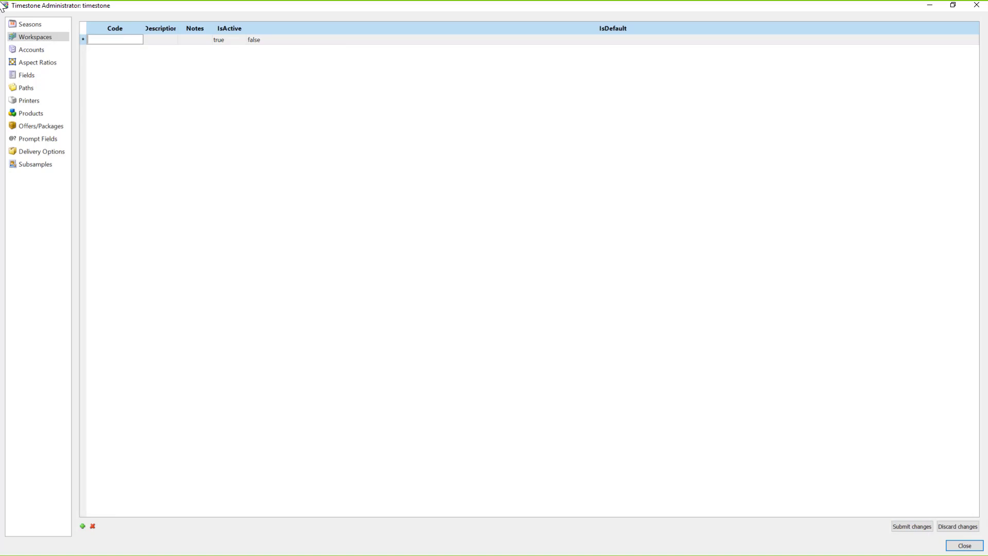
pyautogui.write('back to school')
pyautogui.click(83, 526)
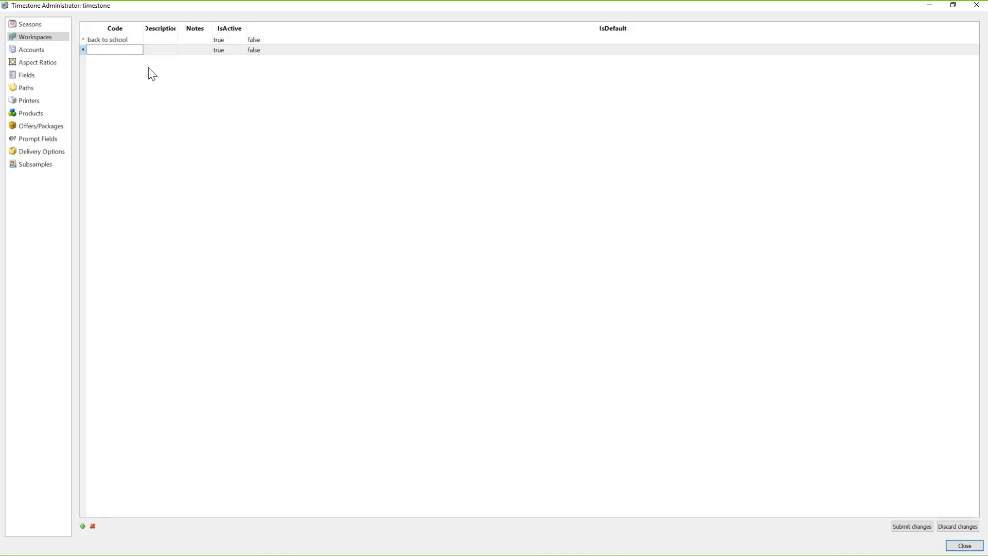
pyautogui.write('pickup')
# Step: Add two more workspaces with the codes dataentry and imageediting
pyautogui.click(84, 526)
pyautogui.click(84, 526)
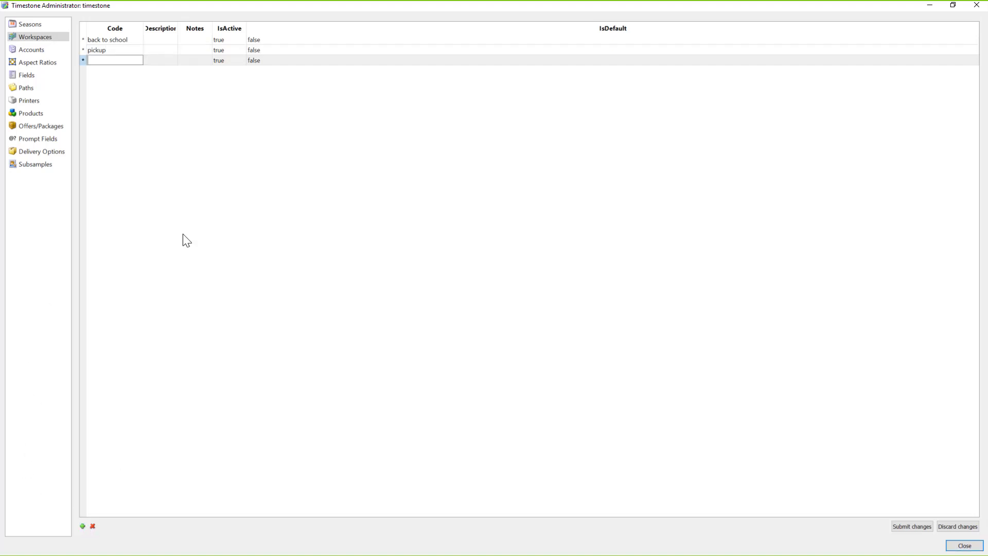
pyautogui.write('dataentry')
pyautogui.click(83, 527)
pyautogui.click(84, 527)
pyautogui.write('i')
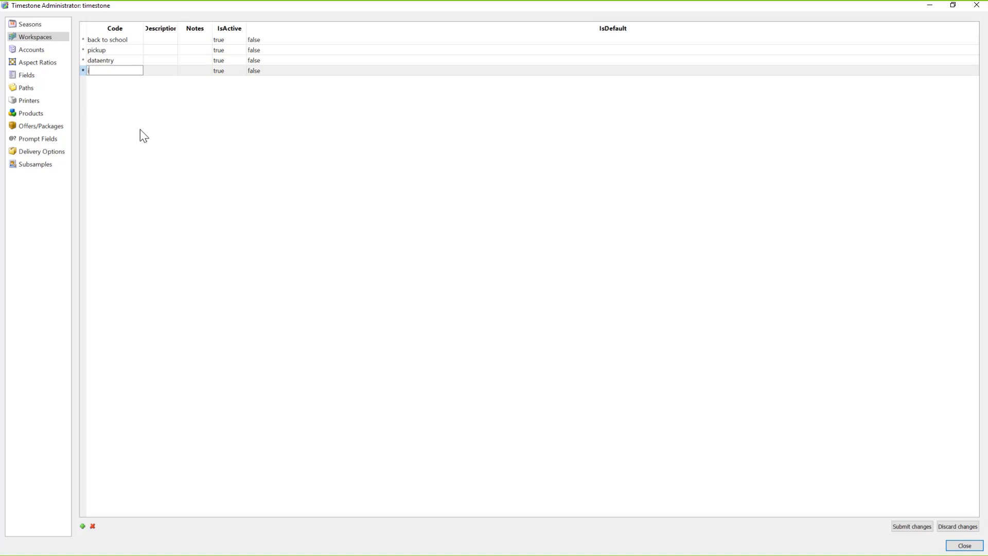
pyautogui.write('mageediting')
# Step: Add a workspace with the code proofing, and discard all unsubmitted workspace changes
pyautogui.click(82, 526)
pyautogui.write('proofing')
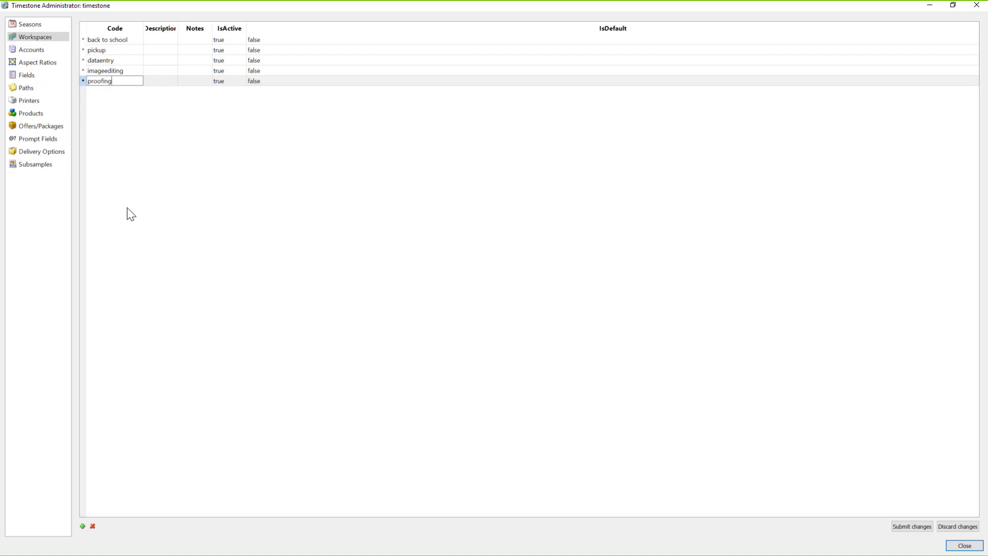
pyautogui.click(941, 525)
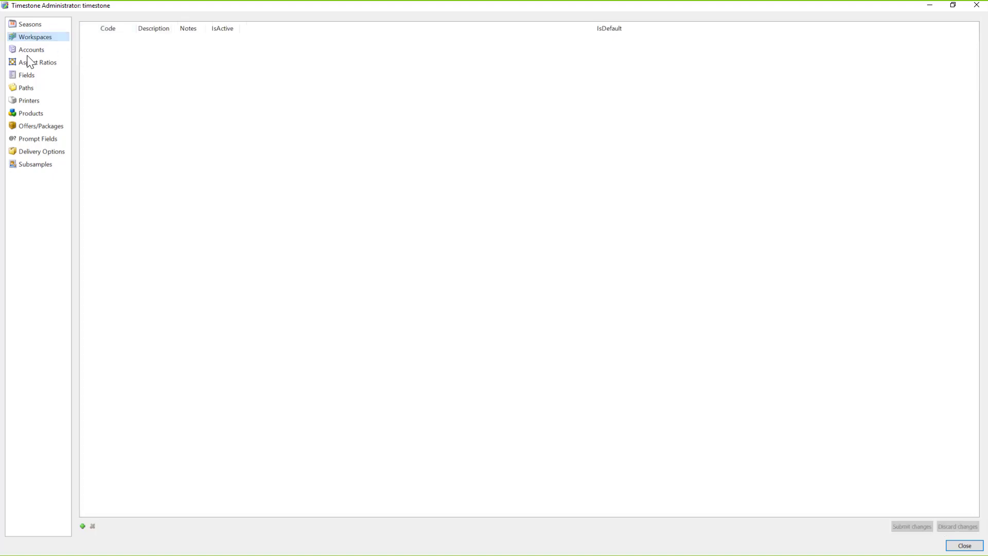
# Step: Add an account with the code AP and the description Acme Photo, widening the PricelistID and Code columns
pyautogui.click(31, 50)
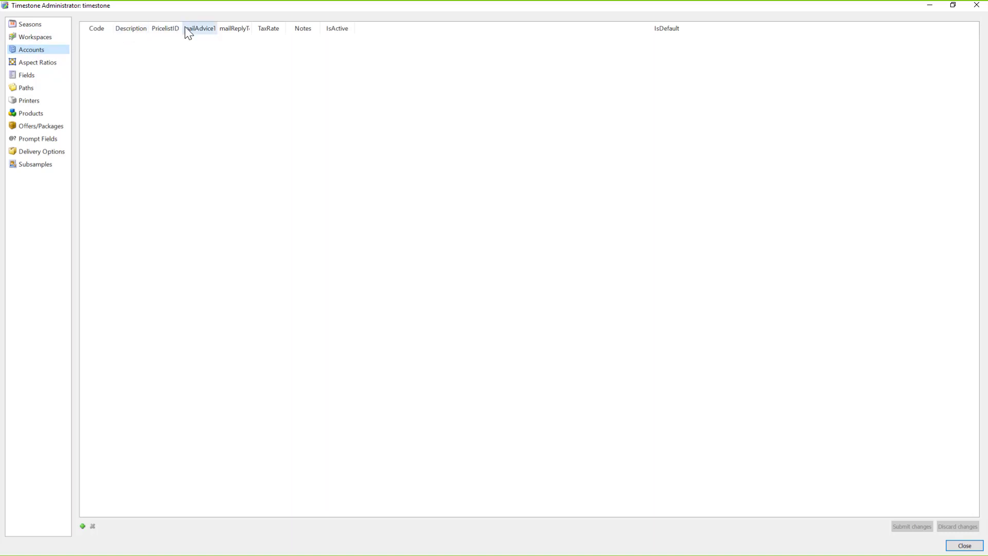
pyautogui.moveTo(184, 28); pyautogui.dragTo(192, 28)
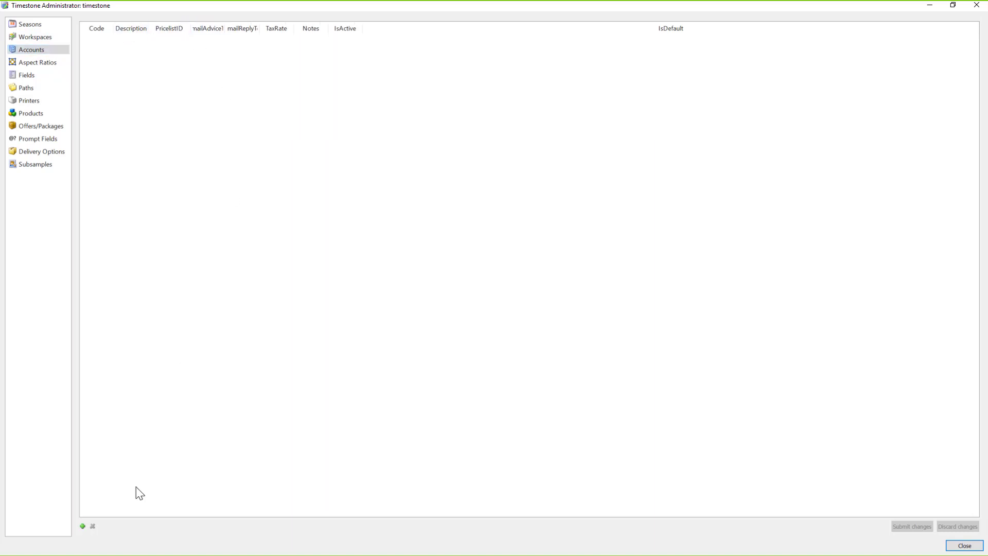
pyautogui.click(83, 526)
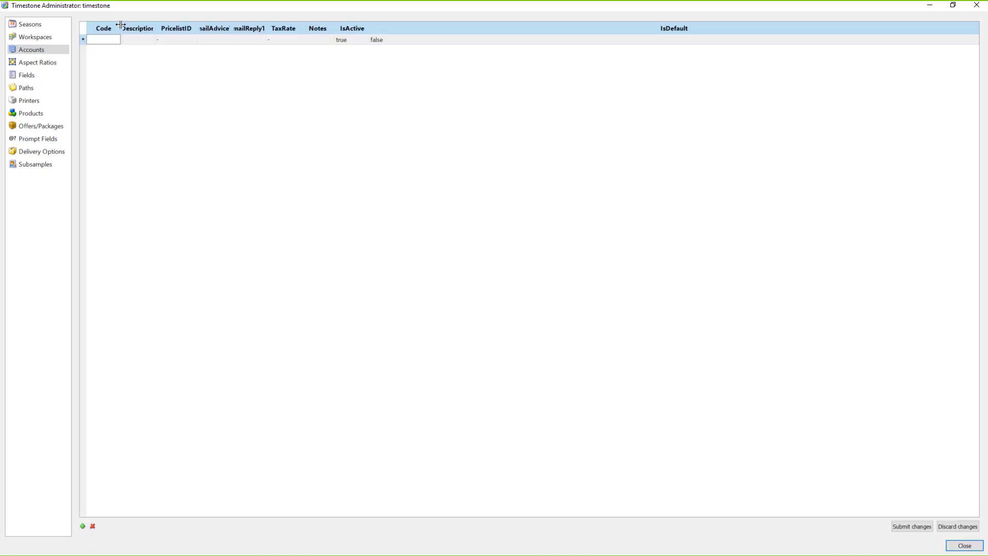
pyautogui.moveTo(120, 25); pyautogui.dragTo(141, 25)
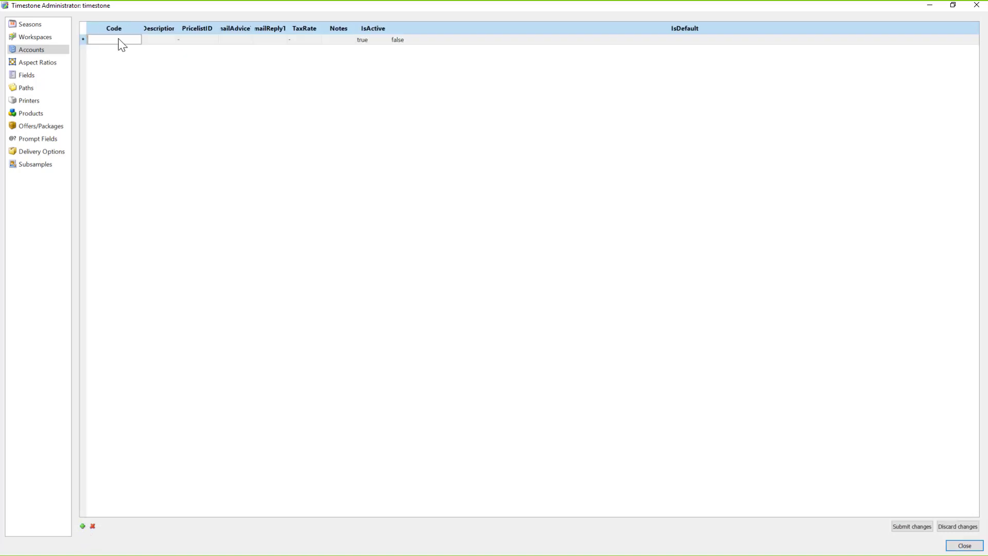
pyautogui.write('AP')
pyautogui.click(158, 41)
pyautogui.write('Acme Photo')
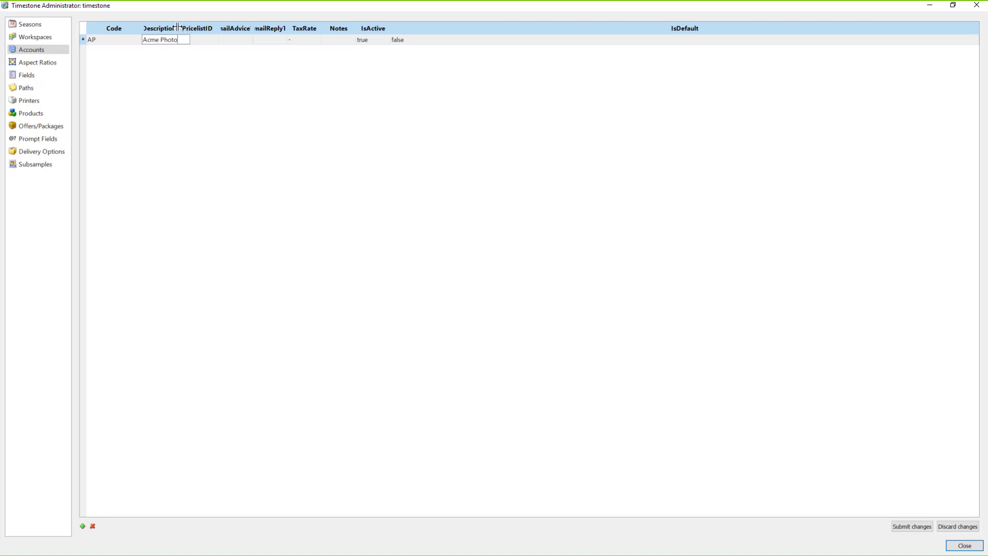
# Step: Widen the Description, EmailAdviceTo and EmailReplyTo columns of the accounts table
pyautogui.moveTo(179, 27); pyautogui.dragTo(239, 28)
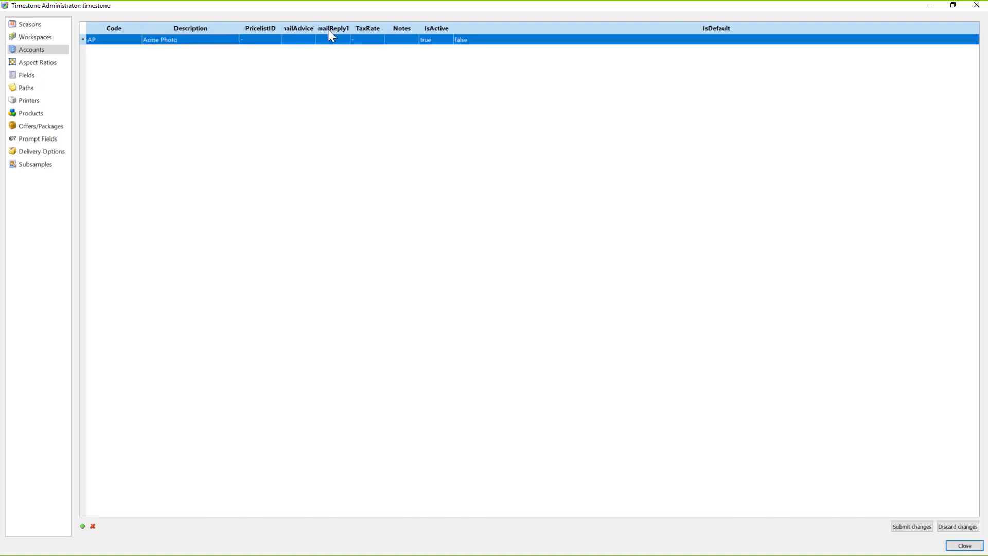
pyautogui.moveTo(316, 28); pyautogui.dragTo(505, 28)
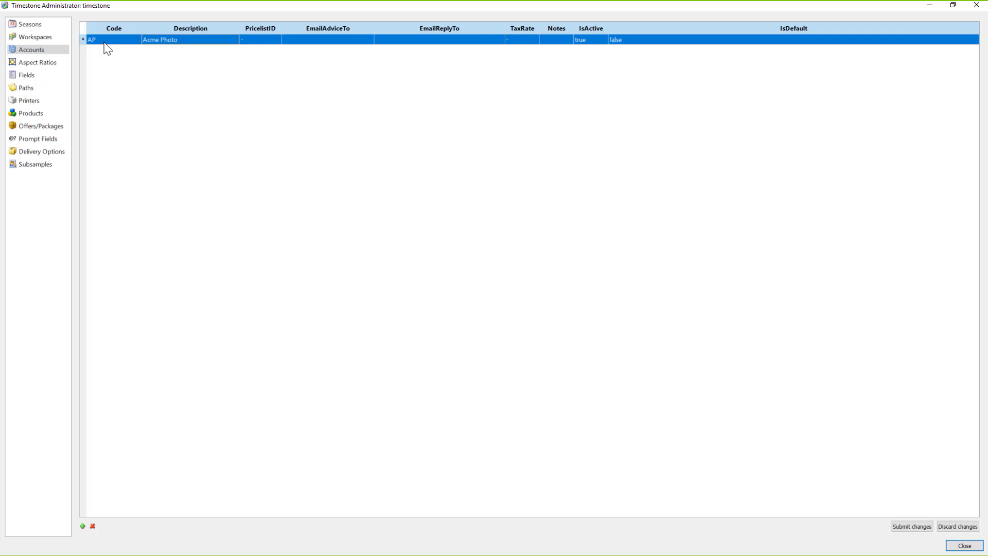
# Step: Revisit the workspaces, accounts and seasons lists, and minimise the Administrator window
pyautogui.click(31, 36)
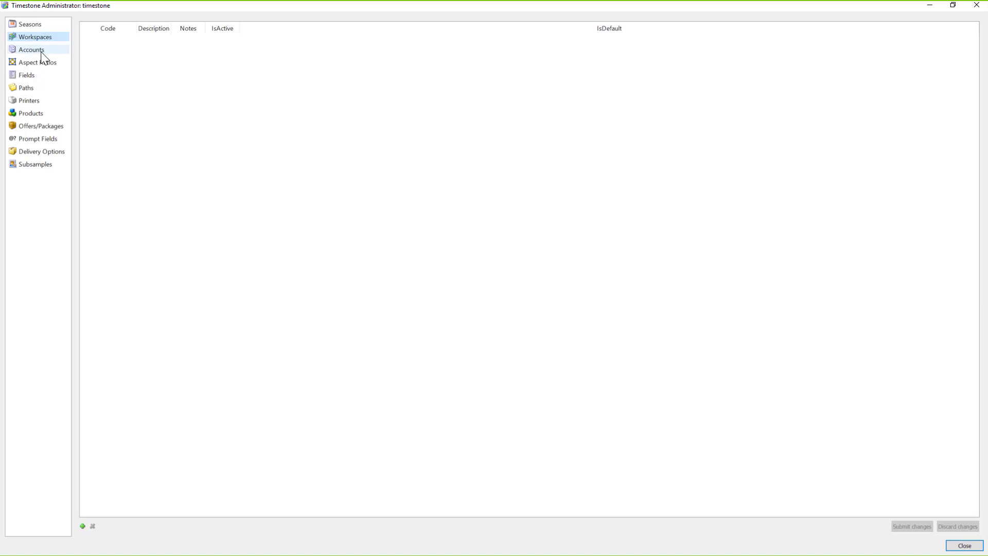
pyautogui.click(40, 50)
pyautogui.click(30, 24)
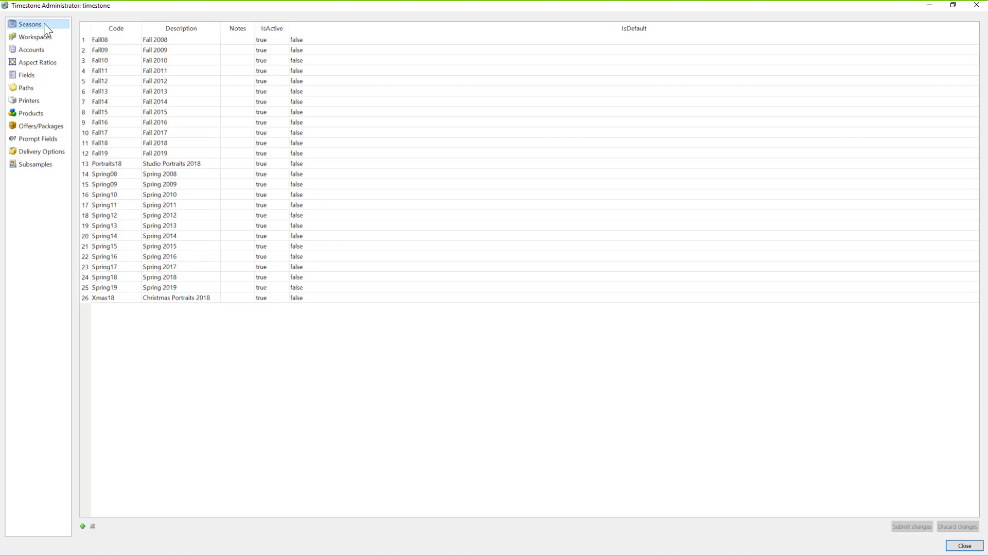
pyautogui.click(930, 5)
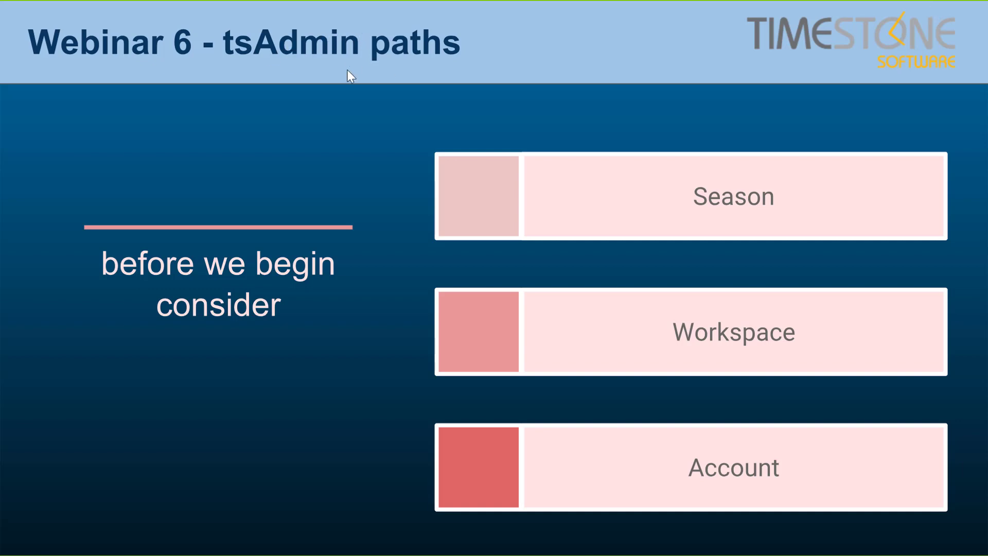
pyautogui.press('Right')
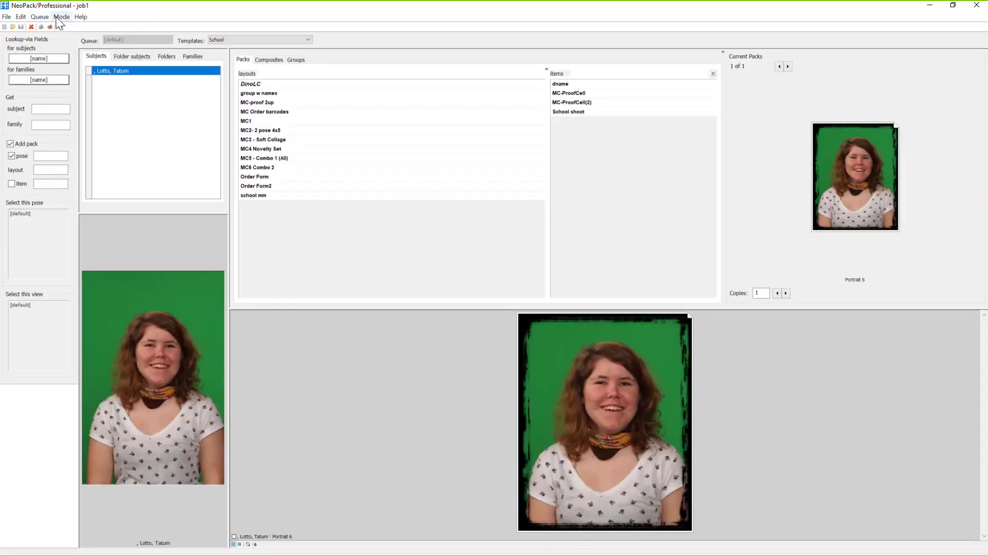
# Step: In NeoPack, change job1 to the image adjustment mode and open the setup options for importing images from disk
pyautogui.click(61, 16)
pyautogui.click(74, 49)
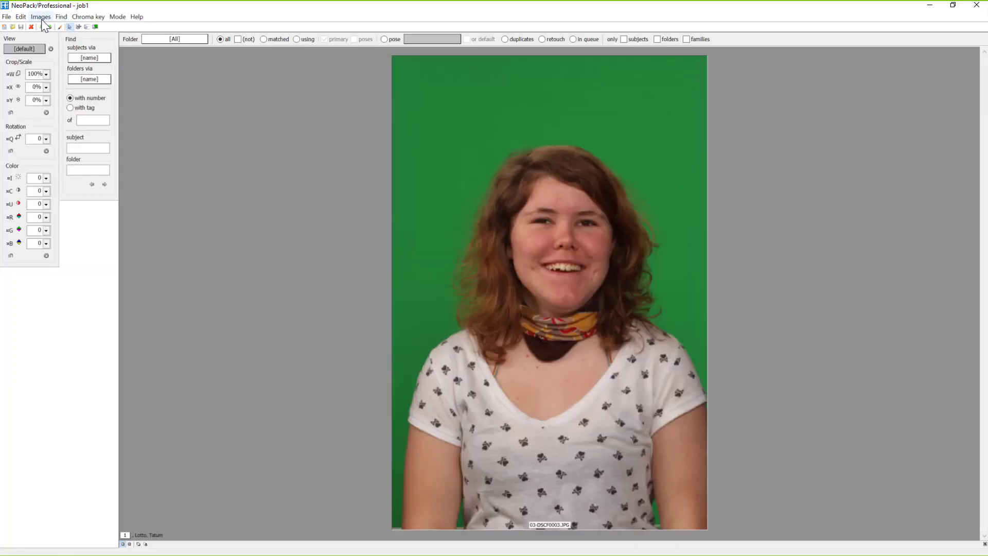
pyautogui.click(41, 17)
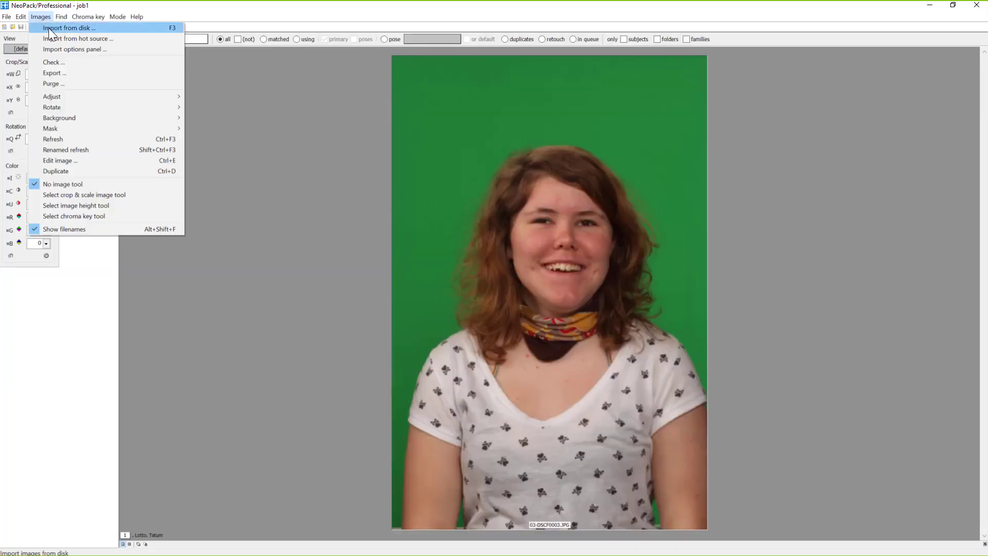
pyautogui.click(57, 28)
pyautogui.click(585, 142)
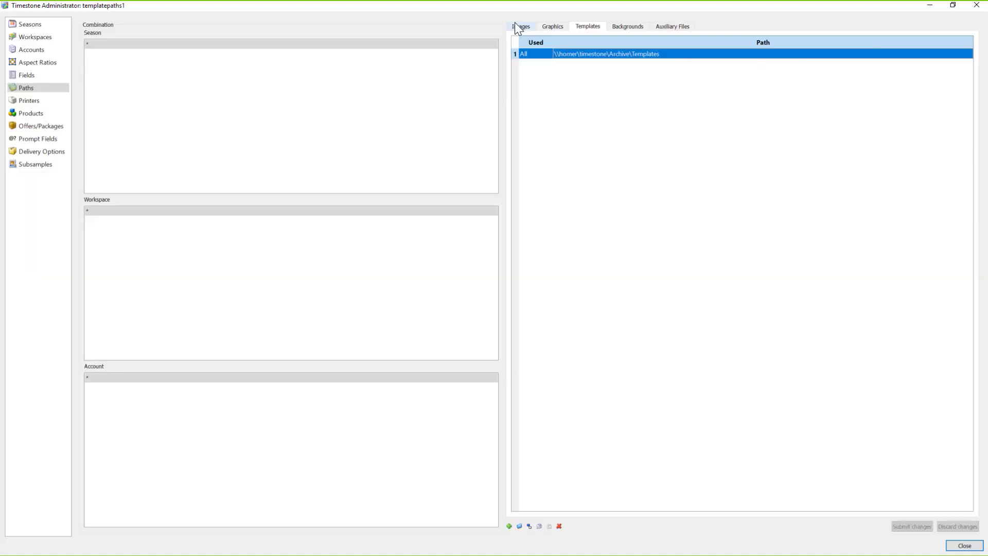
# Step: In Timestone Administrator, show the image search paths of the templatepaths1 database, and minimise the window
pyautogui.click(515, 23)
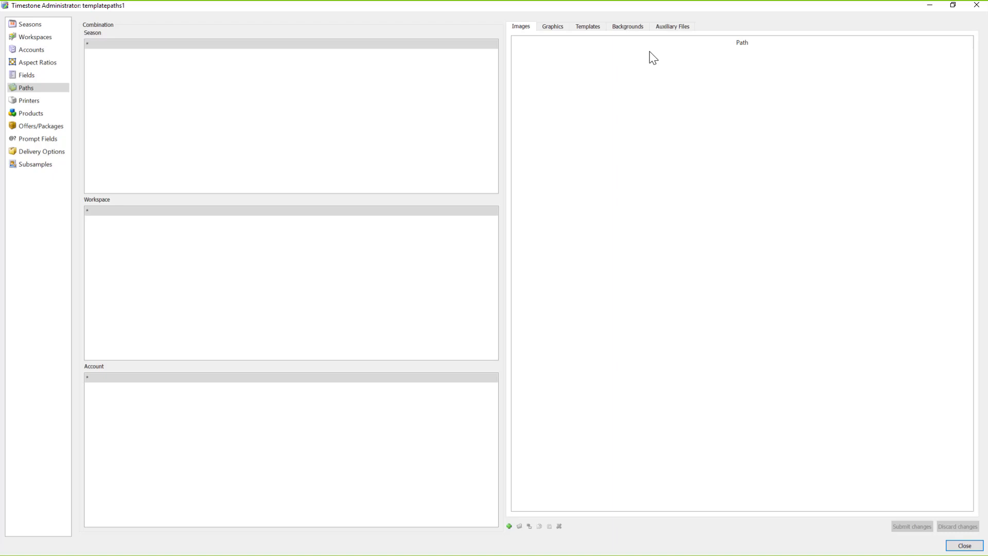
pyautogui.click(930, 7)
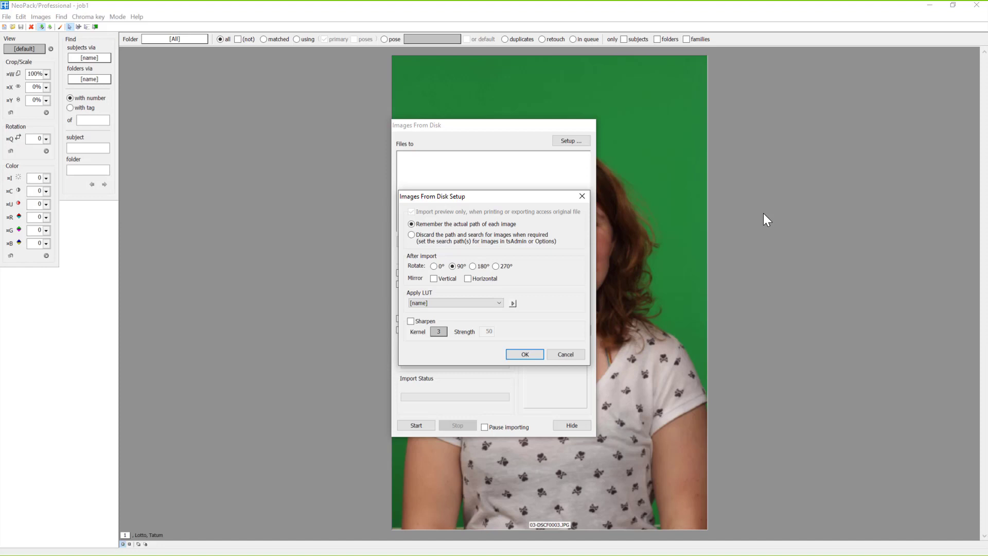
# Step: Cancel the image import setup in NeoPack, hide the Images From Disk dialog and minimise the window
pyautogui.click(566, 355)
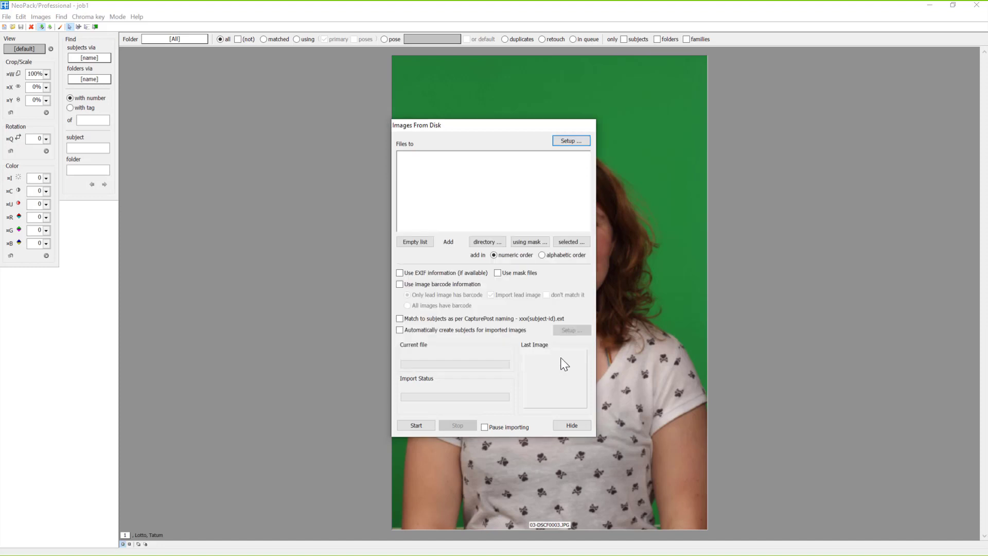
pyautogui.click(571, 425)
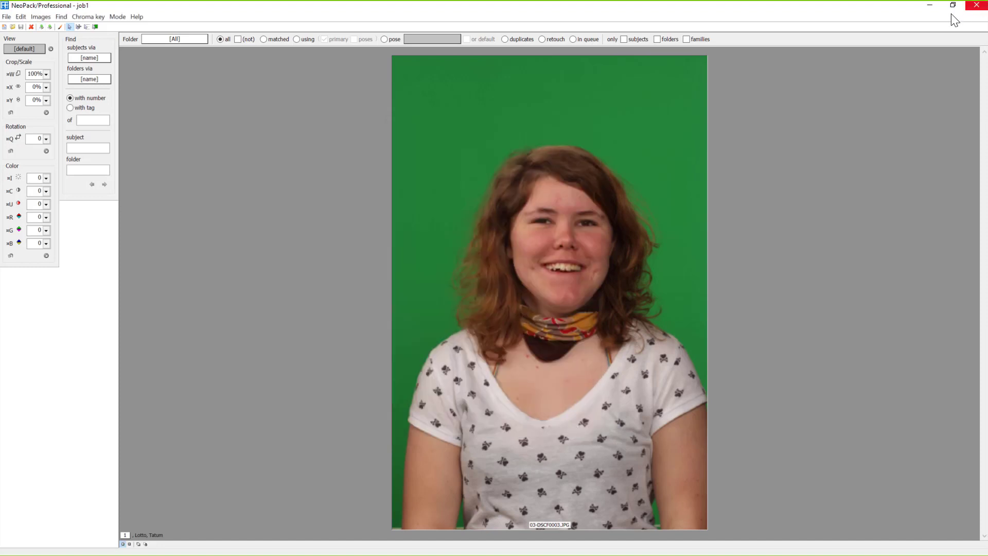
pyautogui.click(930, 8)
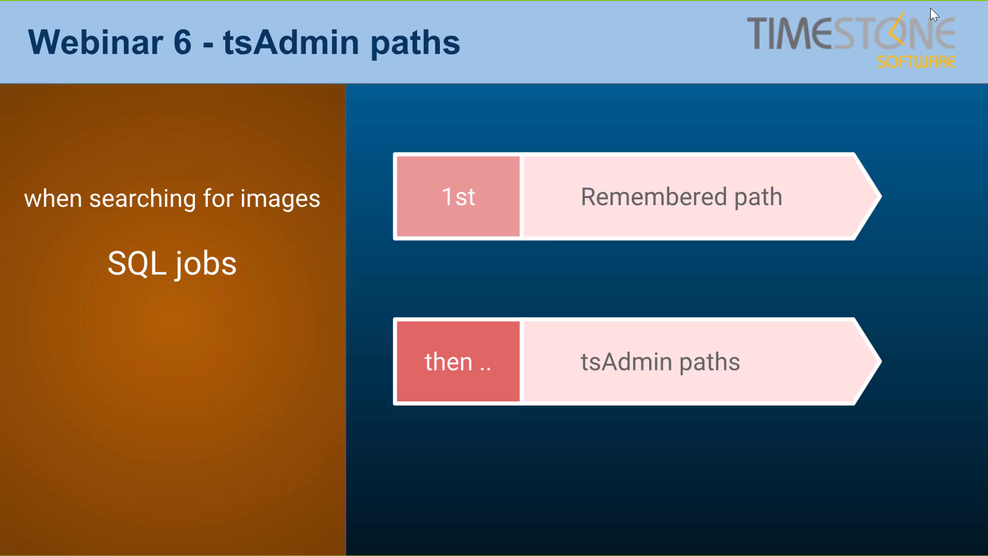
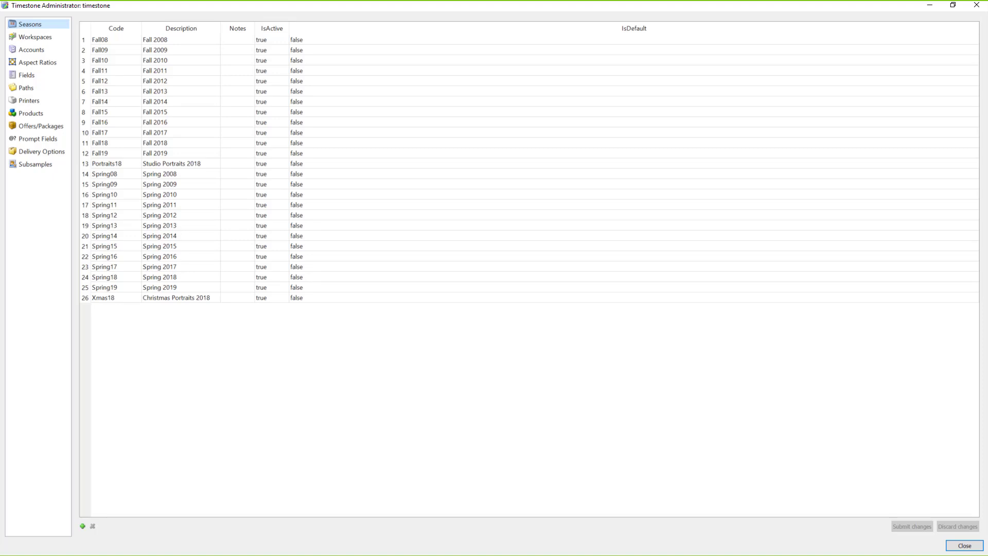
# Step: In Timestone Administrator, open the timestone database's image paths and examine the first job folder entries, from job01 to job06
pyautogui.click(26, 88)
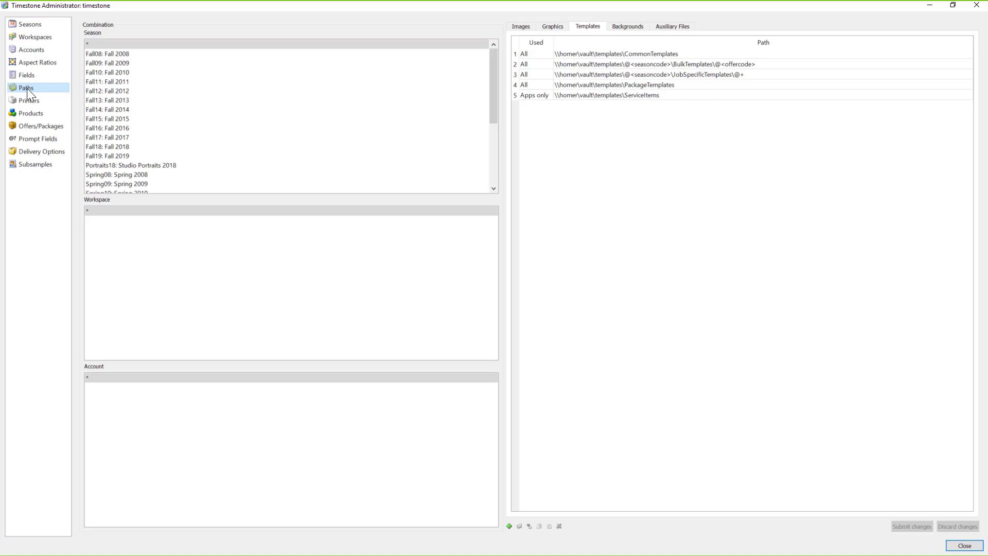
pyautogui.click(521, 27)
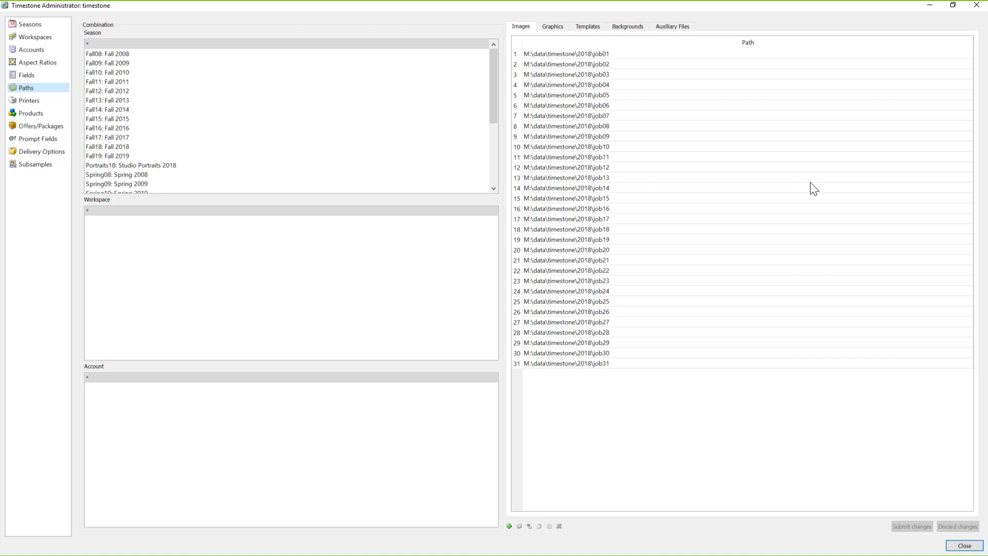
pyautogui.click(650, 55)
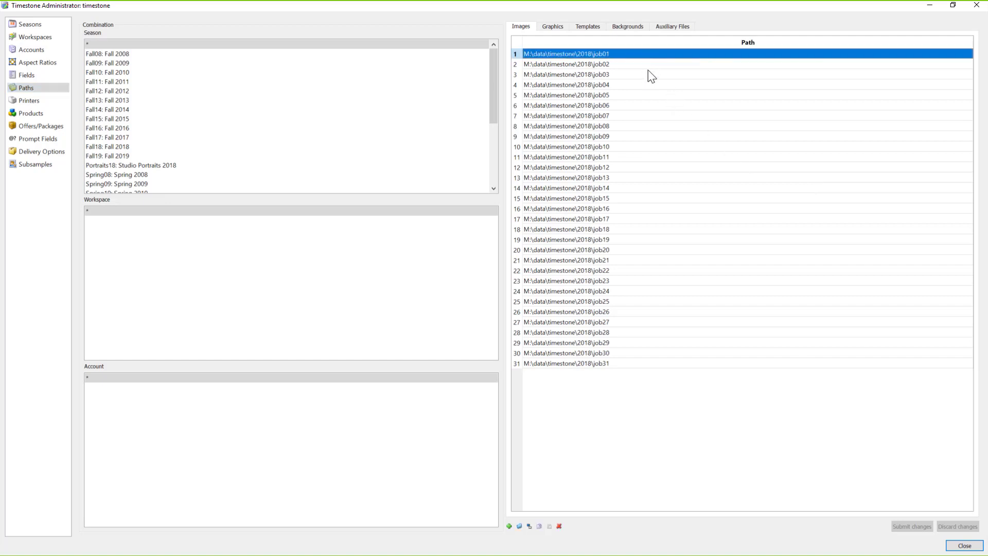
pyautogui.click(651, 76)
pyautogui.click(650, 86)
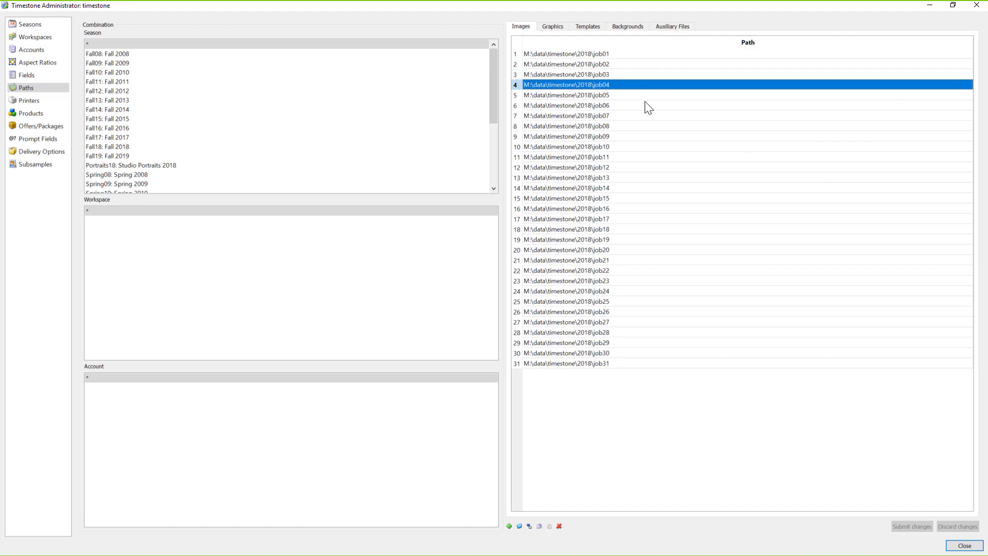
pyautogui.click(648, 106)
pyautogui.click(642, 55)
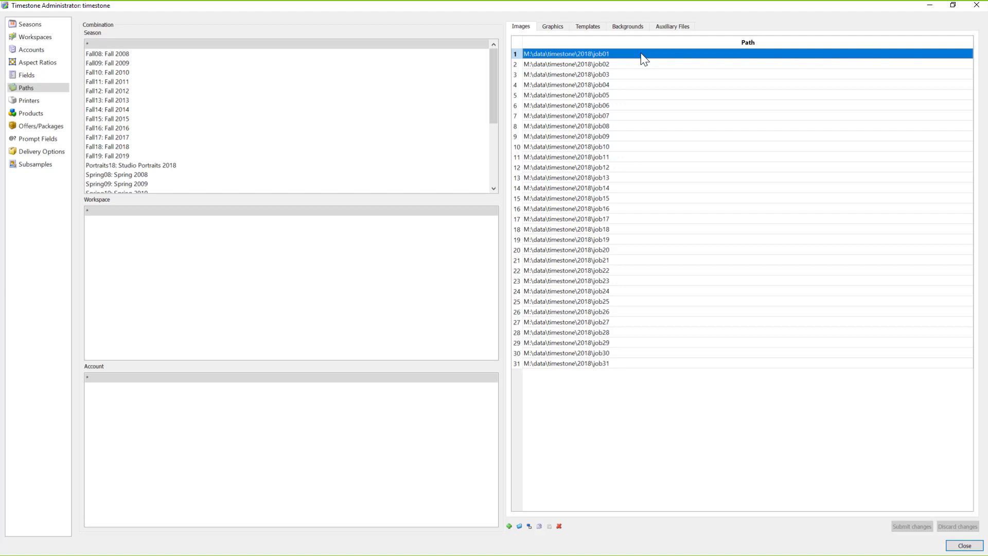
pyautogui.click(618, 64)
pyautogui.click(617, 76)
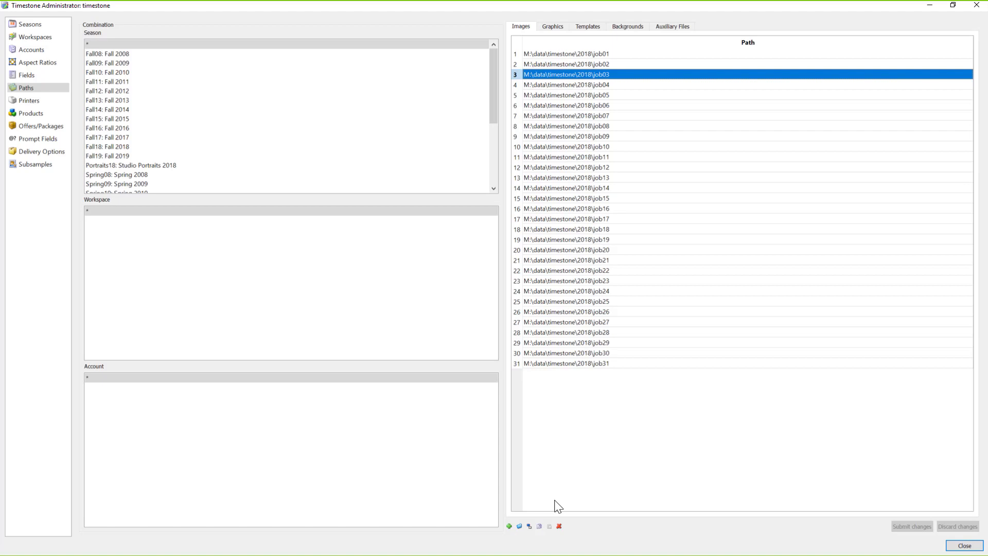
# Step: Examine the individual job folder paths throughout the list, including the entries from job20 to job24 and the earlier ones
pyautogui.click(614, 210)
pyautogui.click(614, 228)
pyautogui.click(613, 250)
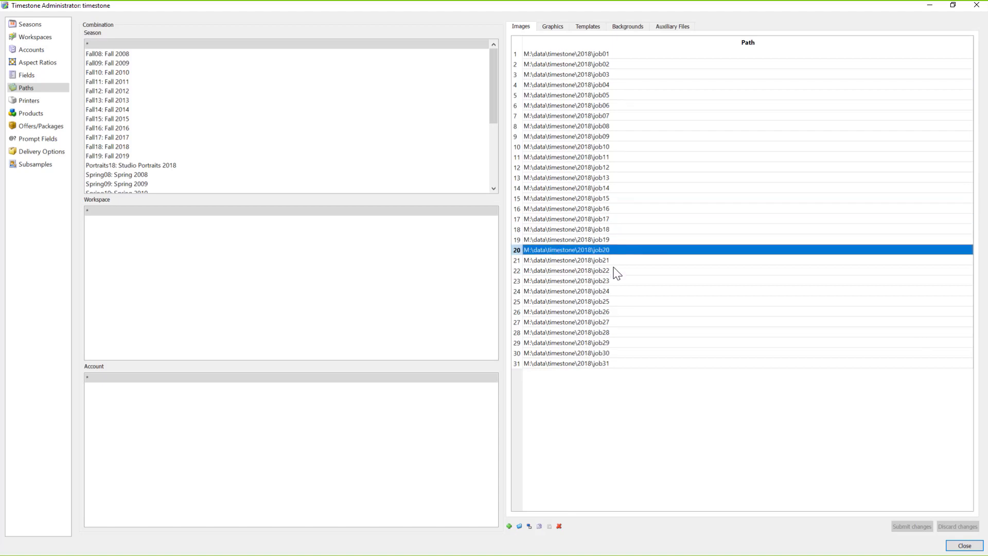
pyautogui.click(614, 269)
pyautogui.click(615, 283)
pyautogui.click(617, 291)
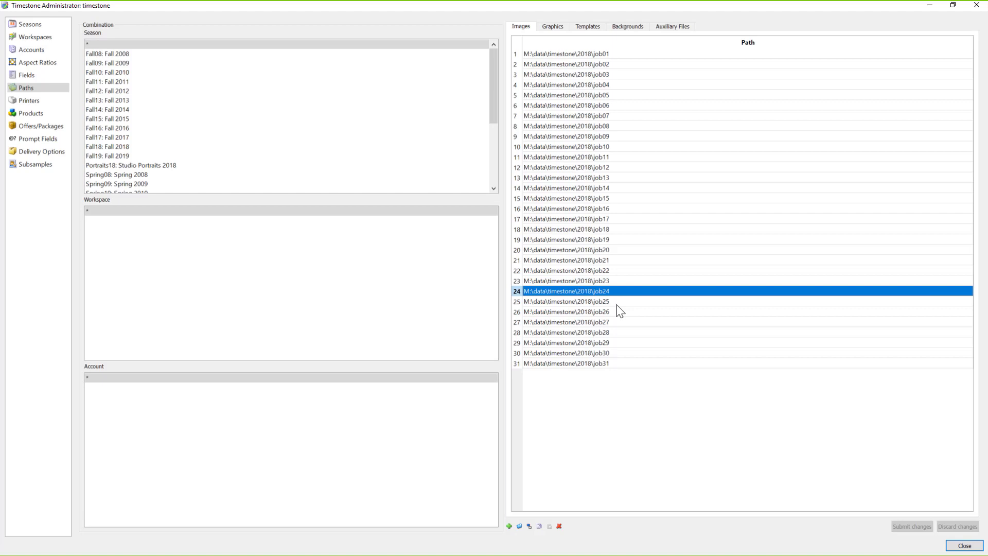
pyautogui.click(628, 54)
pyautogui.click(630, 75)
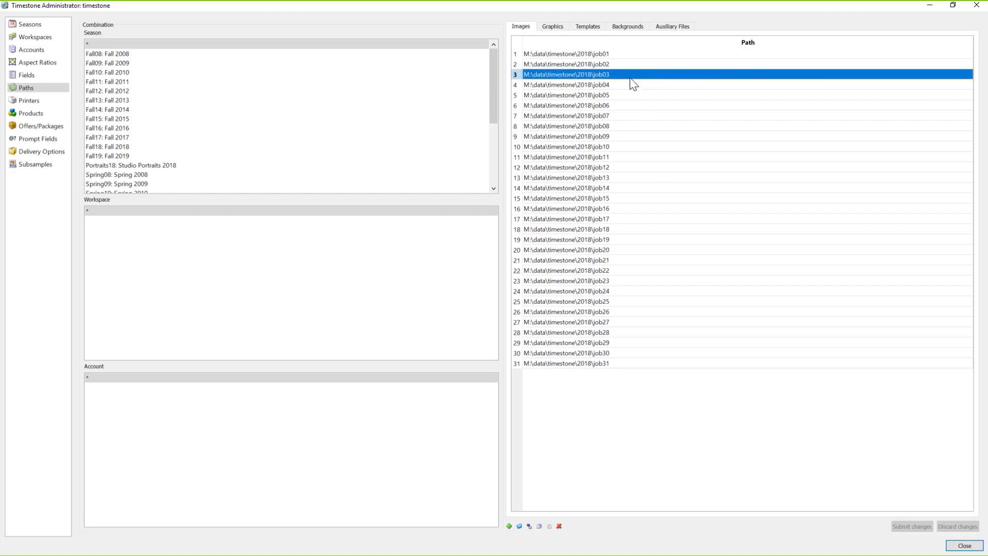
pyautogui.click(632, 118)
pyautogui.click(635, 153)
pyautogui.click(628, 180)
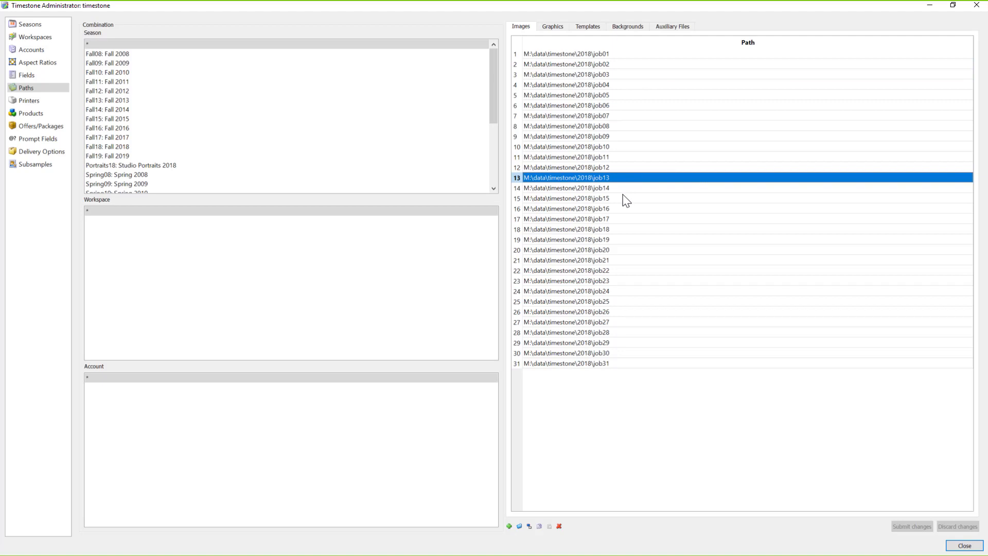
pyautogui.click(605, 77)
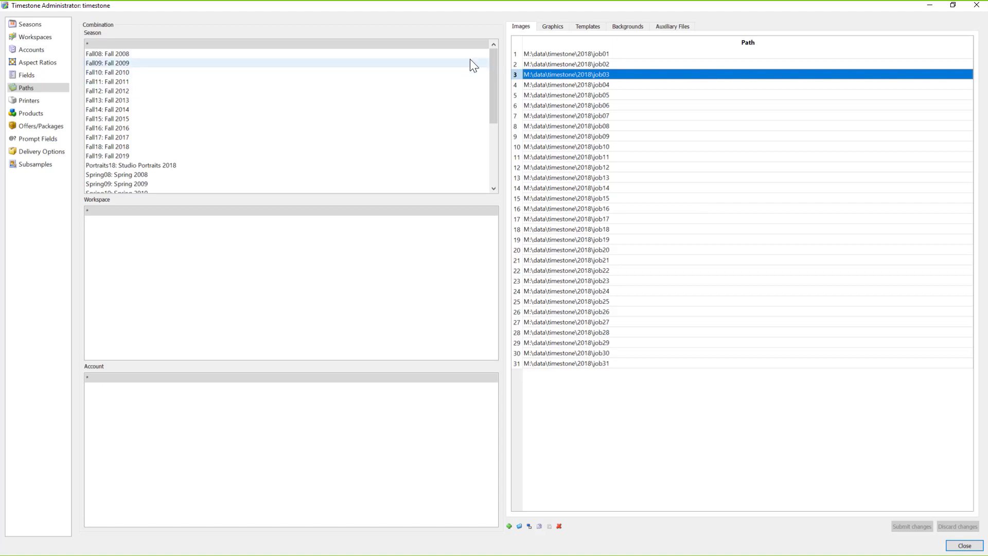
pyautogui.click(542, 87)
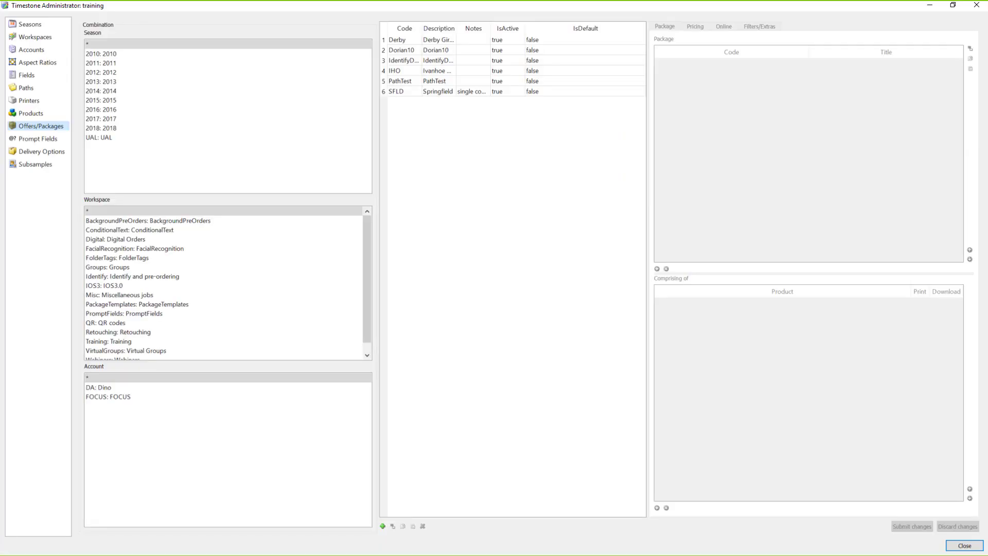
# Step: Show the training database's image paths and open the existing path entry for editing
pyautogui.click(26, 88)
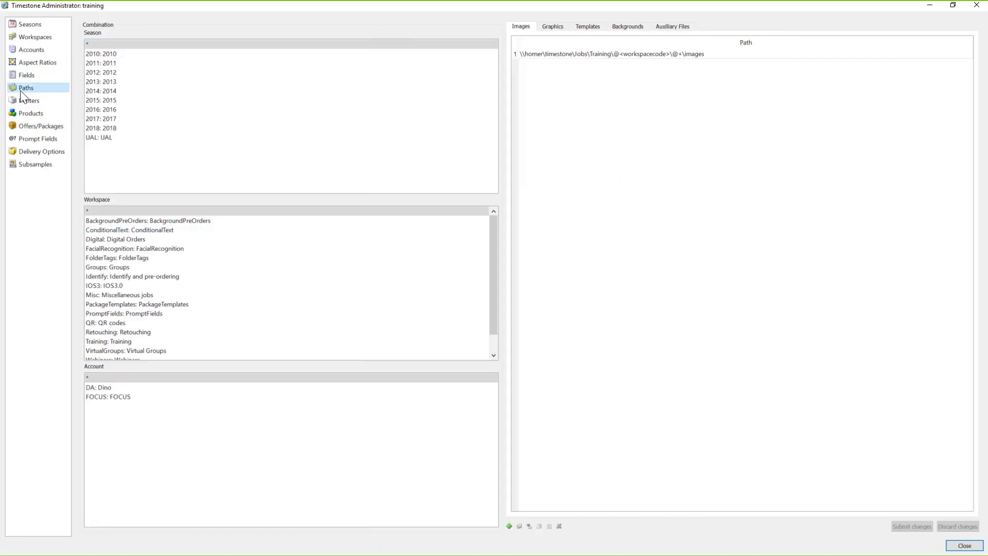
pyautogui.click(683, 58)
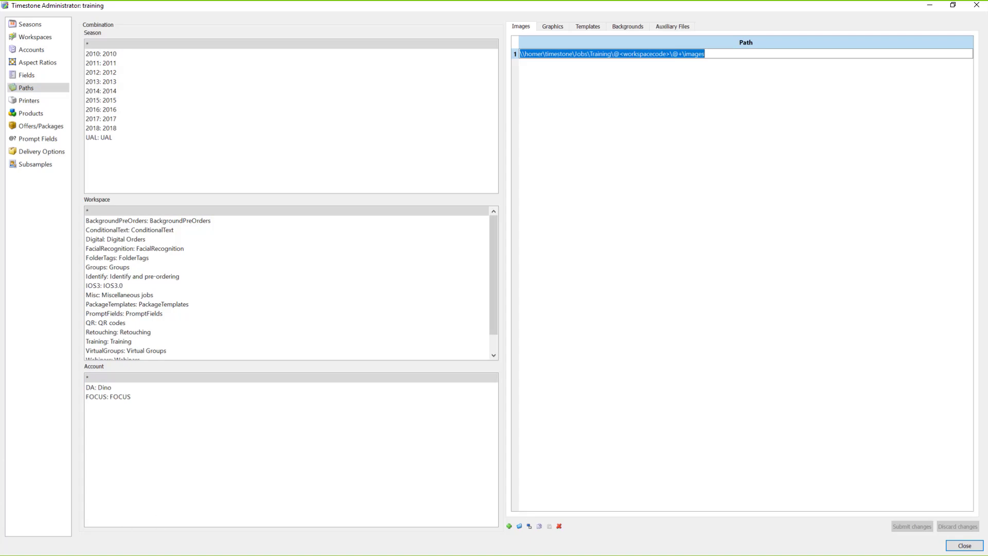
# Step: Copy the network folder path \\homer\vault\images from File Explorer and return to Timestone Administrator
pyautogui.hotkey('alt', 'Tab')
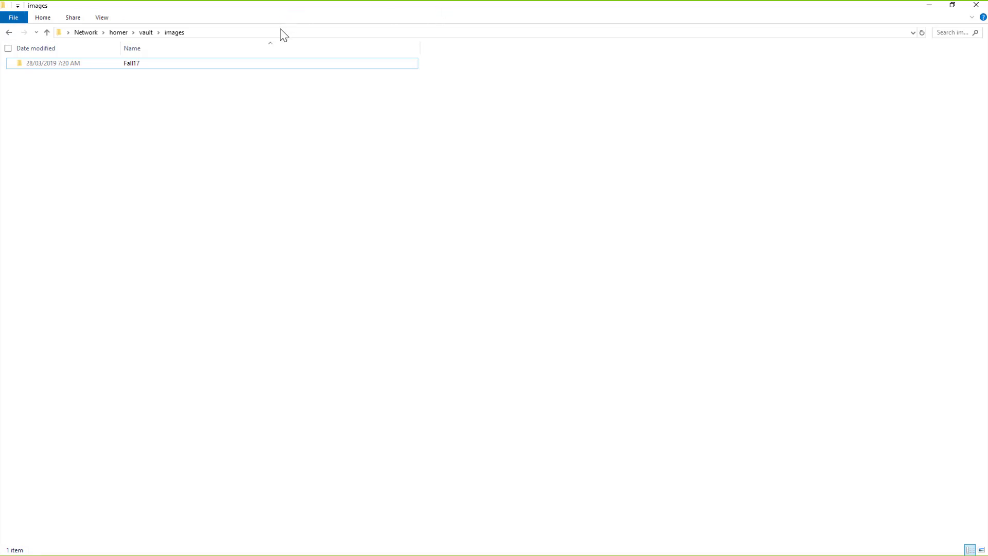
pyautogui.click(282, 33)
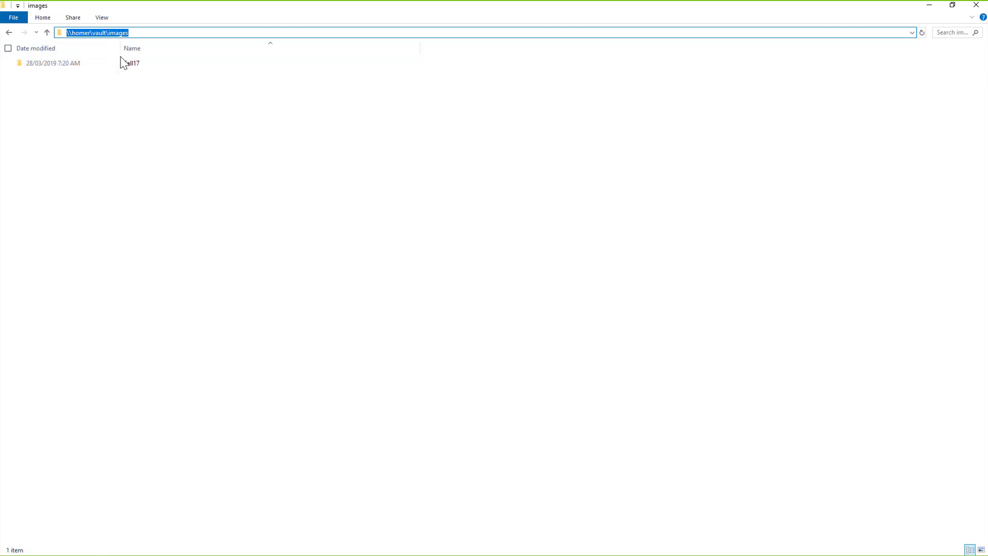
pyautogui.moveTo(154, 69)
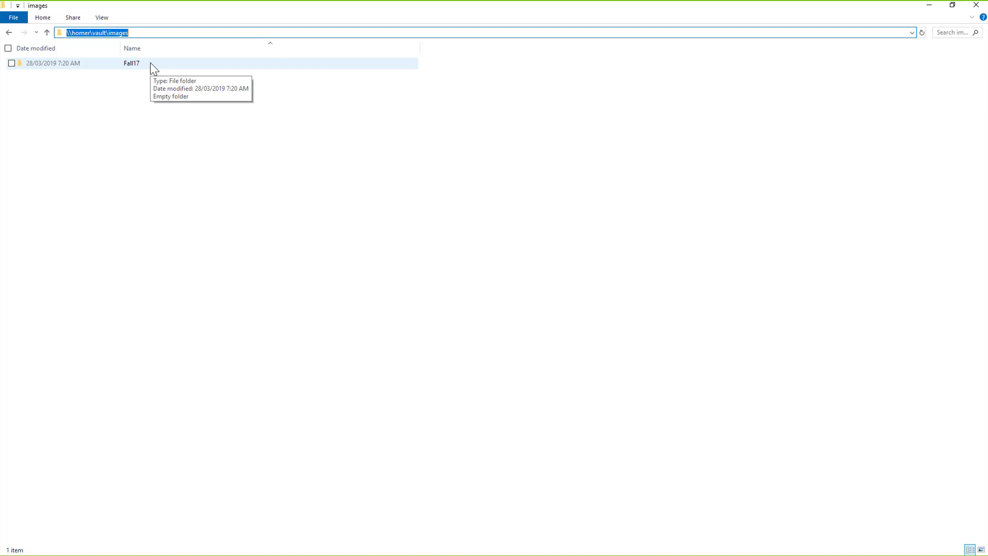
pyautogui.click(137, 33)
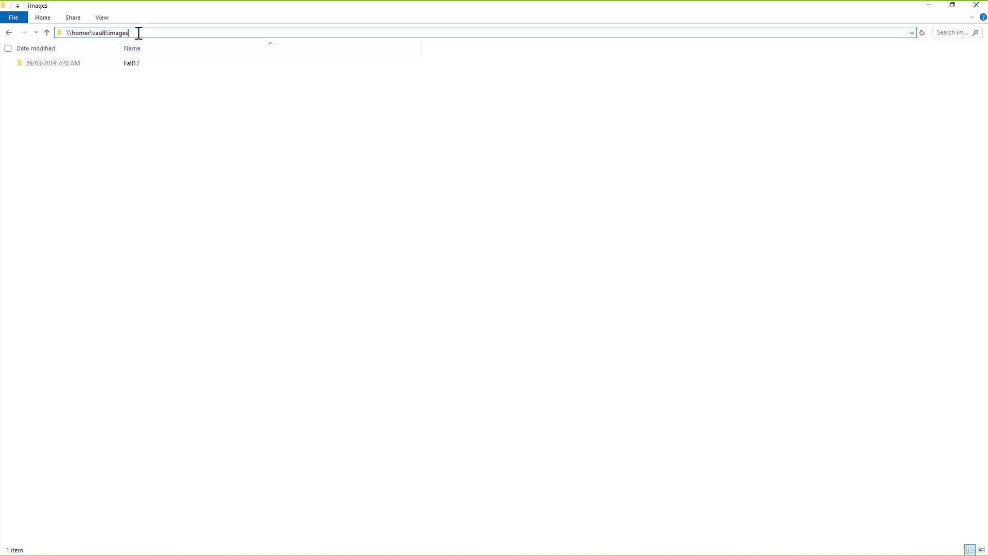
pyautogui.moveTo(137, 33); pyautogui.dragTo(72, 25)
pyautogui.click(135, 33)
pyautogui.moveTo(135, 32); pyautogui.dragTo(59, 29)
pyautogui.hotkey('ctrl', 'c')
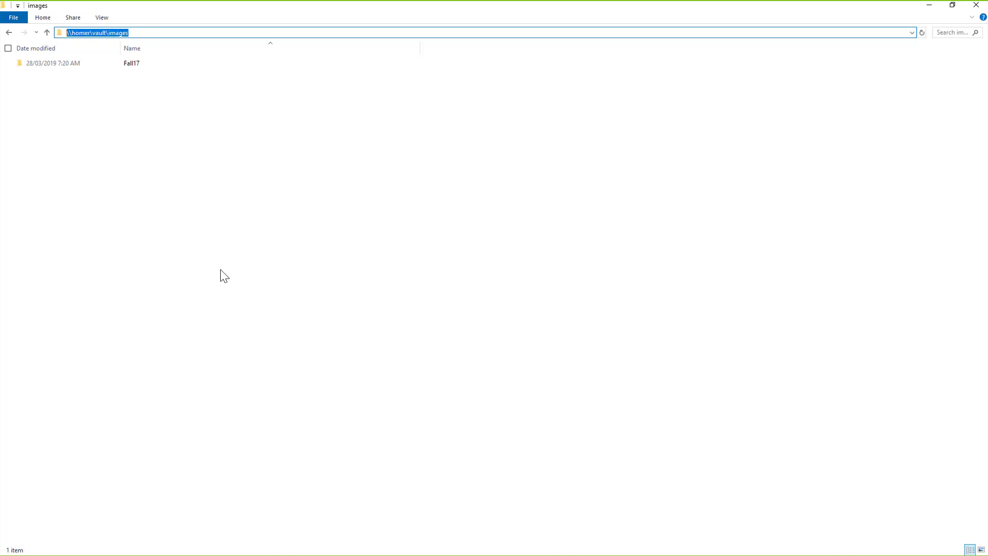
pyautogui.hotkey('alt', 'Tab')
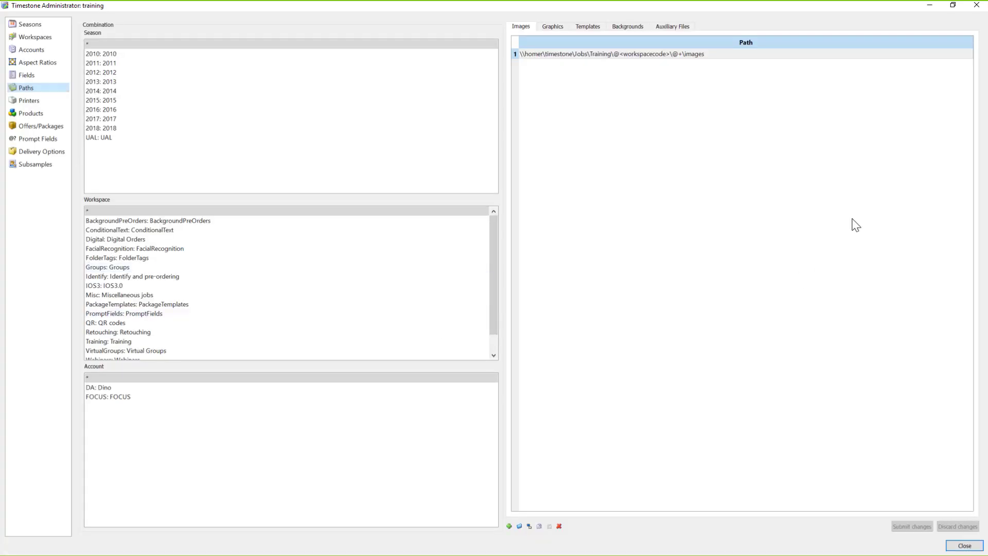
# Step: Replace the training database's image path with \\homer\vault\images\@<Seasoncode>\@+ and check the entry's text
pyautogui.doubleClick(719, 52)
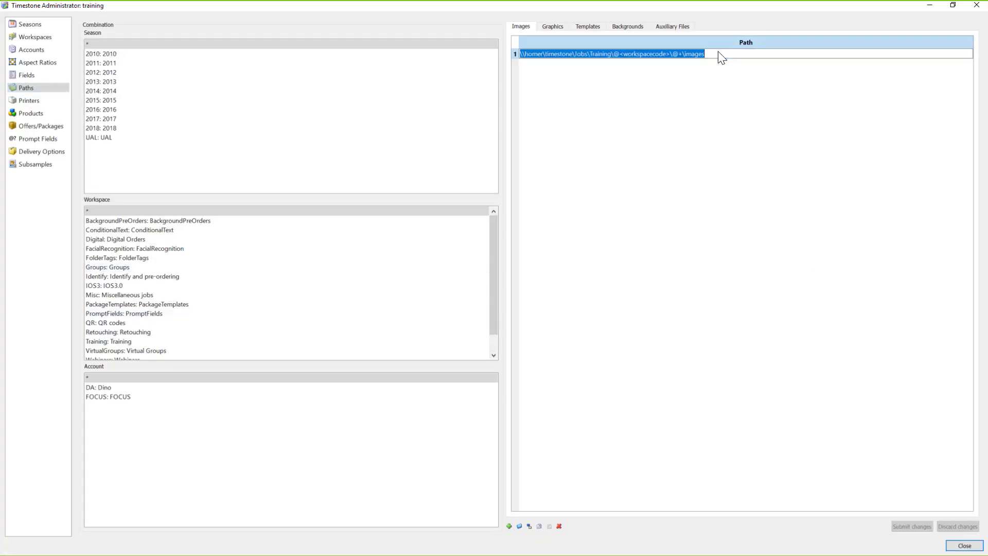
pyautogui.hotkey('ctrl', 'v')
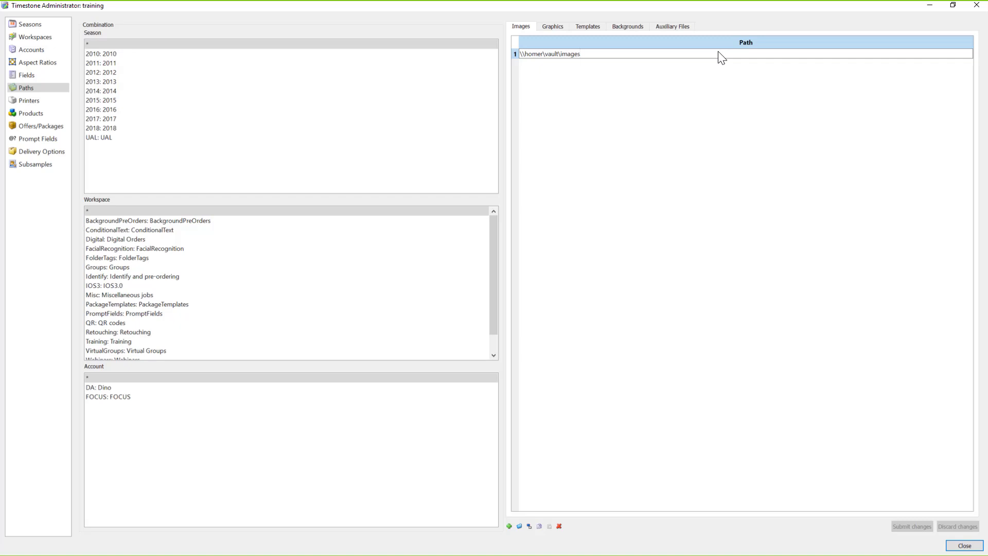
pyautogui.write('\\')
pyautogui.write('<')
pyautogui.write('Seasoncod')
pyautogui.write('e')
pyautogui.write('@')
pyautogui.write('@')
pyautogui.press('Return')
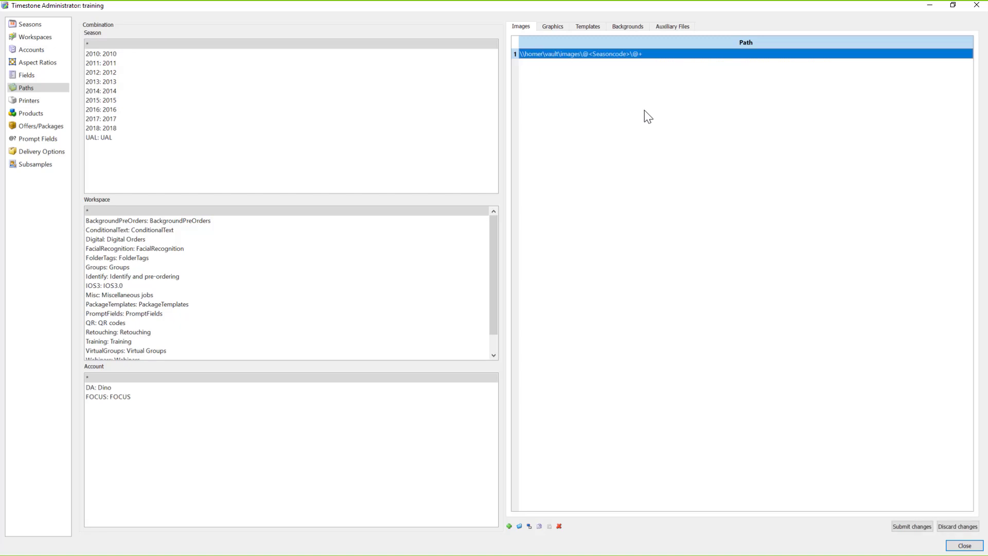
pyautogui.click(664, 53)
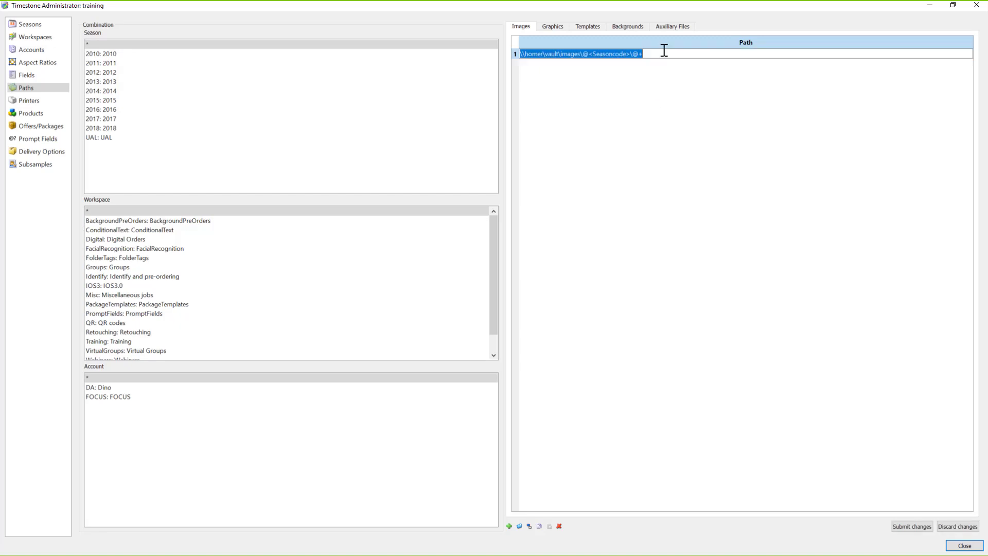
pyautogui.click(664, 50)
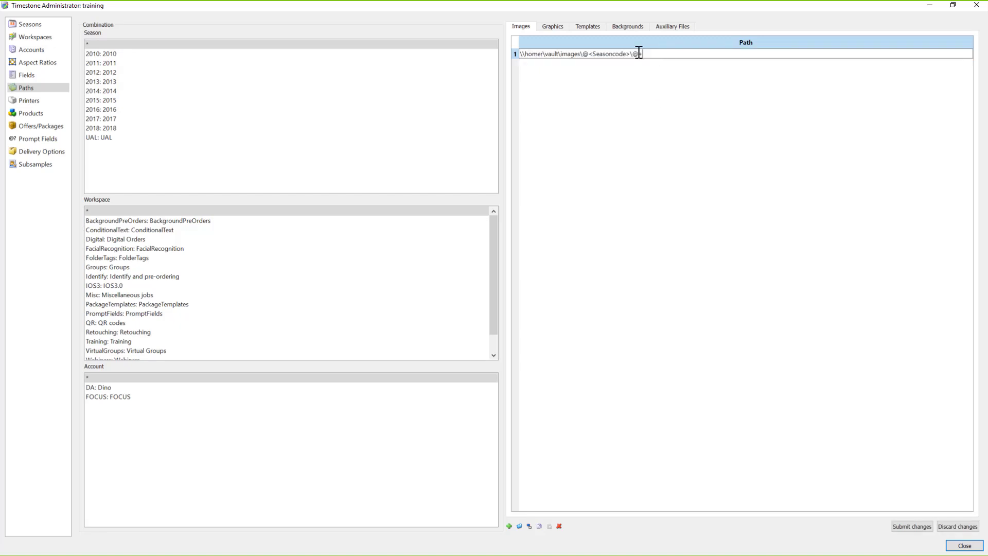
pyautogui.click(601, 54)
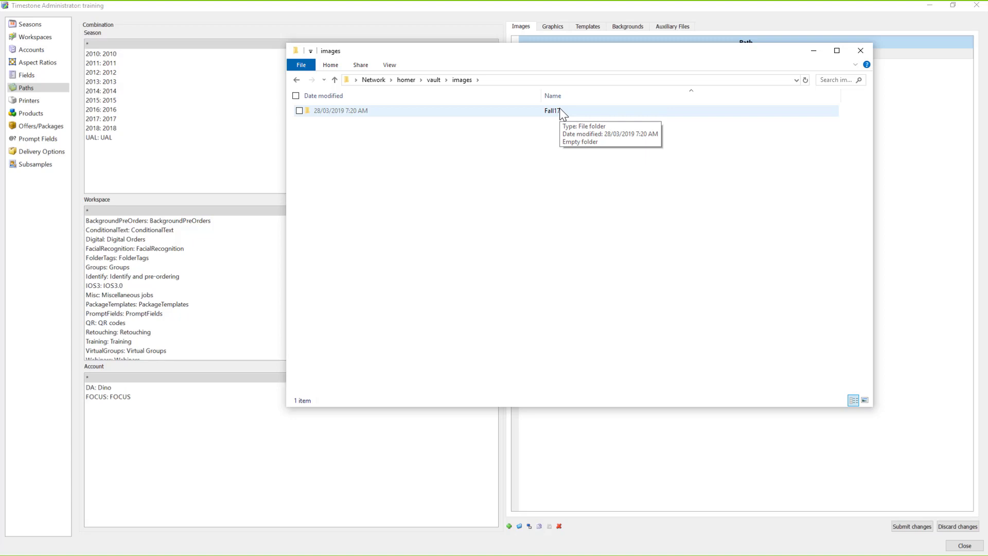
# Step: In File Explorer, open the Fall17 folder and create a subfolder named StCrispin in it
pyautogui.doubleClick(561, 112)
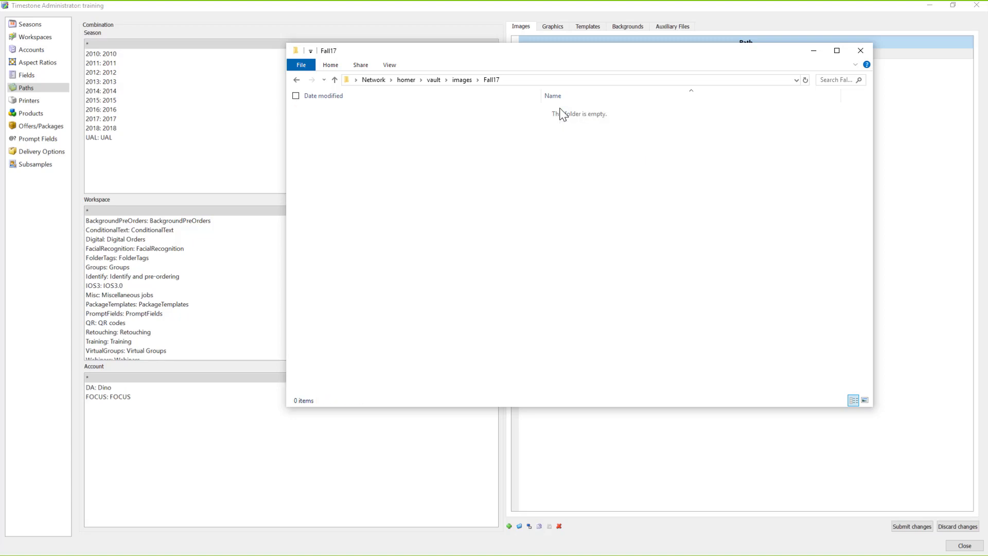
pyautogui.rightClick(403, 131)
pyautogui.click(444, 243)
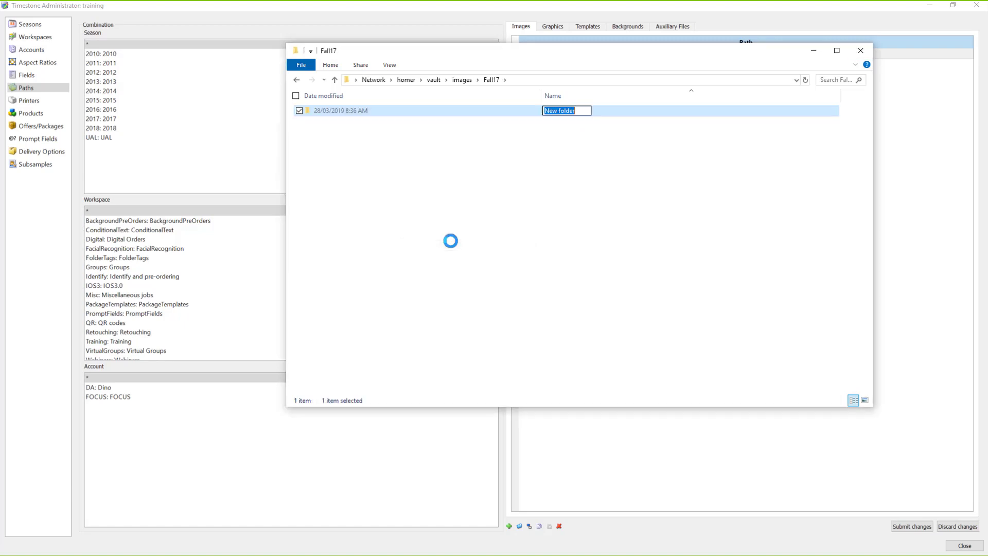
pyautogui.write('StCrip')
pyautogui.press('BackSpace')
pyautogui.write('spin')
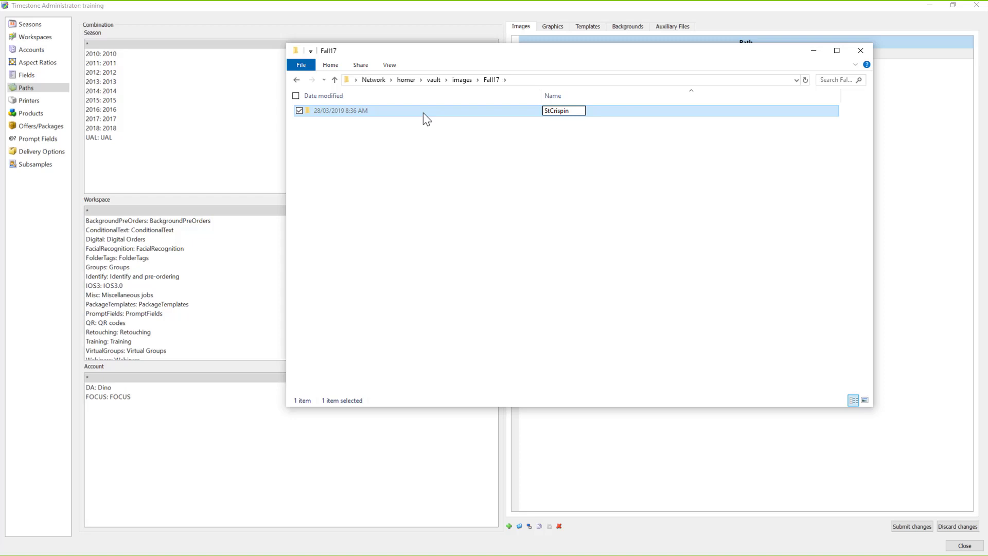
pyautogui.press('Return')
# Step: Move the File Explorer window clear of the path entry, view the StCrispin folder's contents, and return to Timestone Administrator
pyautogui.moveTo(541, 52); pyautogui.dragTo(541, 110)
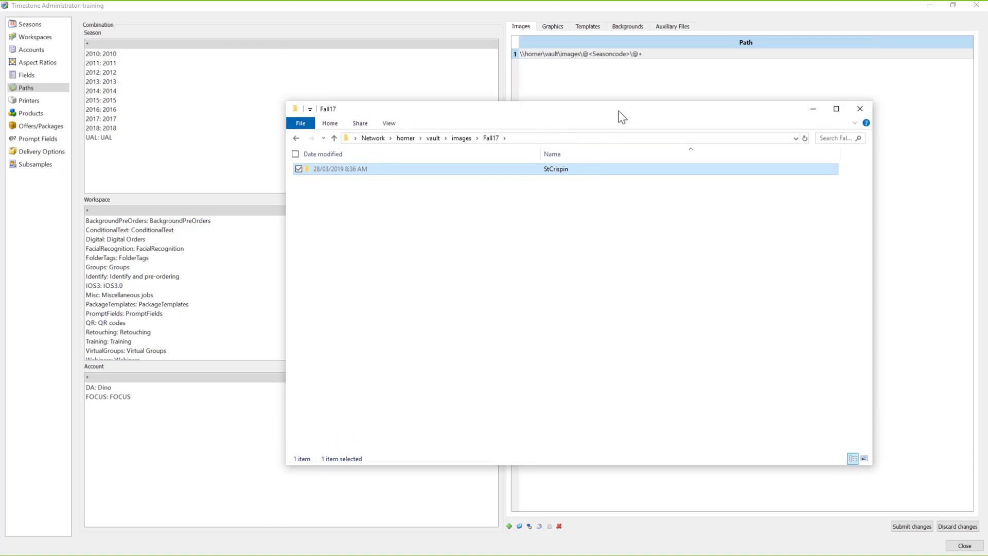
pyautogui.moveTo(622, 117); pyautogui.dragTo(598, 138)
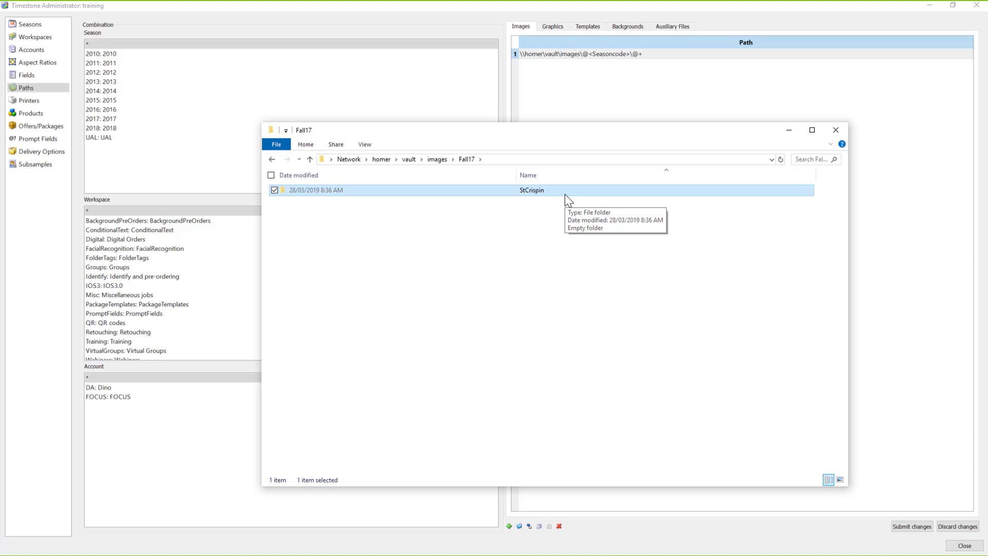
pyautogui.doubleClick(536, 192)
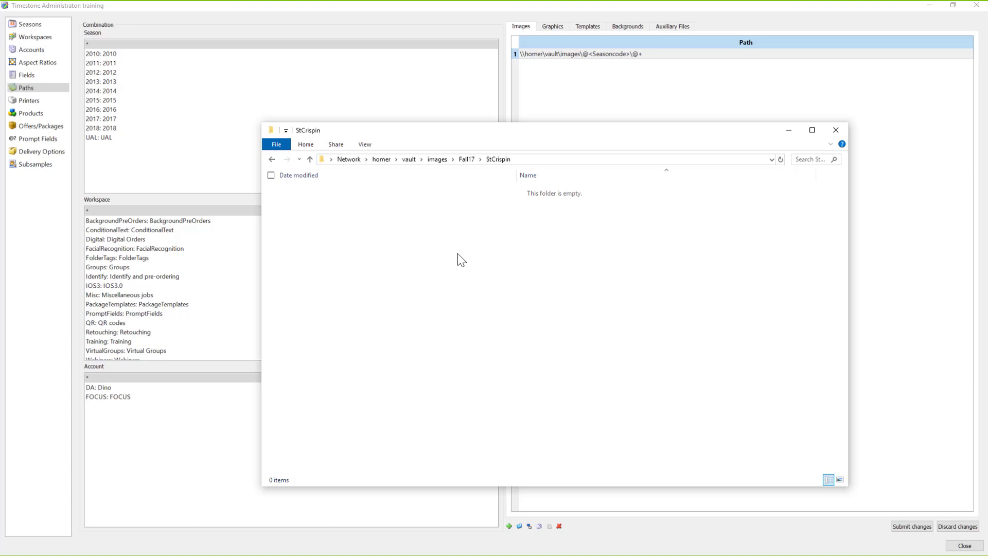
pyautogui.click(792, 135)
# Step: Append \Images to the end of the image path, making it \\homer\vault\images\@<Seasoncode>\@+\Images
pyautogui.click(649, 54)
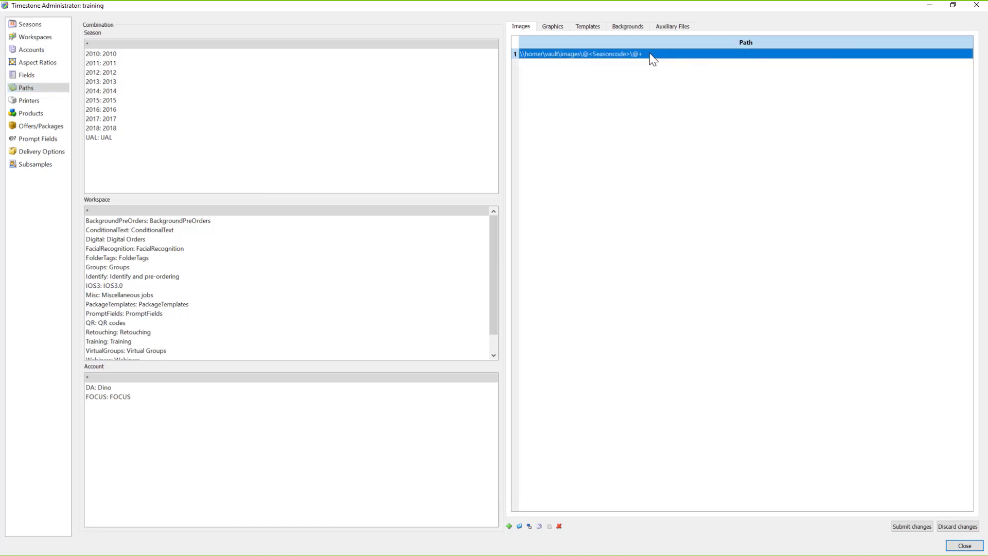
pyautogui.click(651, 55)
pyautogui.click(650, 54)
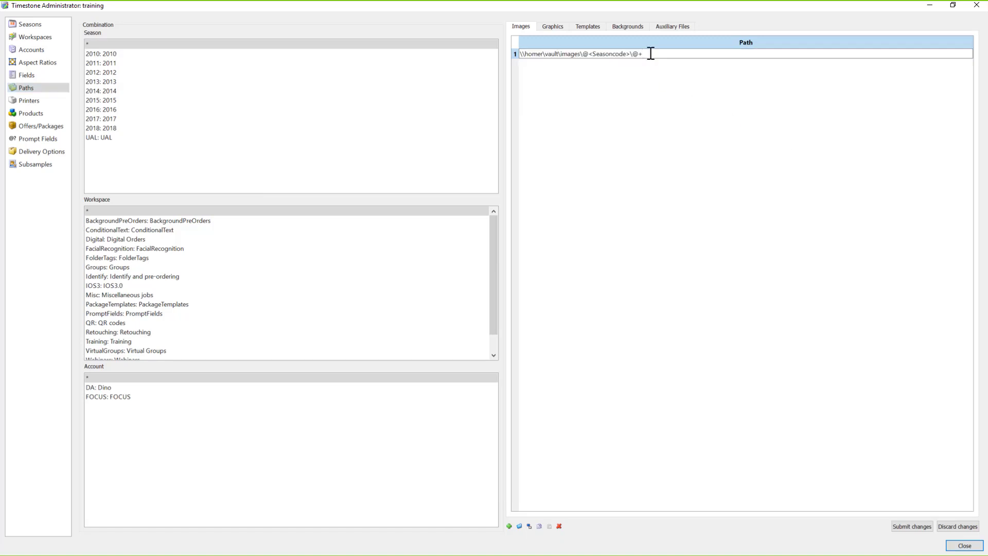
pyautogui.write('Images')
pyautogui.press('Return')
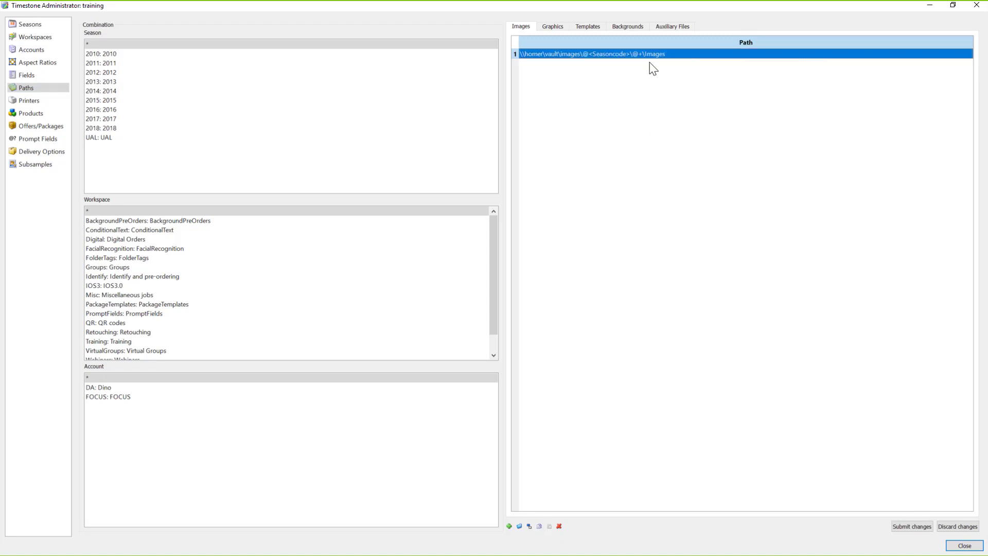
# Step: Duplicate the image path, change the copy's last folder to Groups, and submit the changes
pyautogui.click(530, 526)
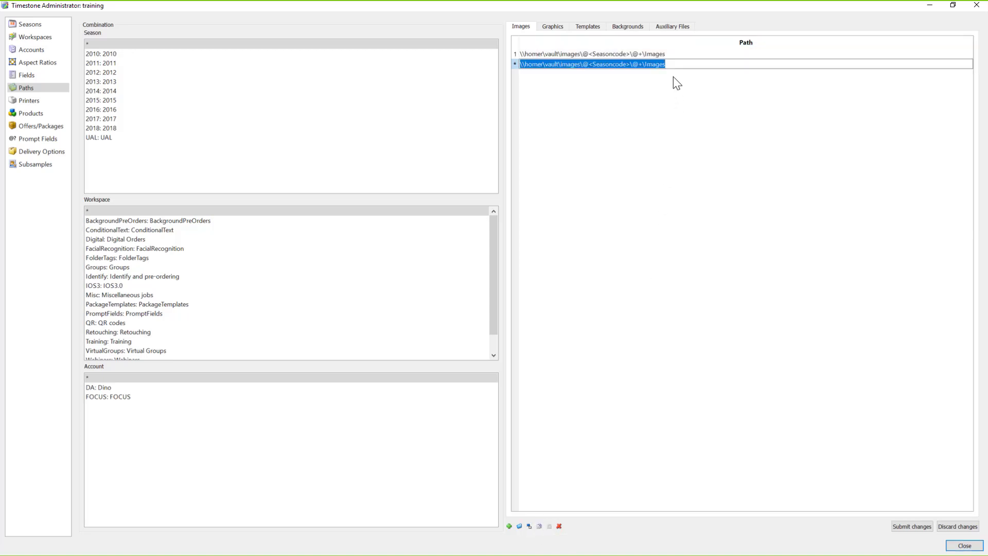
pyautogui.click(674, 64)
pyautogui.press('BackSpace')
pyautogui.press('BackSpace')
pyautogui.press('BackSpace')
pyautogui.press('BackSpace')
pyautogui.press('BackSpace')
pyautogui.press('BackSpace')
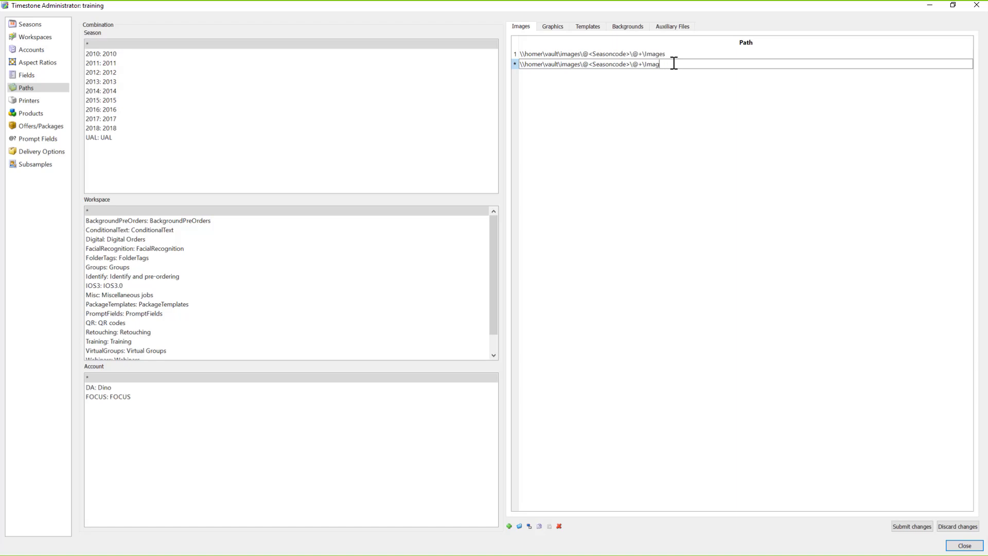
pyautogui.write('Groups')
pyautogui.press('Return')
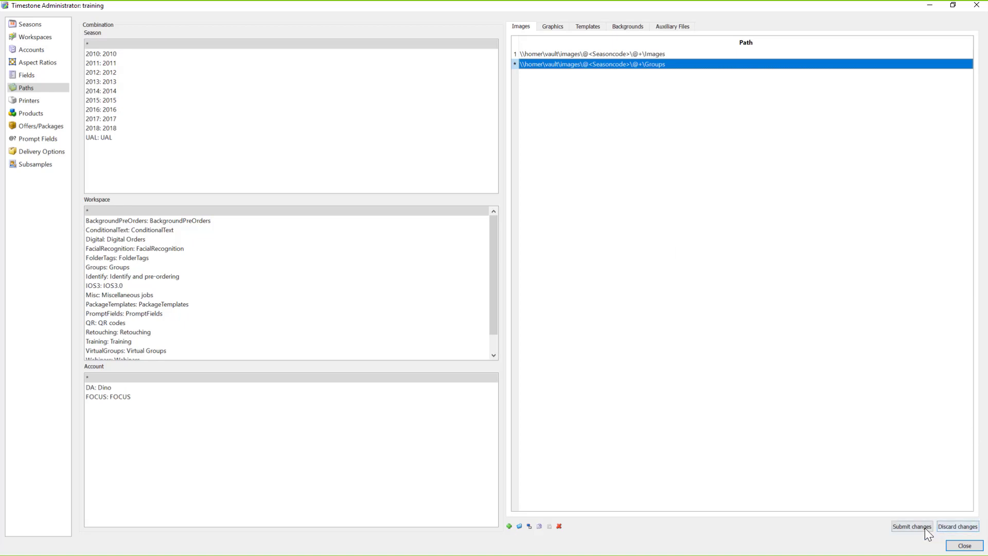
pyautogui.click(913, 526)
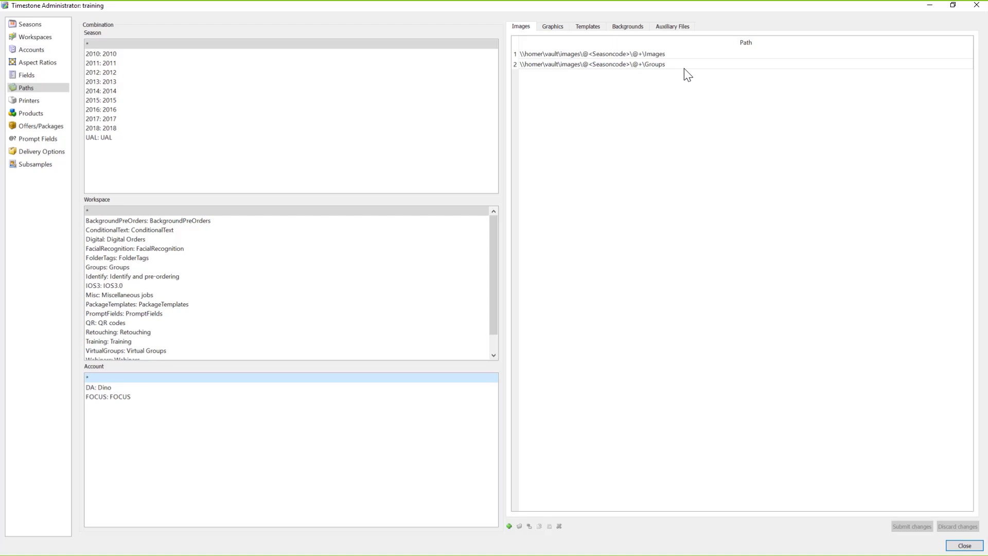
# Step: Remove the path ending in Groups and submit the change
pyautogui.click(689, 66)
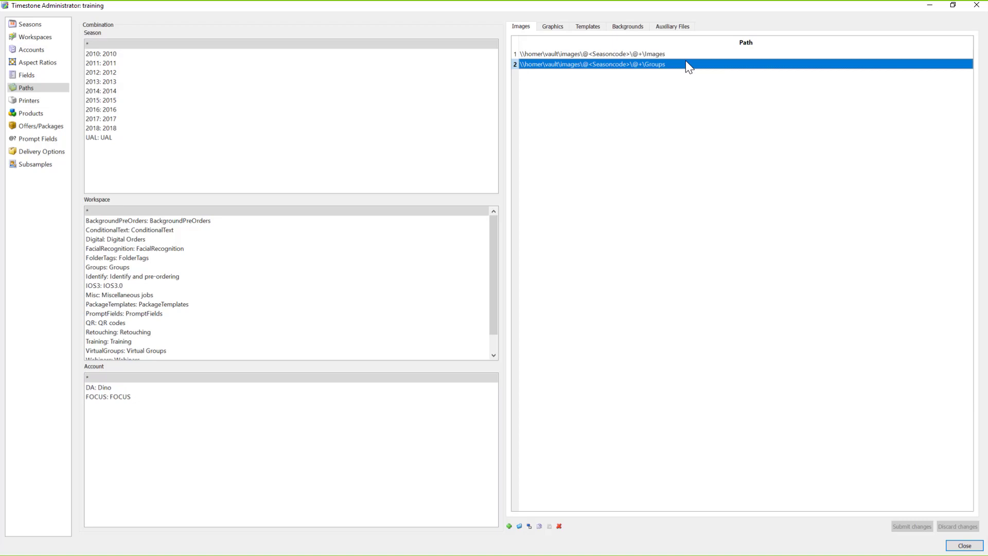
pyautogui.click(560, 527)
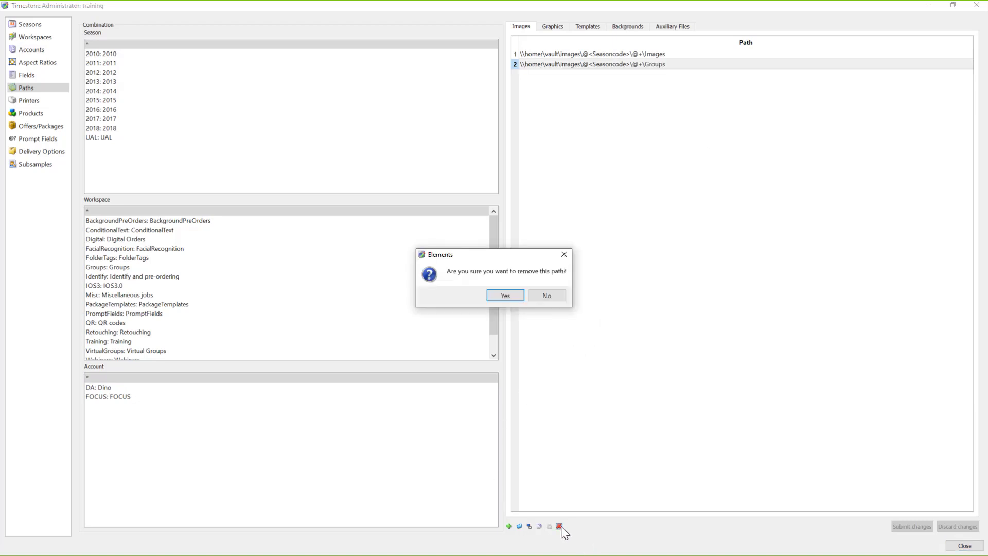
pyautogui.click(513, 295)
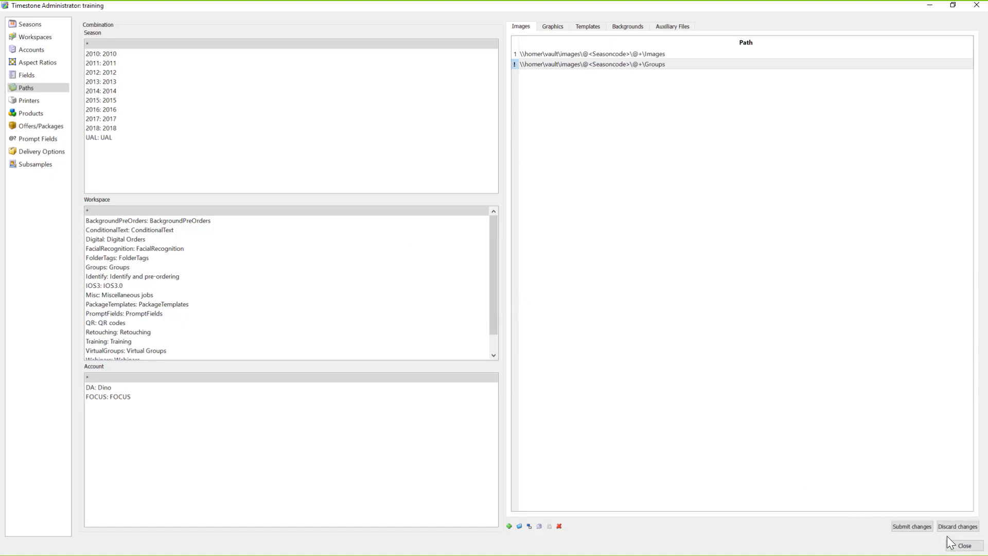
pyautogui.click(920, 527)
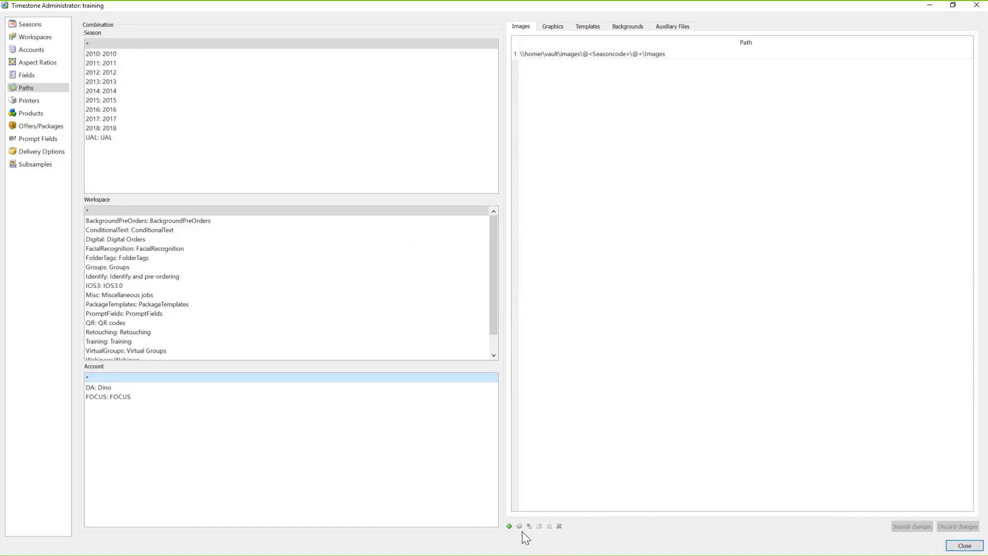
# Step: Make two duplicates of the path ending in Images
pyautogui.click(591, 55)
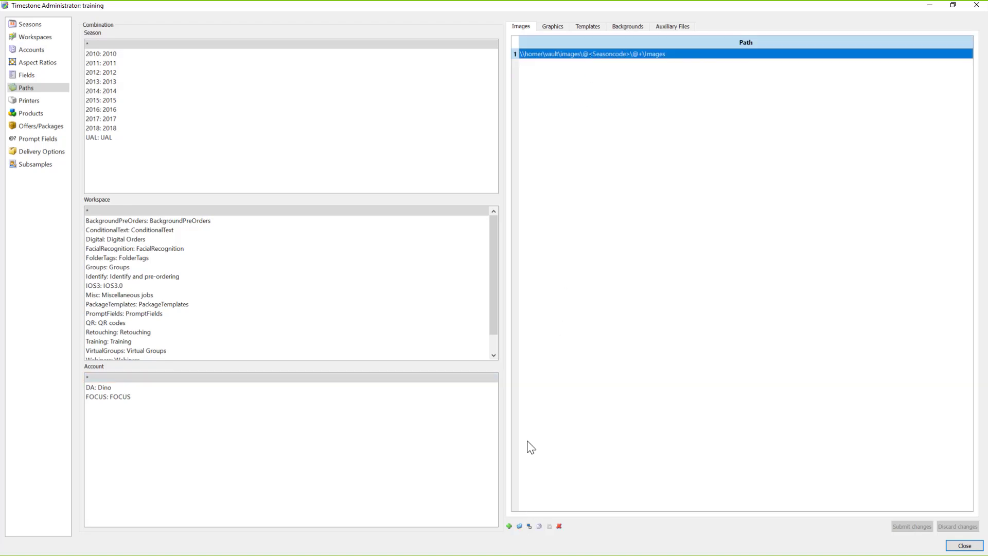
pyautogui.click(530, 526)
pyautogui.click(530, 526)
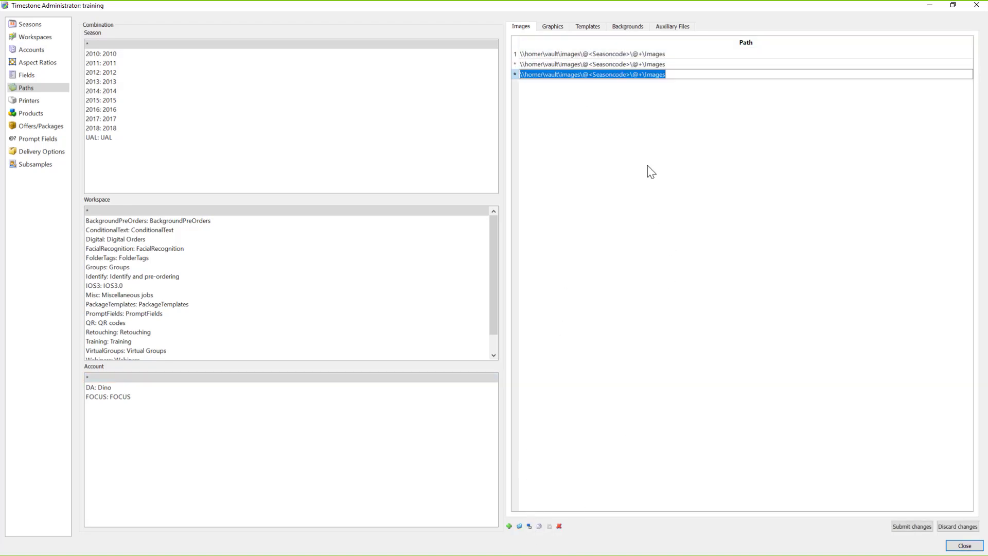
# Step: Change the last folder of the first image path from Images to Camera1
pyautogui.click(689, 54)
pyautogui.click(689, 54)
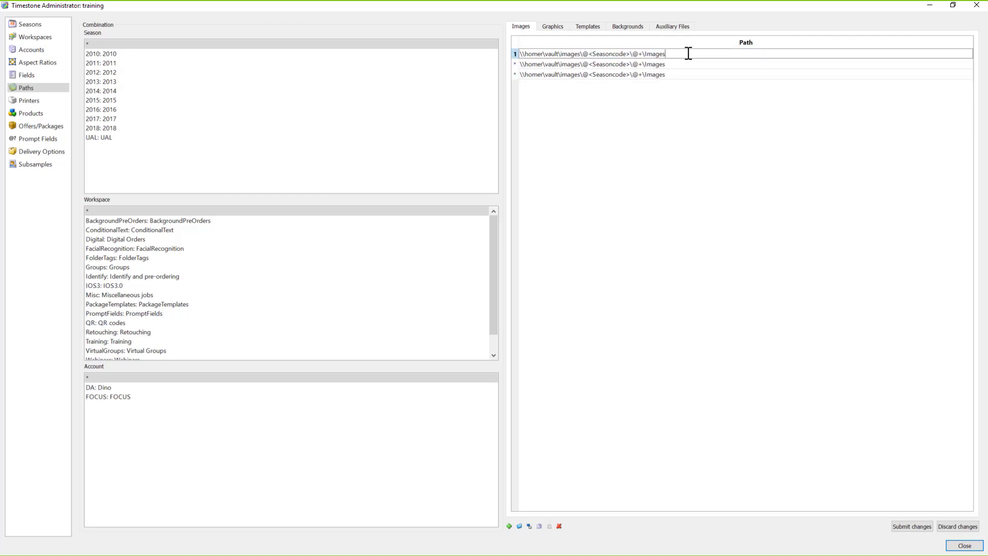
pyautogui.press('BackSpace')
pyautogui.press('BackSpace')
pyautogui.press('BackSpace')
pyautogui.press('BackSpace')
pyautogui.press('BackSpace')
pyautogui.press('BackSpace')
pyautogui.write('Camera1')
# Step: Change the last folder of the second image path to Camera2
pyautogui.click(679, 64)
pyautogui.click(679, 63)
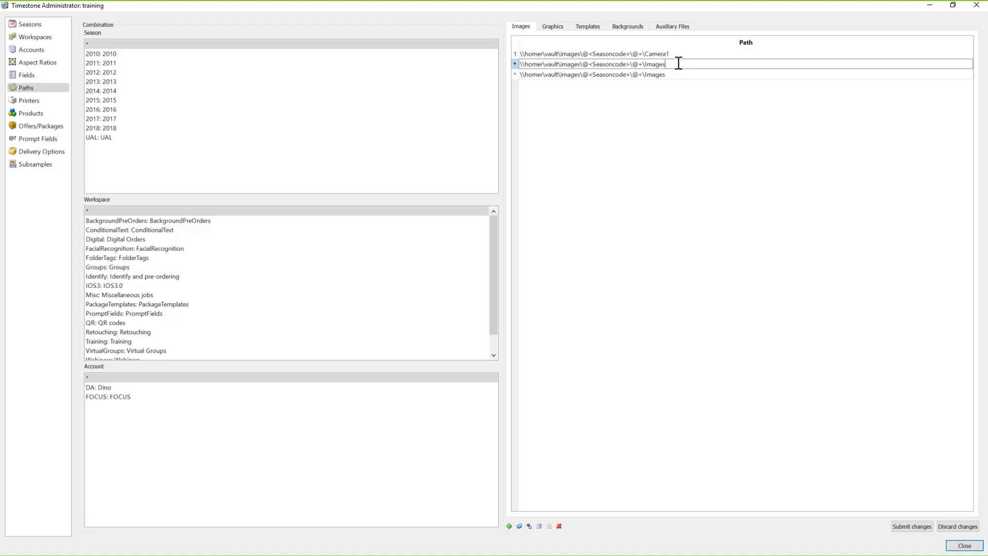
pyautogui.press('BackSpace')
pyautogui.press('BackSpace')
pyautogui.press('BackSpace')
pyautogui.press('BackSpace')
pyautogui.press('BackSpace')
pyautogui.press('BackSpace')
pyautogui.write('Camera')
# Step: Change the last folder of the third image path to Camera3 and submit the changes
pyautogui.click(691, 76)
pyautogui.click(691, 75)
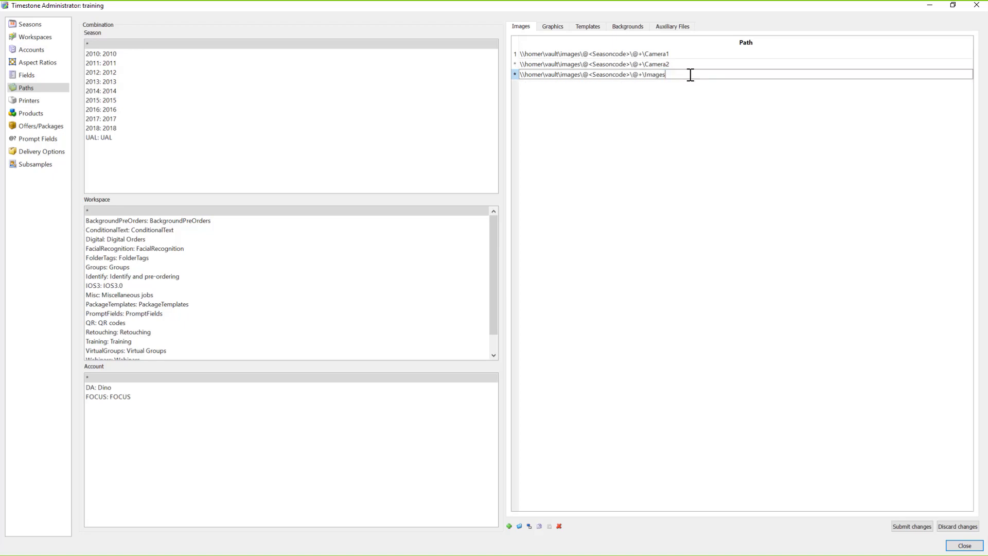
pyautogui.press('BackSpace')
pyautogui.press('BackSpace')
pyautogui.press('BackSpace')
pyautogui.press('BackSpace')
pyautogui.press('BackSpace')
pyautogui.press('BackSpace')
pyautogui.write('Camera')
pyautogui.press('Return')
pyautogui.click(920, 527)
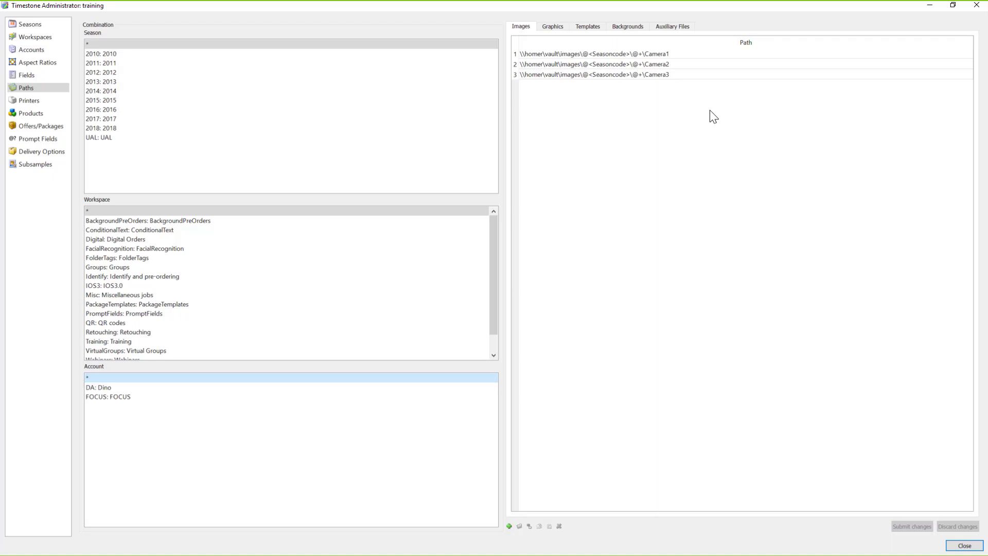
# Step: Examine the Camera1 and Camera2 entries in the image search path list
pyautogui.click(683, 54)
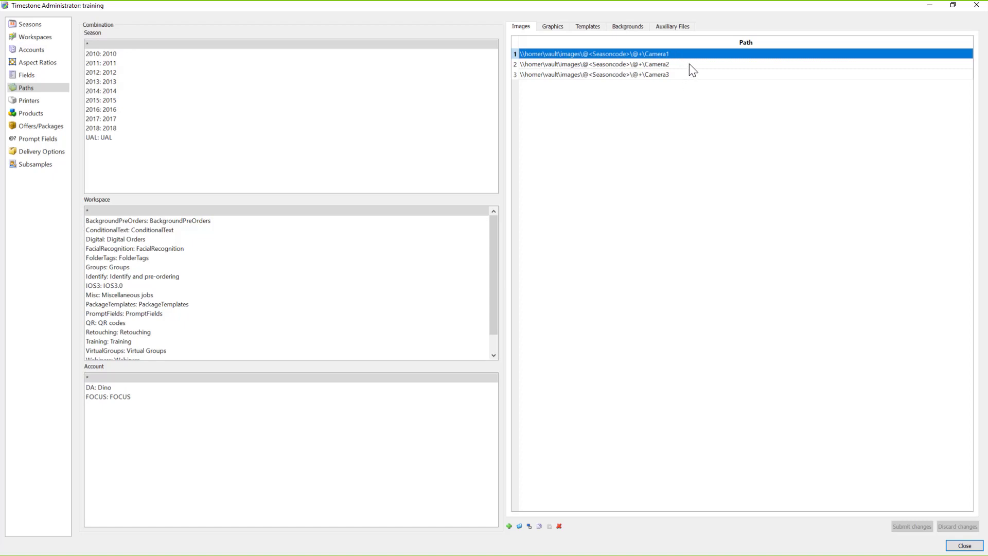
pyautogui.click(690, 64)
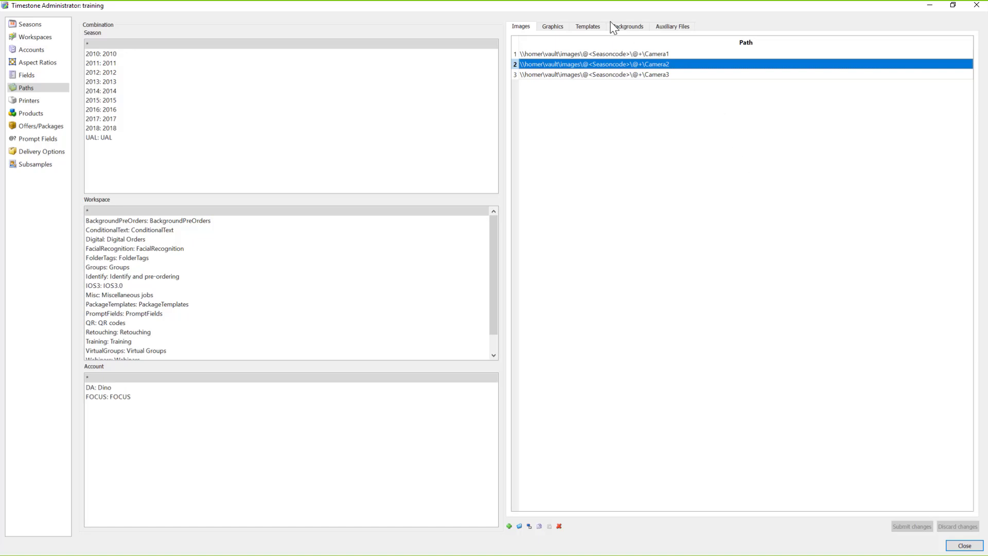
pyautogui.click(658, 54)
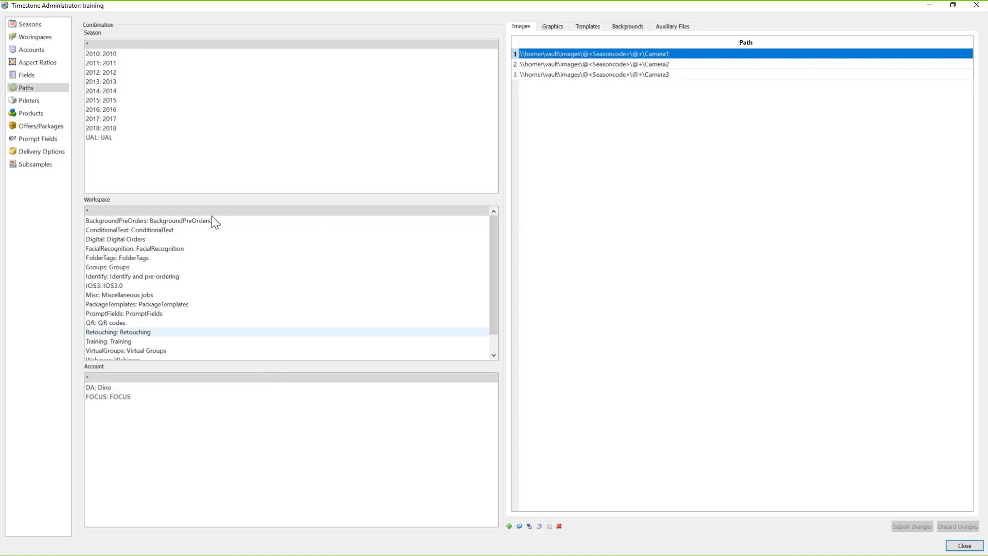
# Step: Review the image paths for the wildcard season and account combination, and display those for season 2017
pyautogui.click(134, 45)
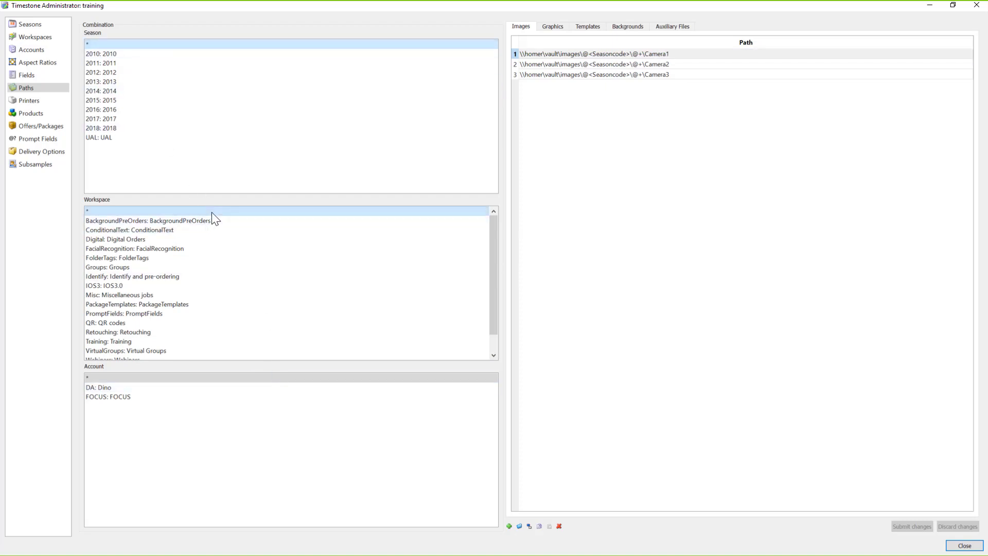
pyautogui.click(199, 380)
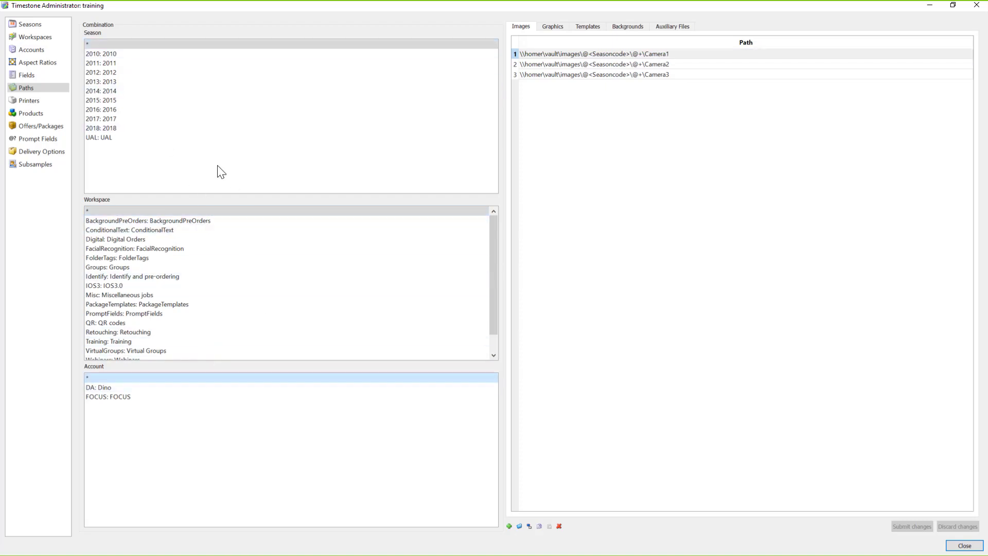
pyautogui.click(119, 119)
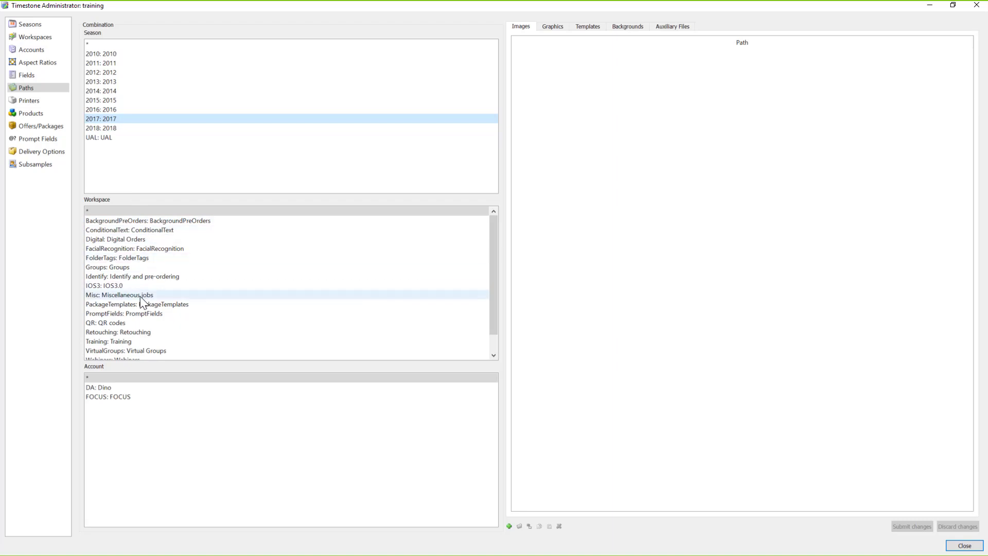
# Step: Check the image paths for season 2017 with the VirtualGroups workspace, and reset workspace and season to the wildcard
pyautogui.click(113, 351)
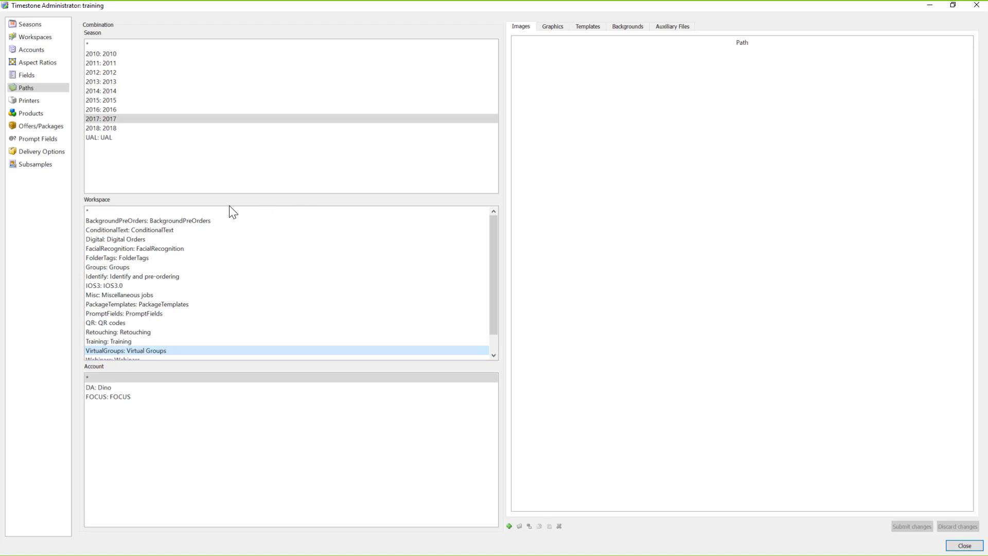
pyautogui.click(115, 120)
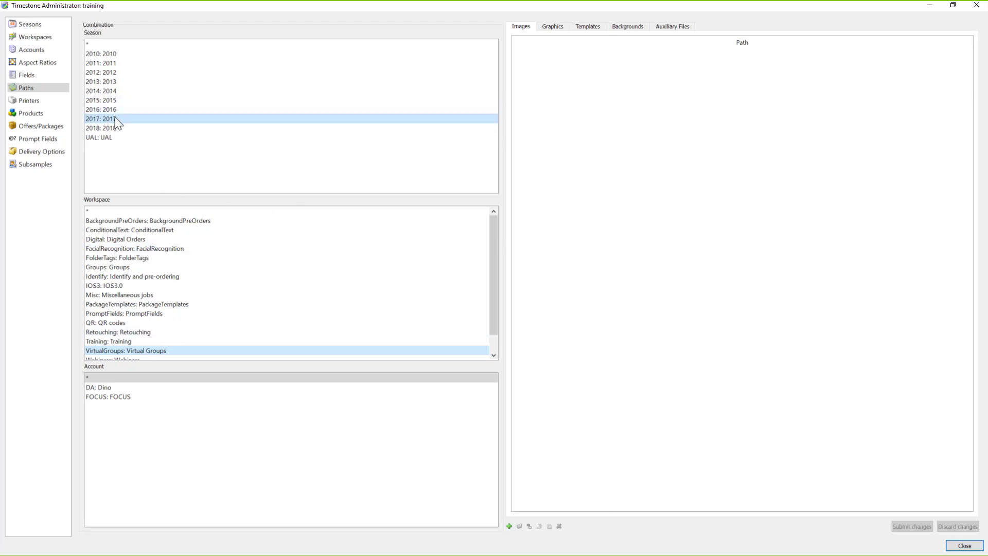
pyautogui.click(117, 351)
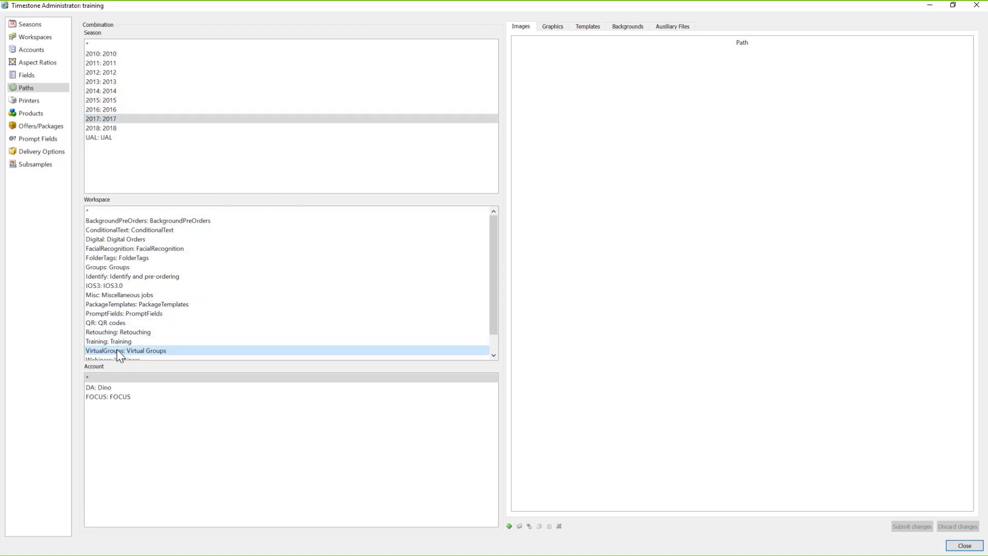
pyautogui.click(105, 119)
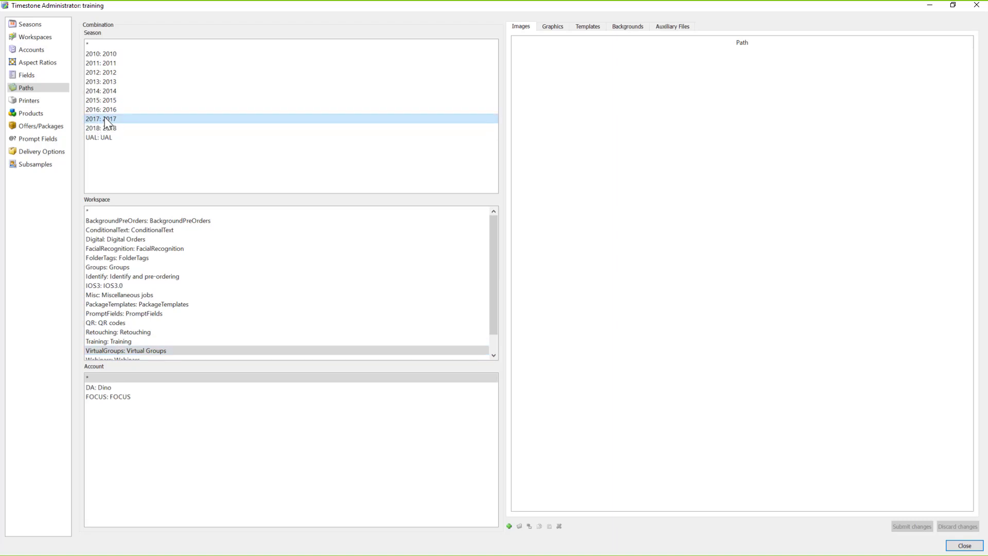
pyautogui.click(92, 212)
pyautogui.click(114, 46)
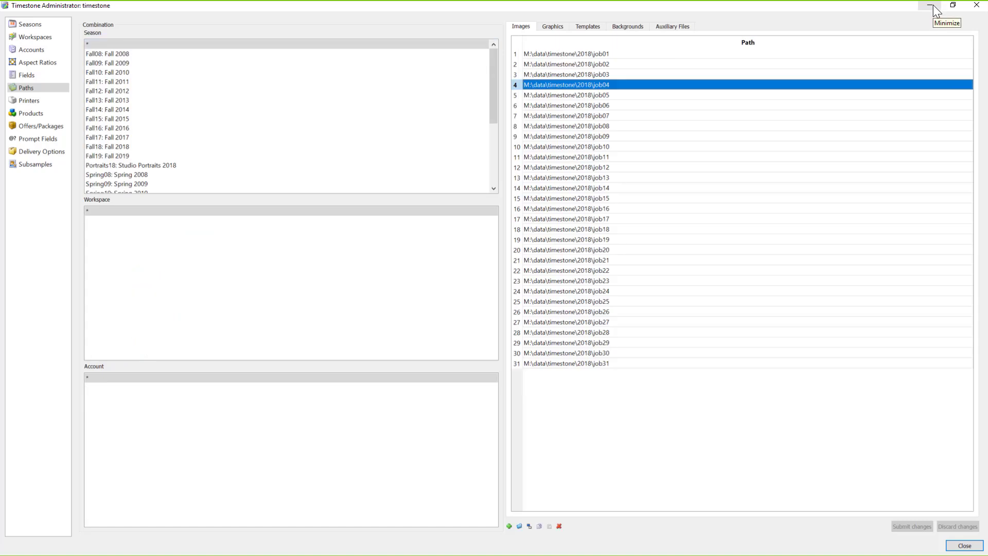
pyautogui.click(932, 7)
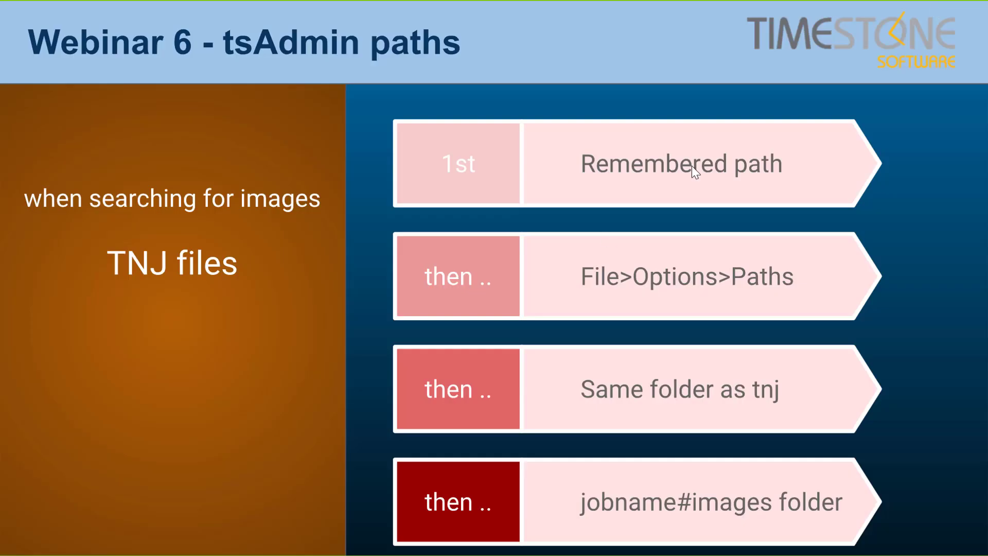
pyautogui.press('Right')
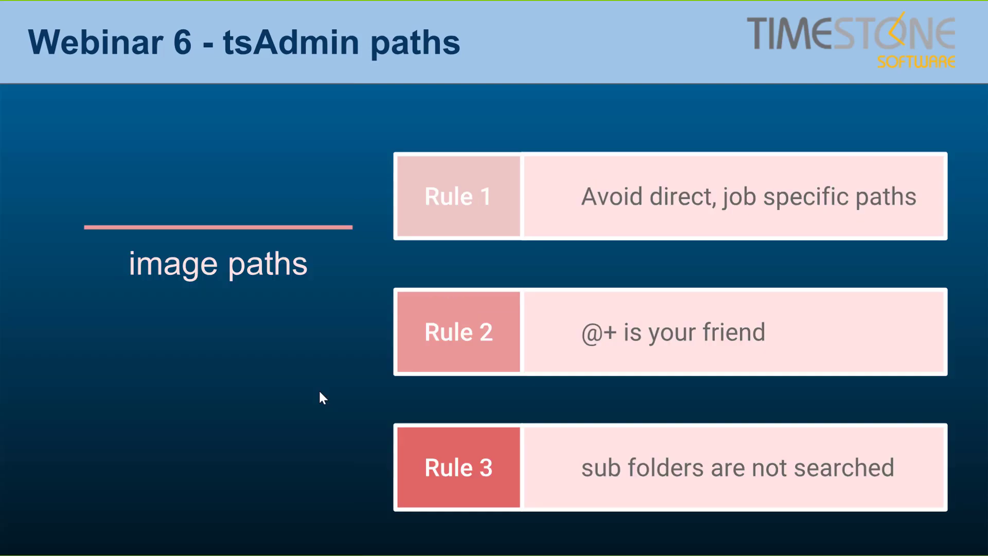
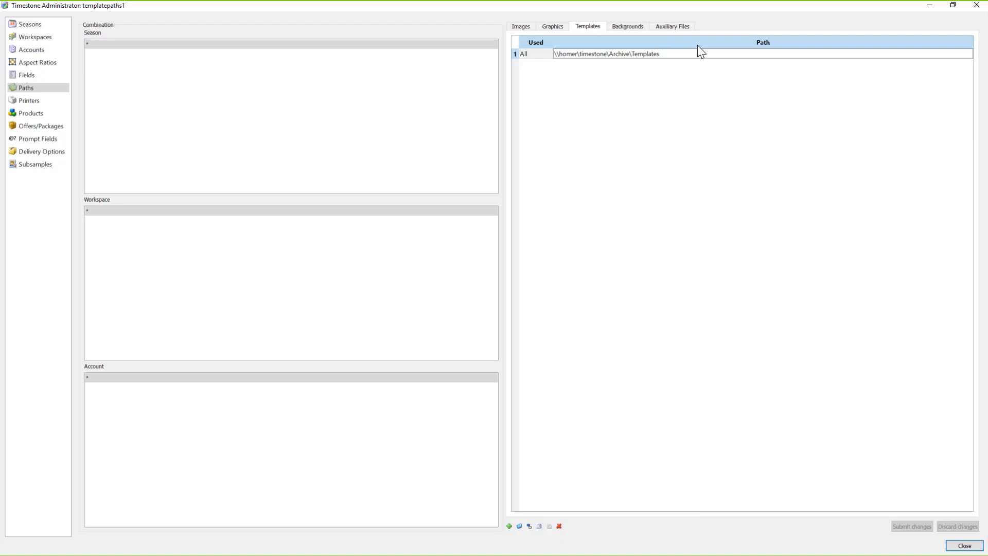
# Step: Switch to NeoPack/Professional and display job1 in Point 'n Click mode
pyautogui.click(930, 6)
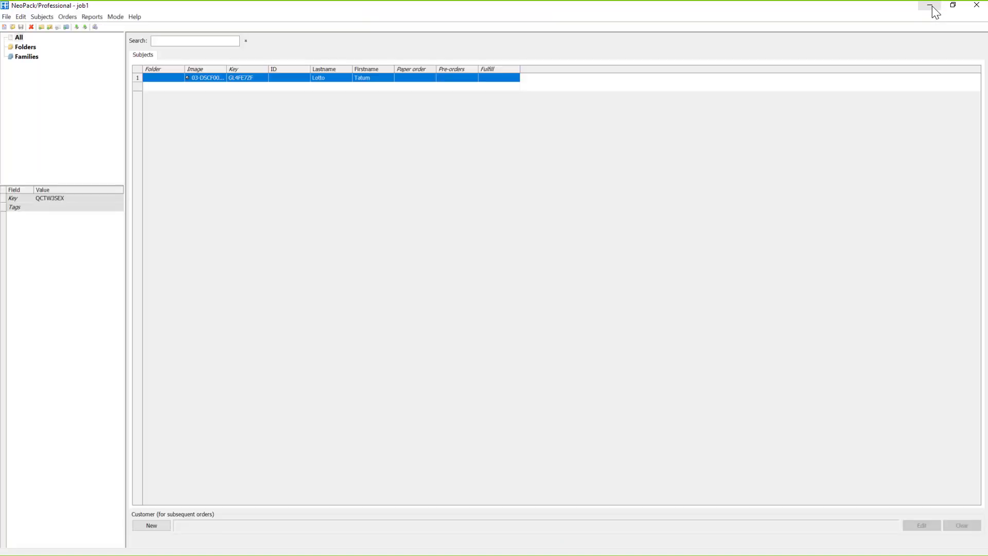
pyautogui.click(122, 17)
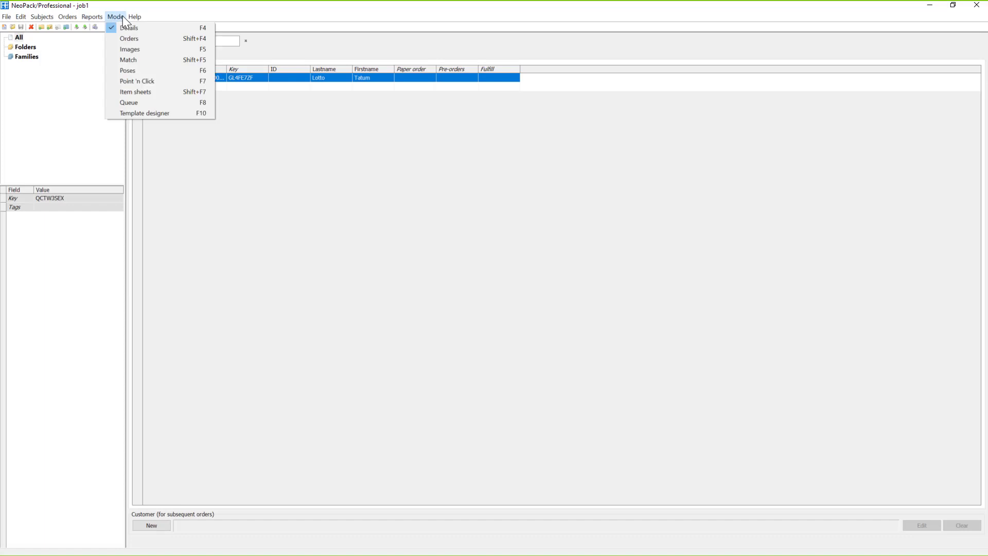
pyautogui.click(219, 11)
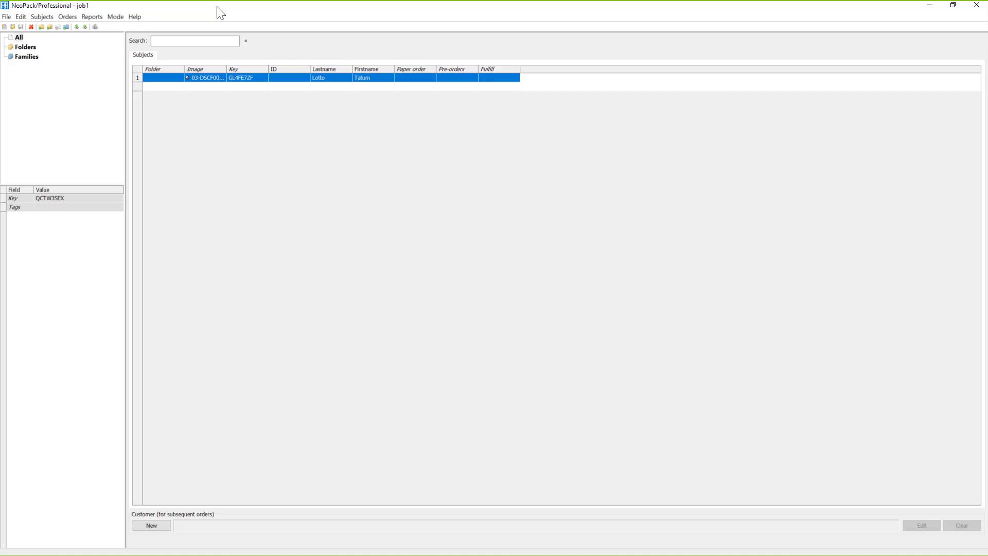
pyautogui.click(116, 17)
pyautogui.click(136, 82)
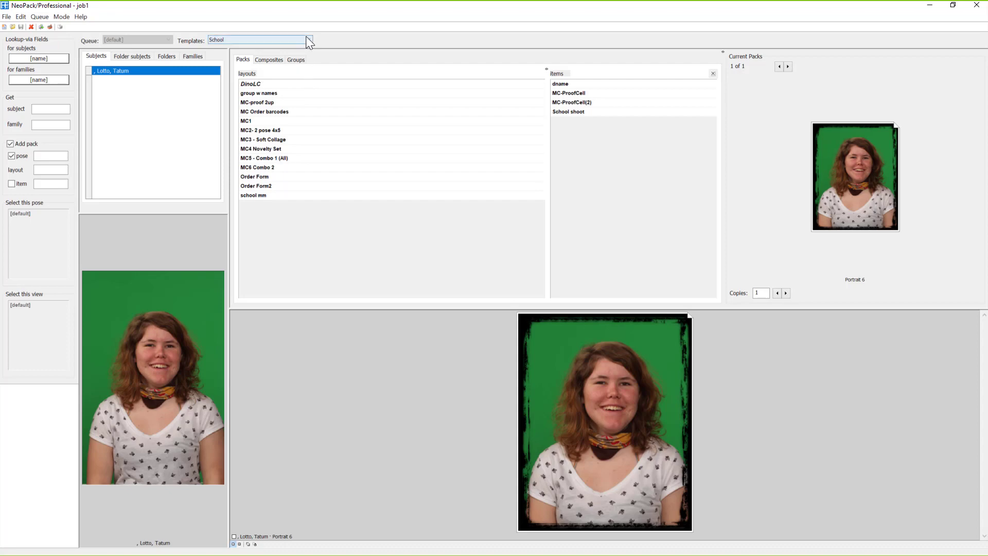
# Step: Try the blank template folder, set the template folder to Dance School, and enlarge the layouts list
pyautogui.click(308, 40)
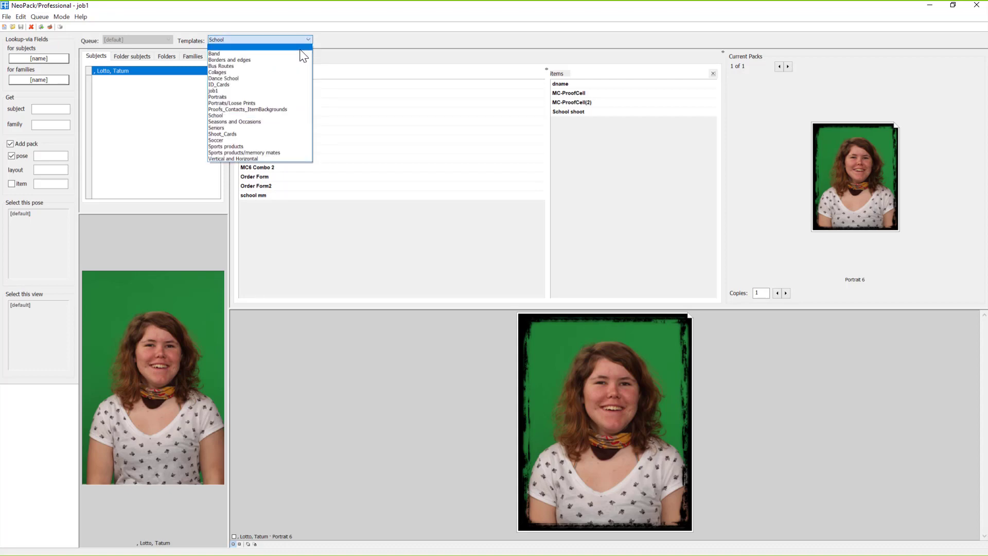
pyautogui.click(300, 48)
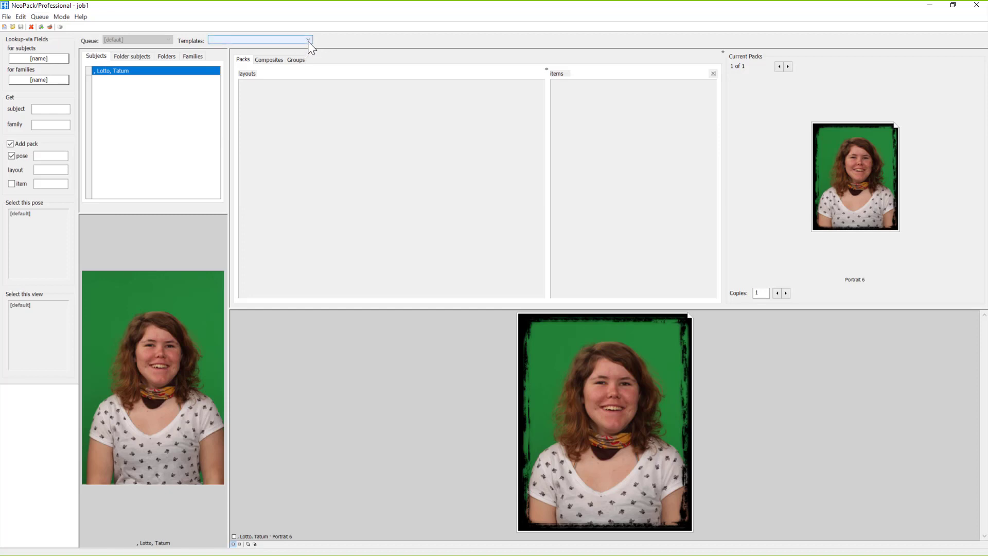
pyautogui.click(309, 42)
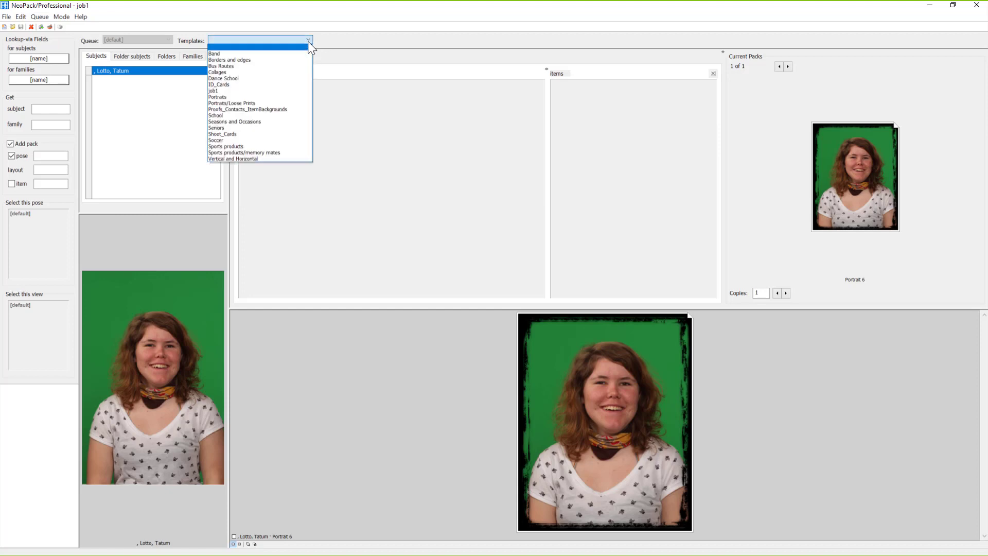
pyautogui.click(257, 79)
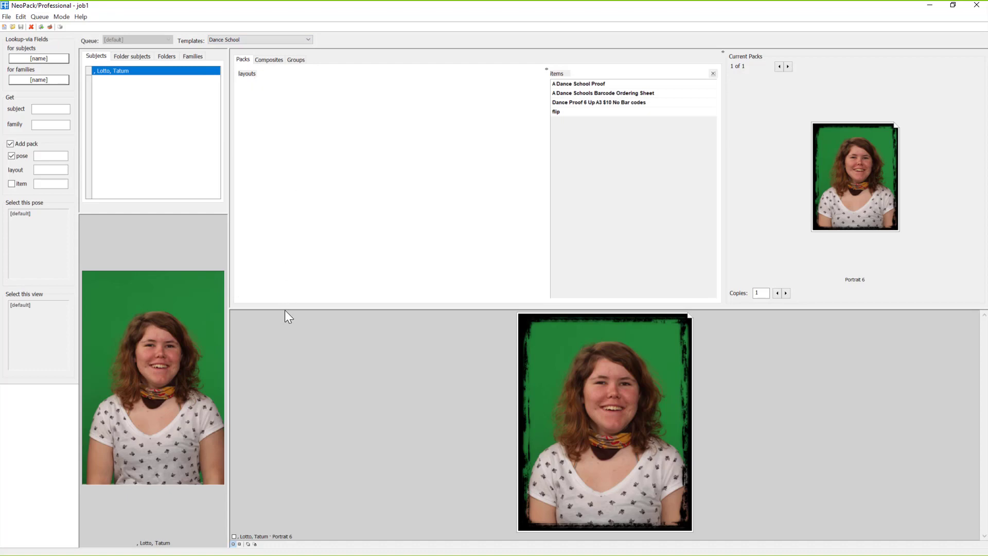
pyautogui.moveTo(285, 307); pyautogui.dragTo(284, 330)
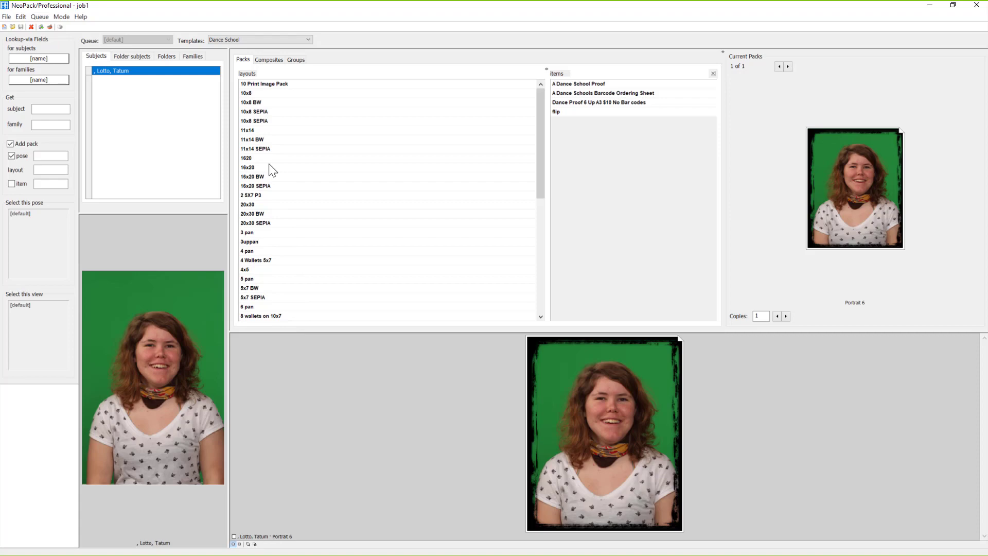
pyautogui.click(309, 40)
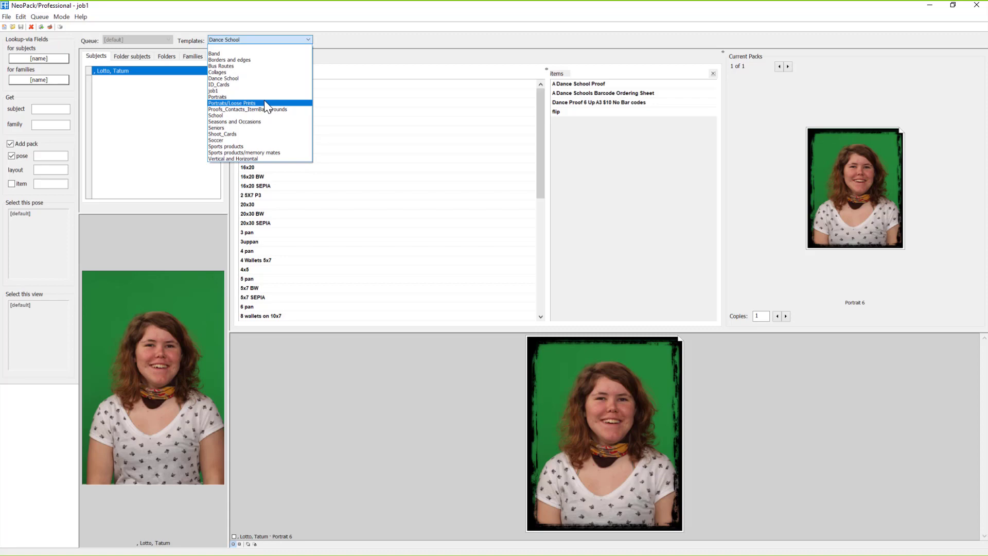
pyautogui.click(201, 18)
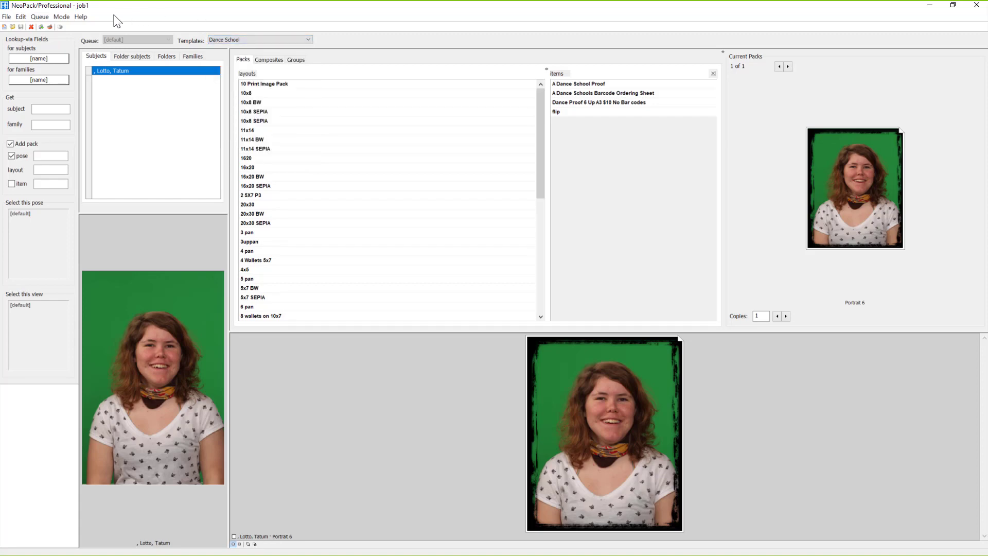
# Step: Examine the template report, restricting it to folders only to review the folders under \\homer\timestone\Archive\Templates, and close it
pyautogui.click(81, 17)
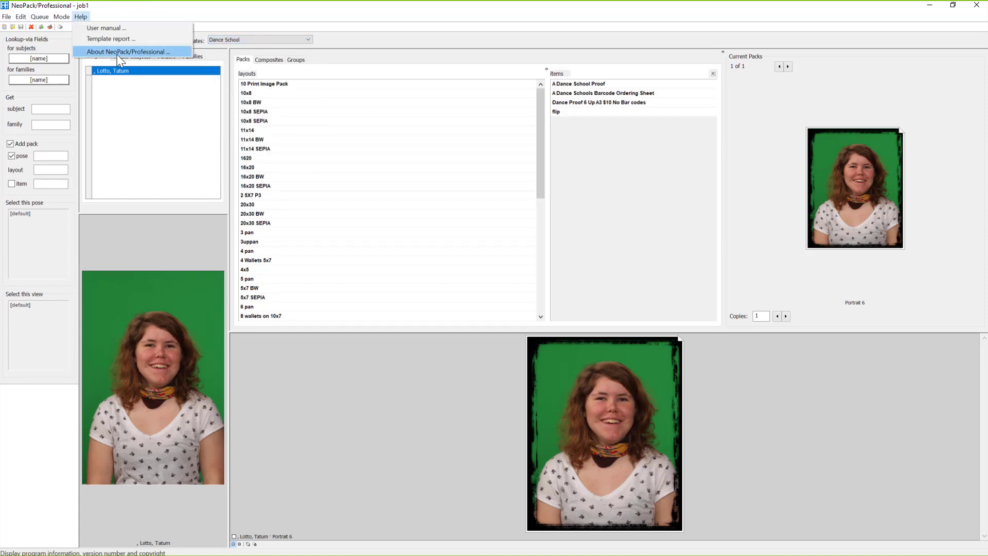
pyautogui.click(126, 41)
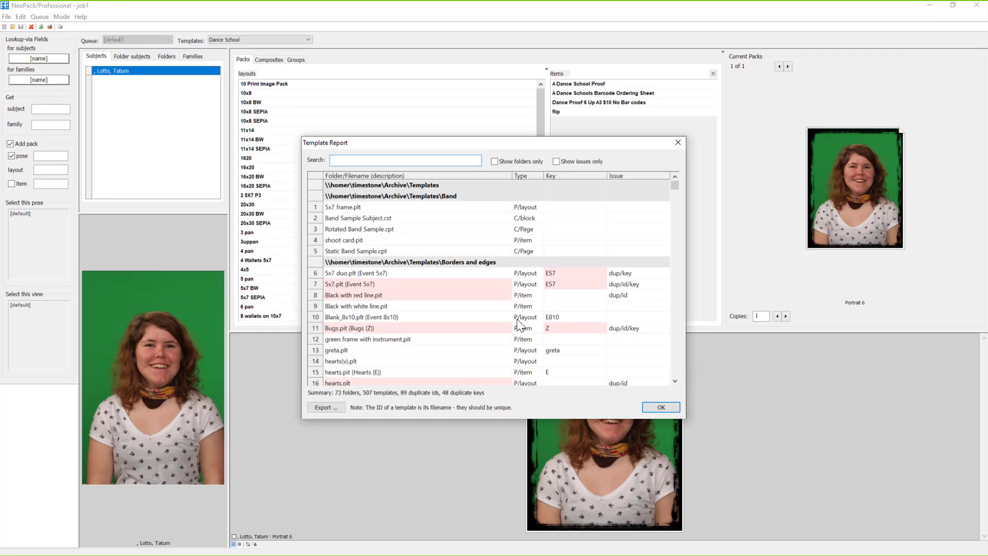
pyautogui.scroll(-3, 519, 323)
pyautogui.scroll(3, 519, 323)
pyautogui.click(507, 161)
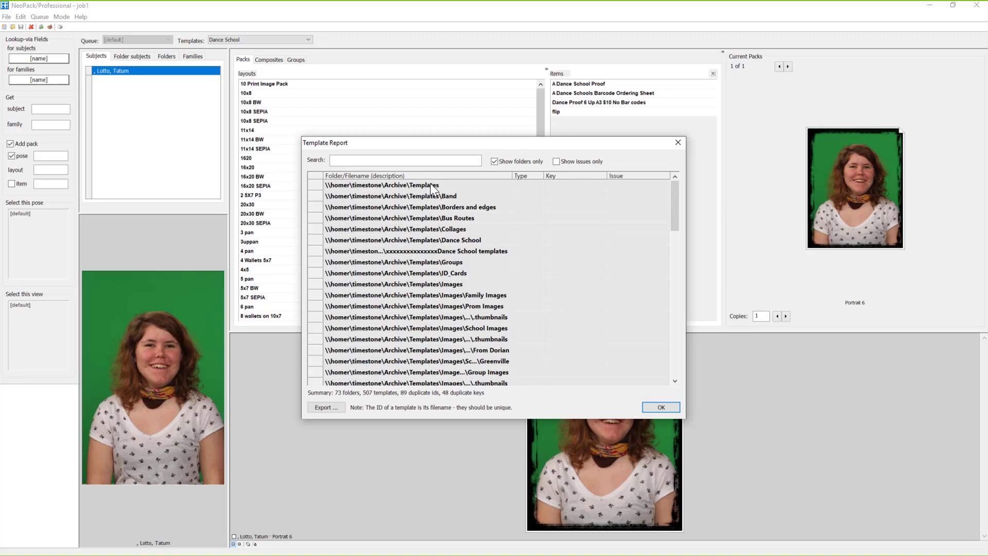
pyautogui.click(324, 187)
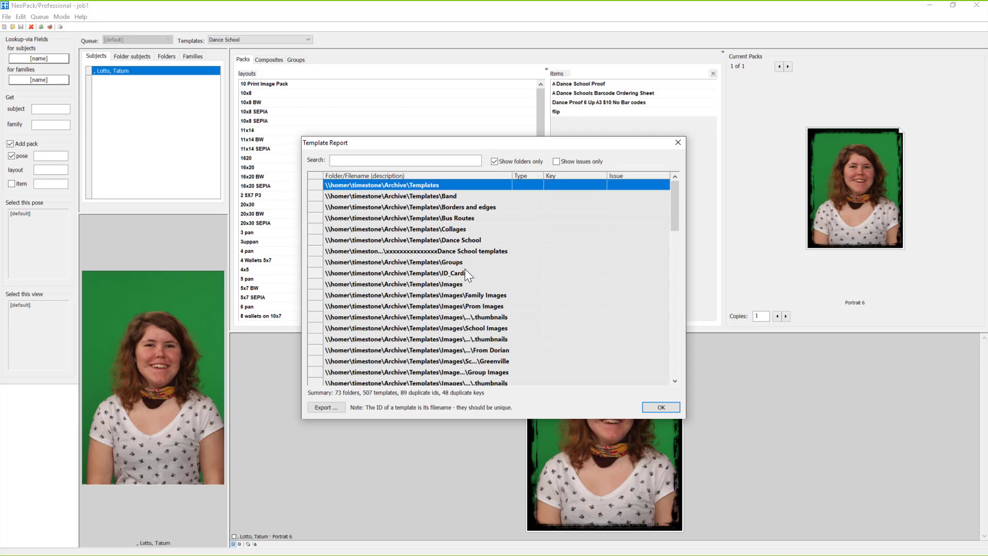
pyautogui.scroll(-8, 462, 300)
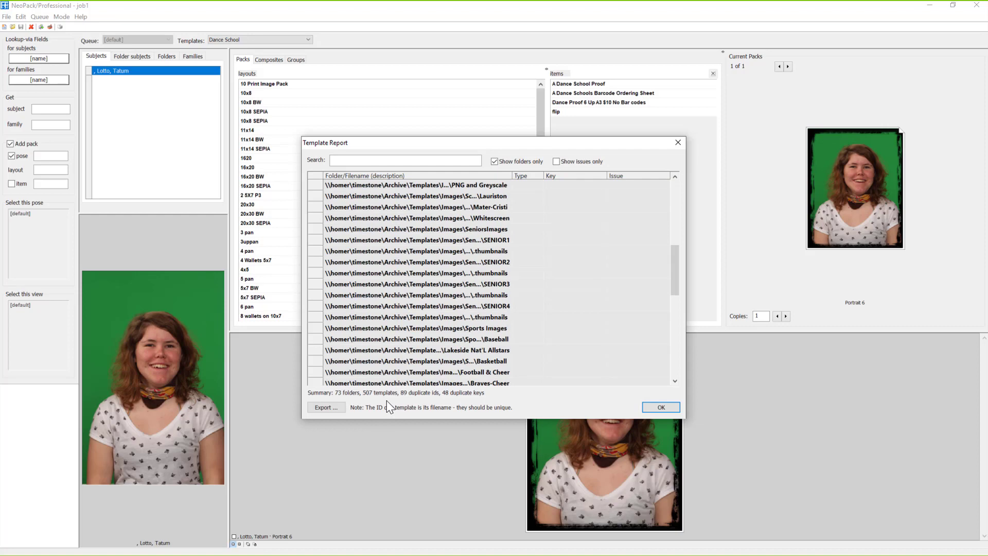
pyautogui.click(680, 142)
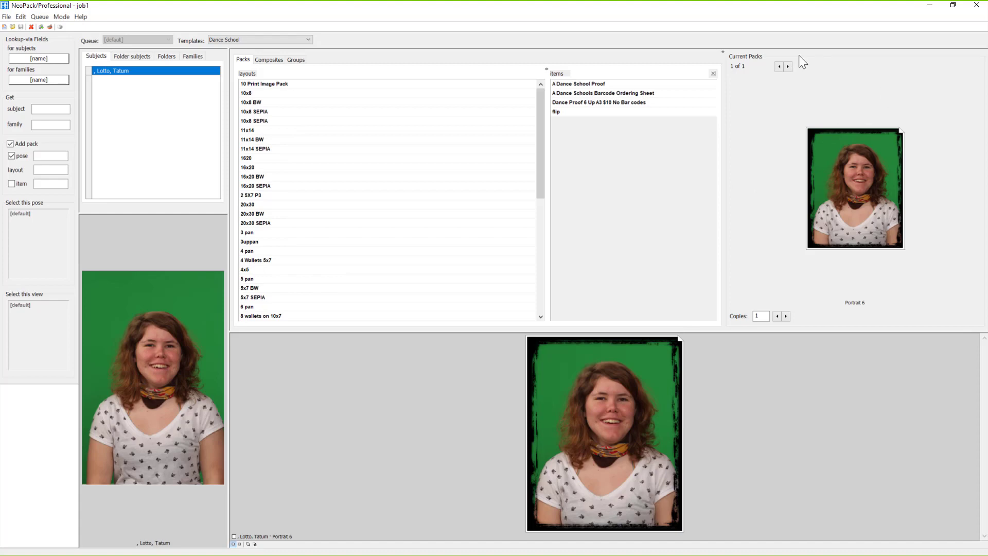
# Step: Close job1 and switch back to Timestone Administrator
pyautogui.click(7, 16)
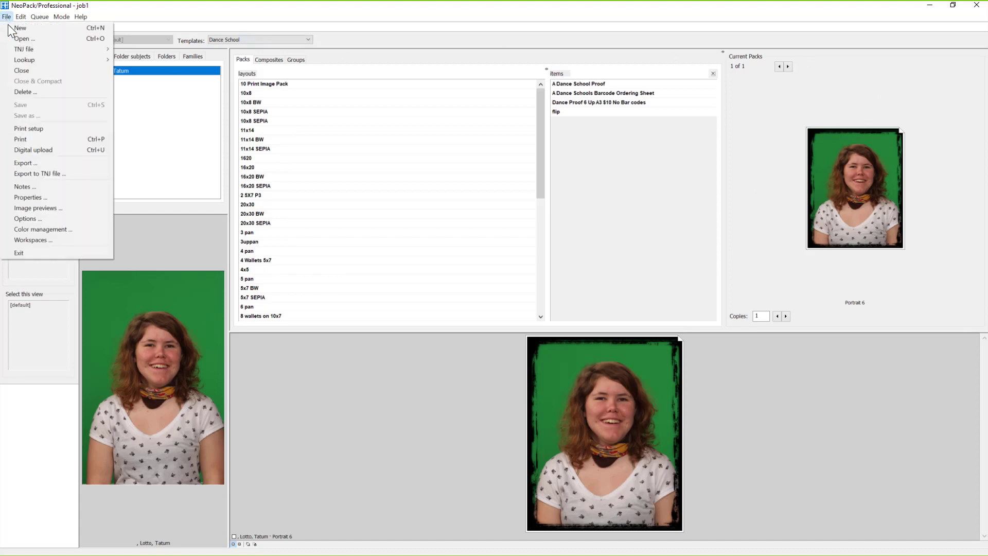
pyautogui.click(23, 71)
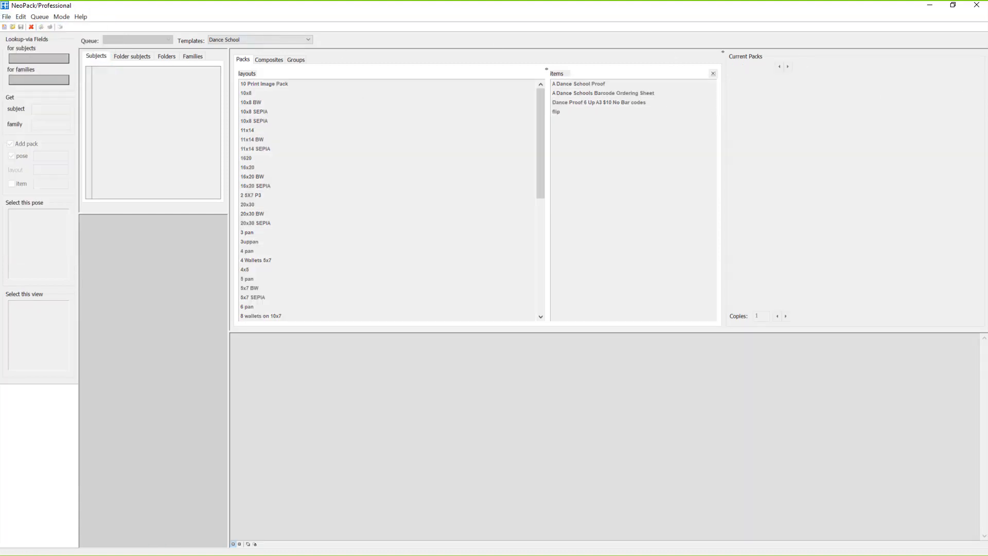
pyautogui.click(930, 5)
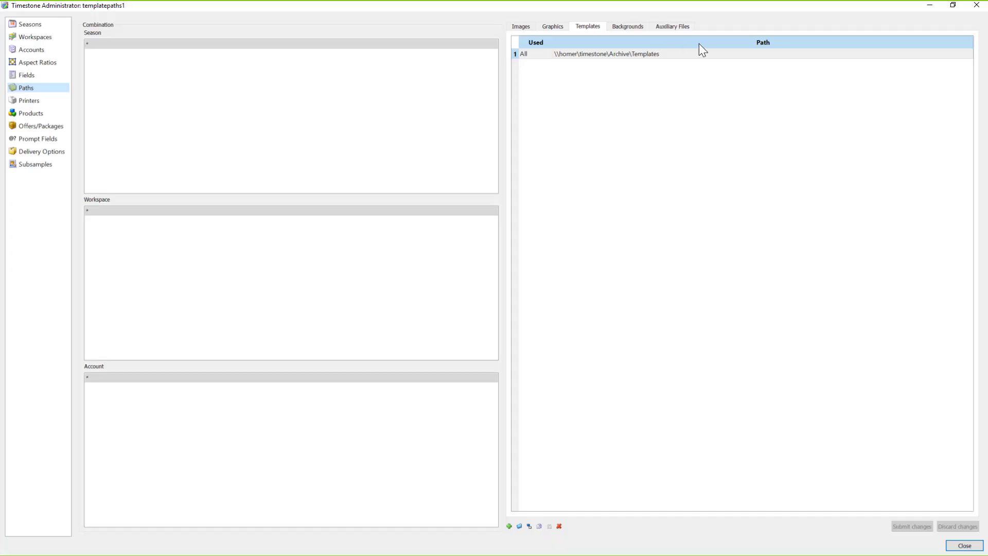
# Step: Change the template path to \\homer\timestone\Archive\Templates\@+ and submit the changes
pyautogui.click(675, 55)
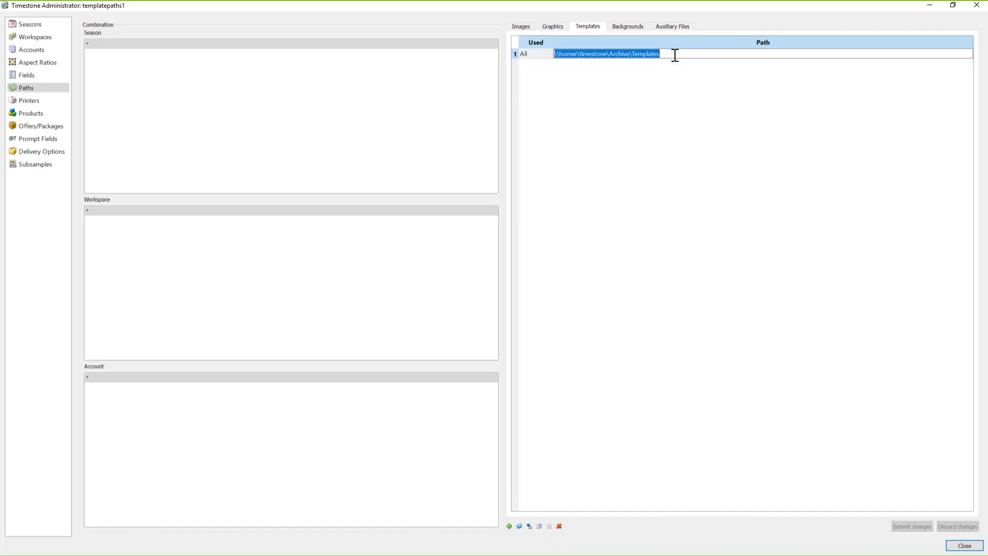
pyautogui.click(675, 55)
pyautogui.write('\\')
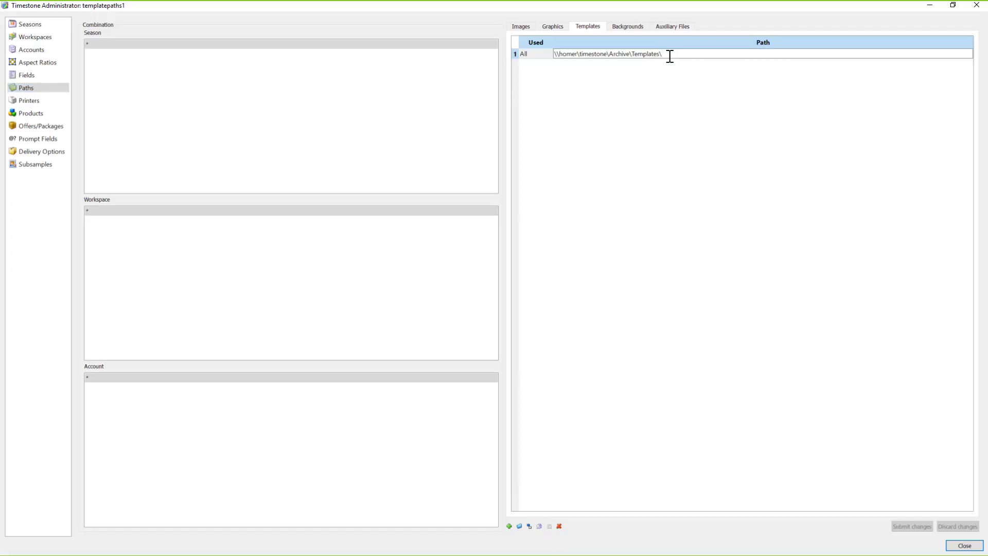
pyautogui.write('@+')
pyautogui.press('Return')
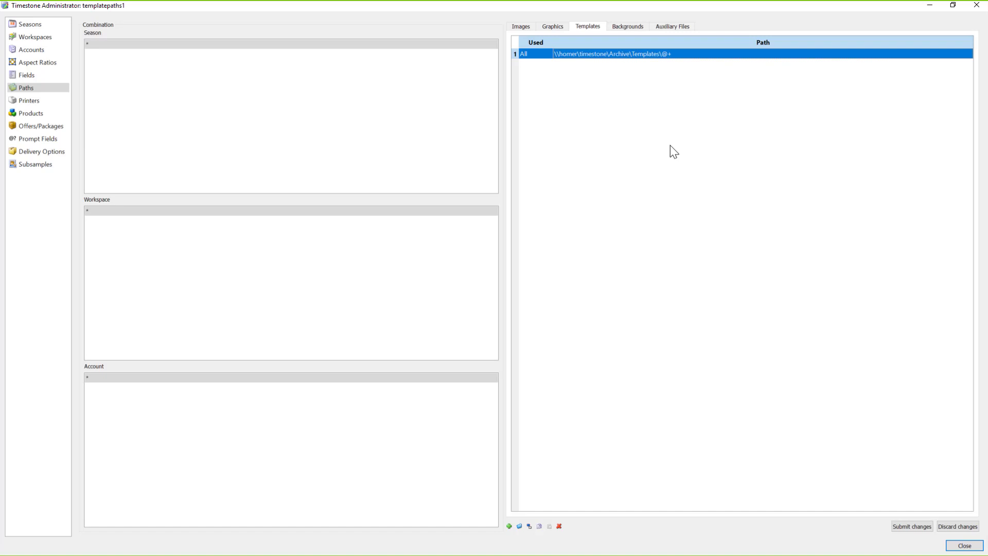
pyautogui.click(920, 529)
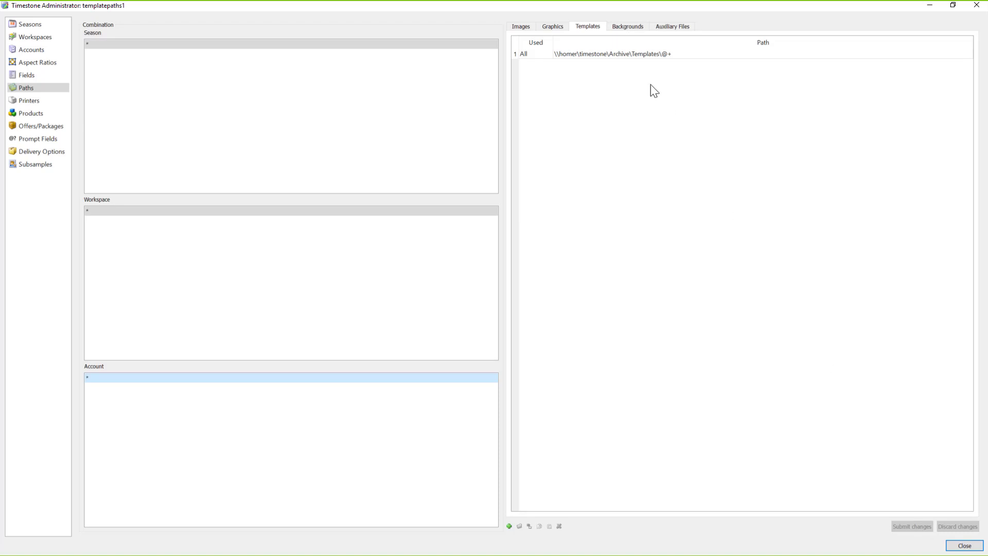
pyautogui.click(650, 56)
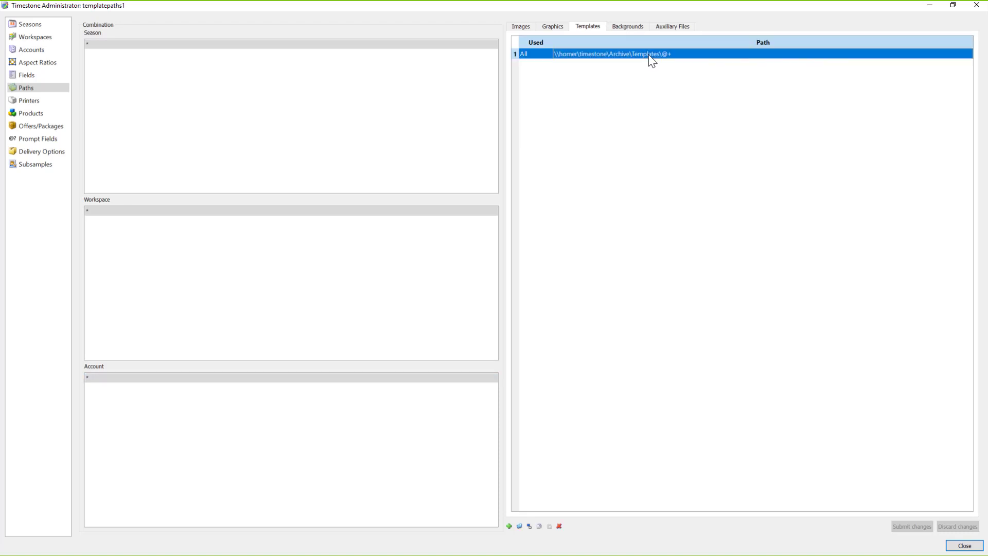
pyautogui.click(691, 56)
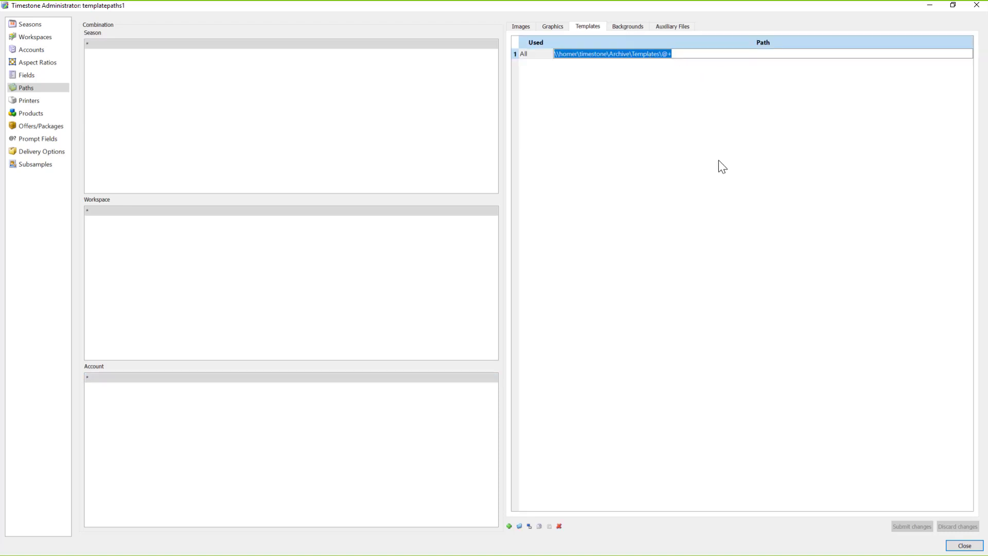
pyautogui.press('Escape')
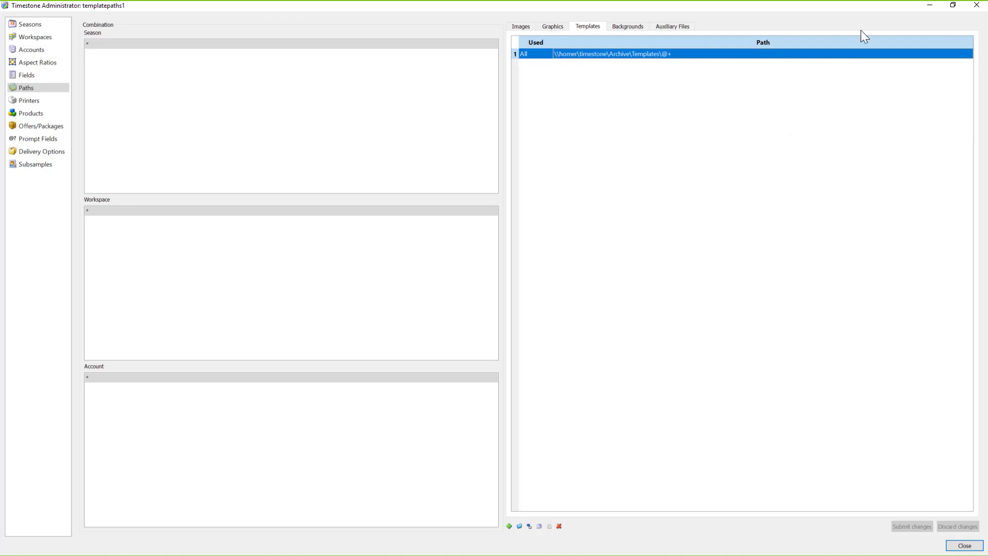
# Step: Switch to NeoPack, open job1, reduce the height of the layouts area and select the job's subject
pyautogui.click(931, 5)
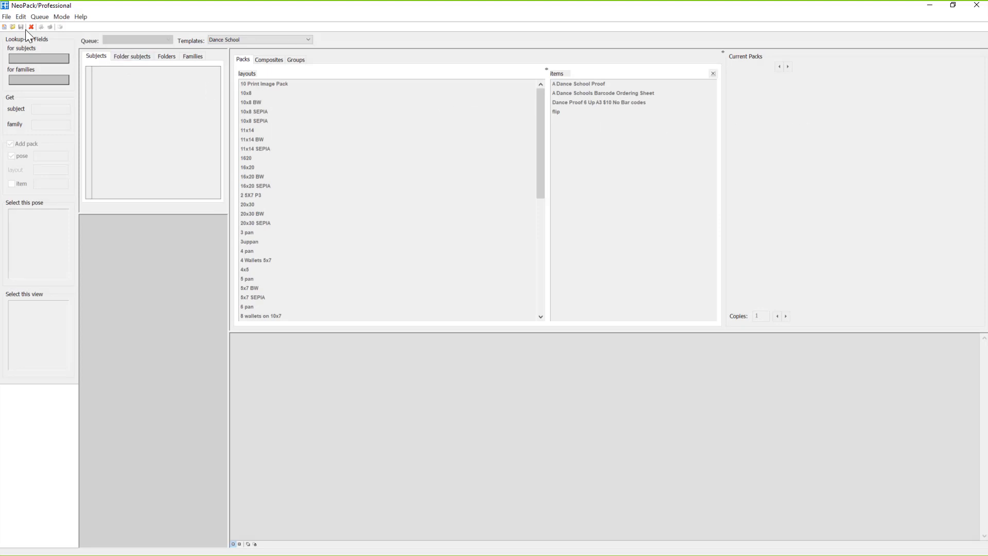
pyautogui.click(6, 16)
pyautogui.click(21, 38)
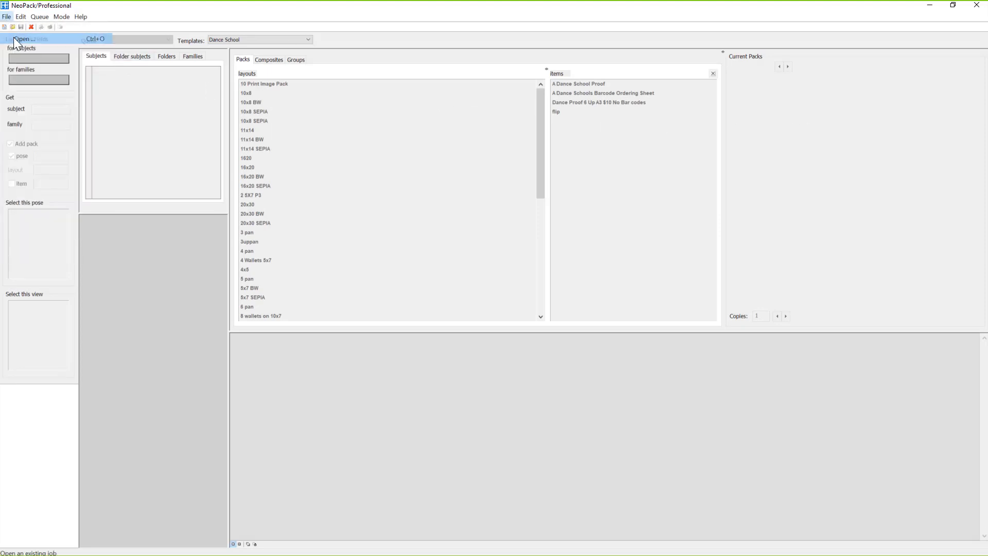
pyautogui.click(425, 259)
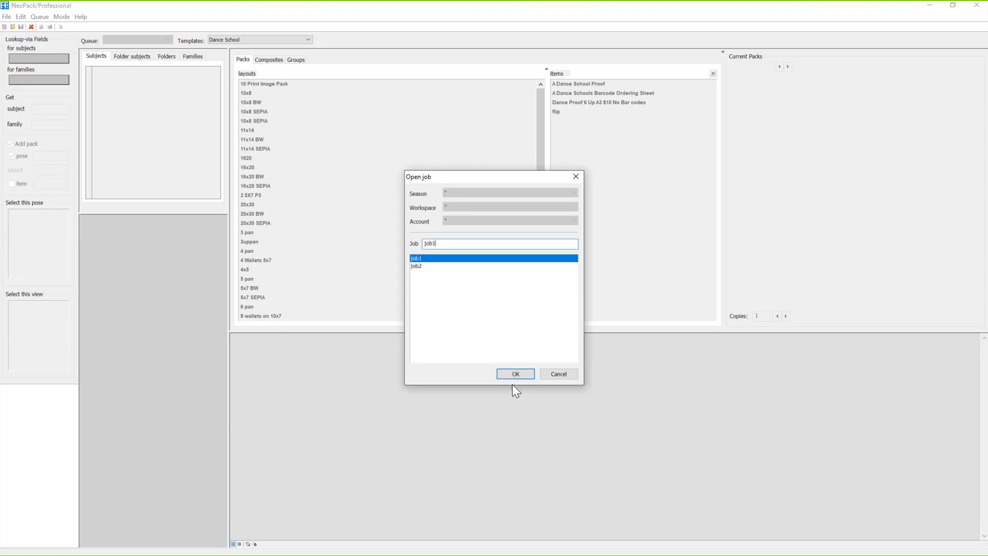
pyautogui.click(512, 379)
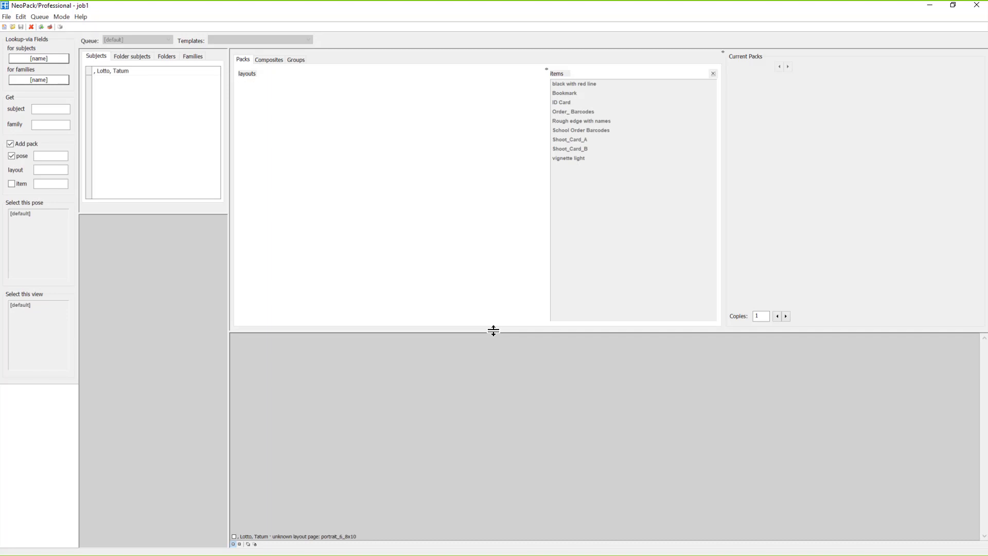
pyautogui.moveTo(493, 330); pyautogui.dragTo(510, 280)
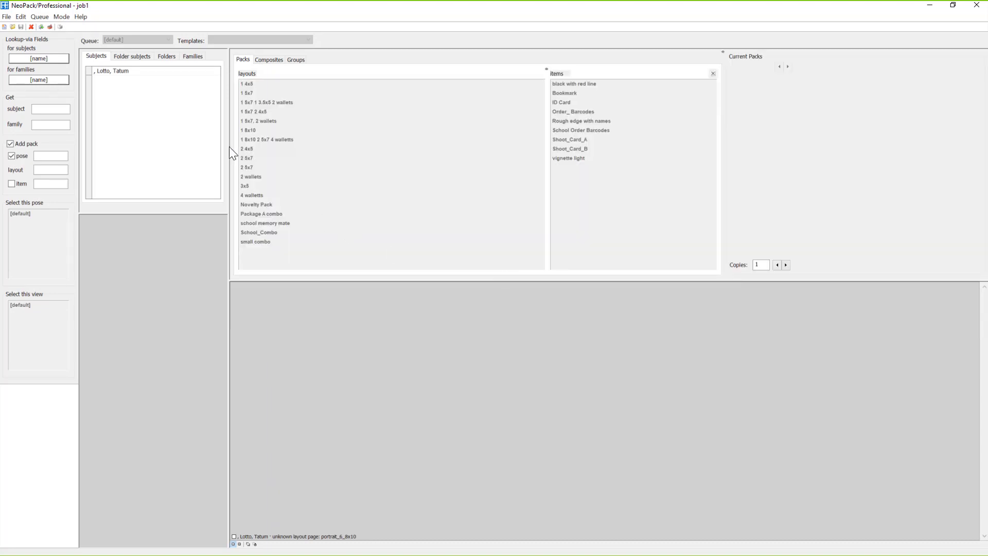
pyautogui.click(148, 72)
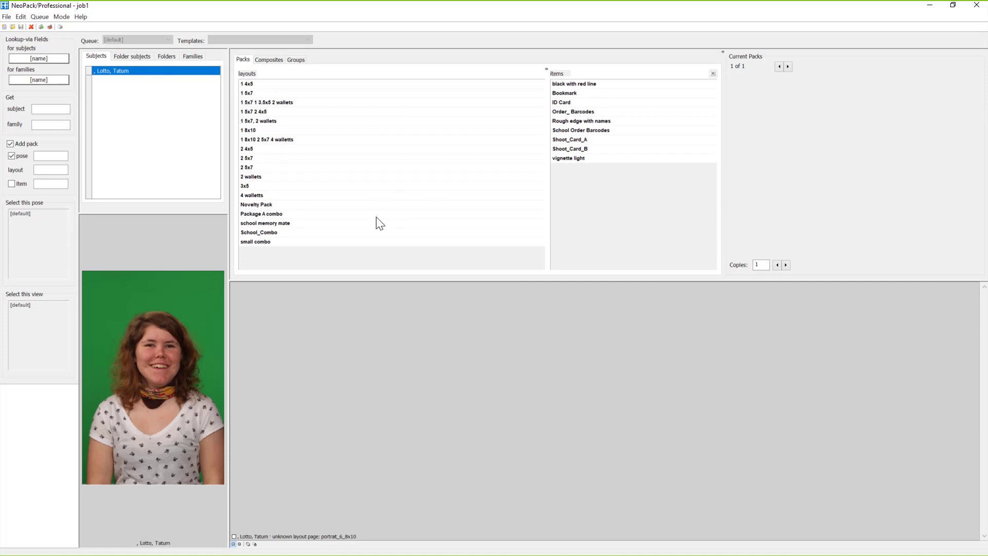
# Step: Examine the template report for job1 to review its template folder and the listed templates, and close it
pyautogui.click(81, 17)
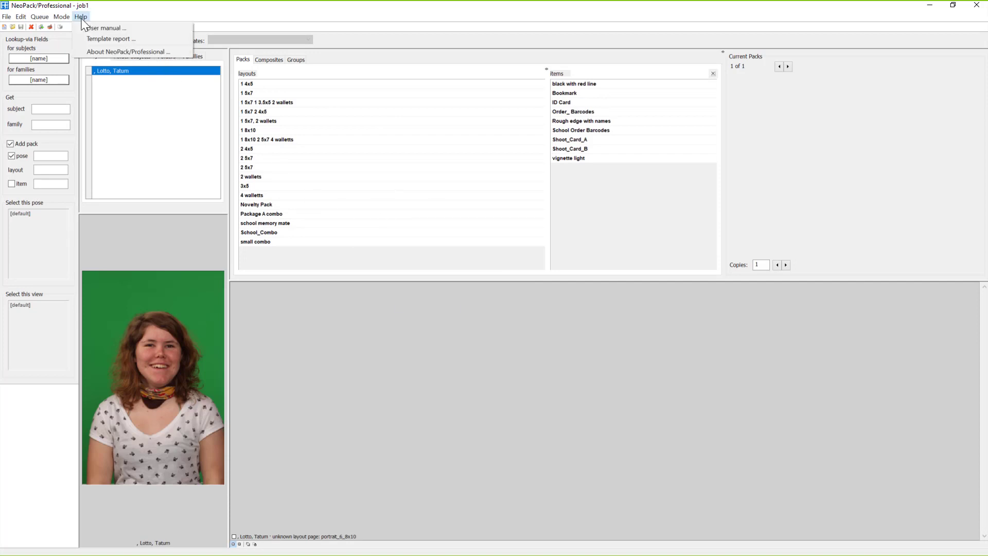
pyautogui.click(93, 39)
pyautogui.scroll(-3, 409, 329)
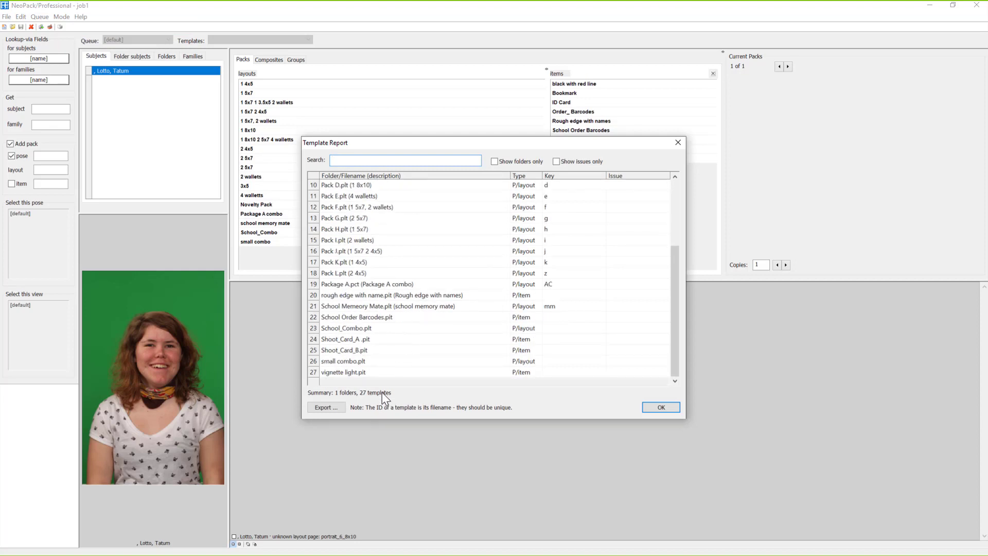
pyautogui.scroll(4, 409, 337)
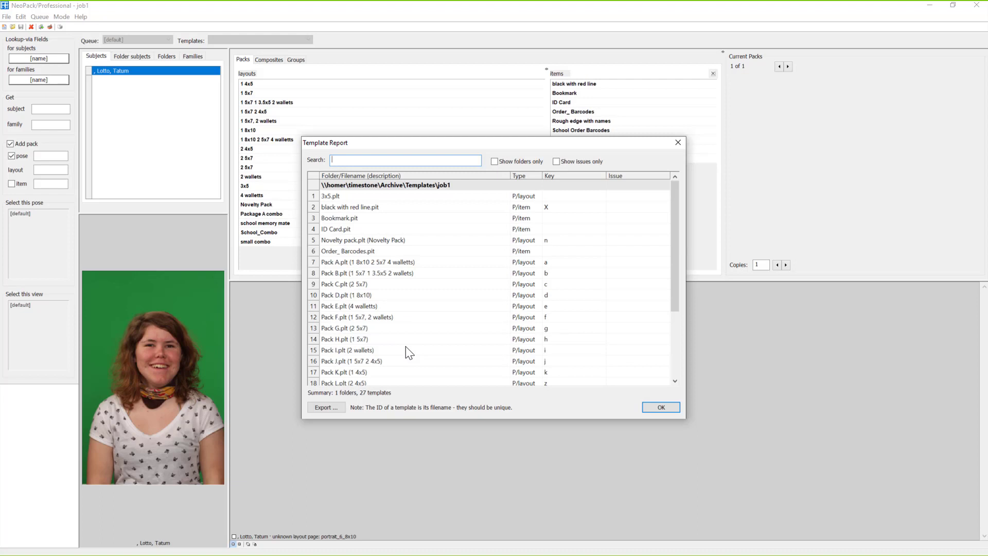
pyautogui.click(676, 405)
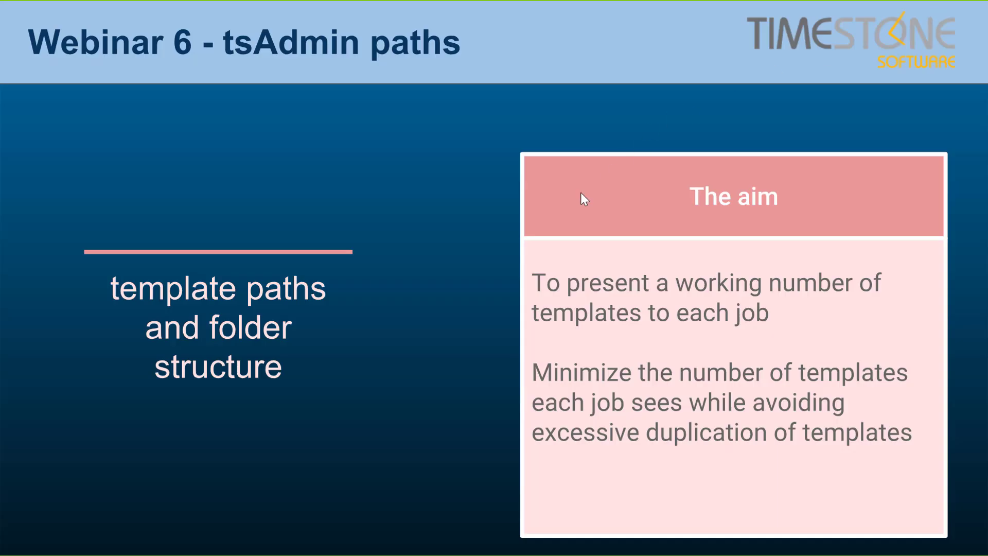
pyautogui.click(487, 376)
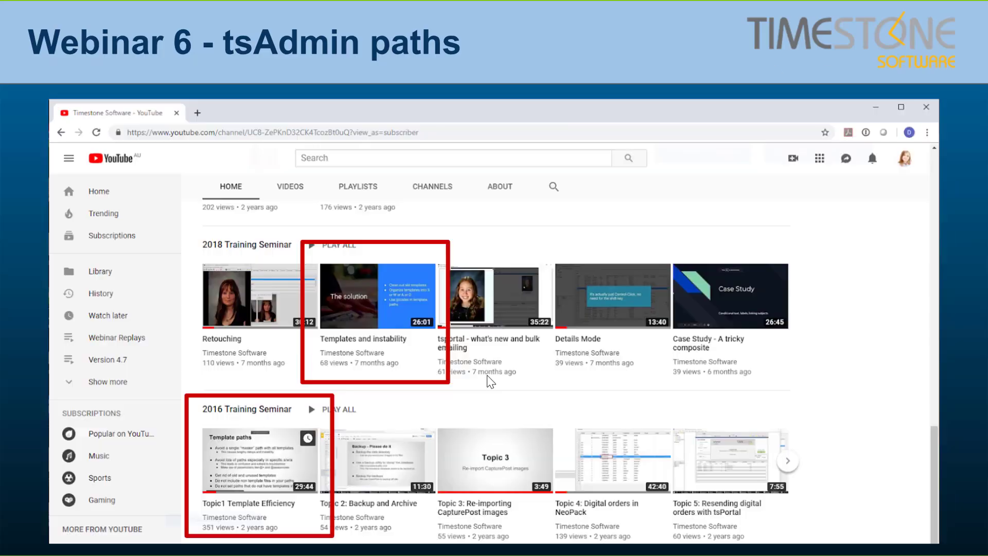
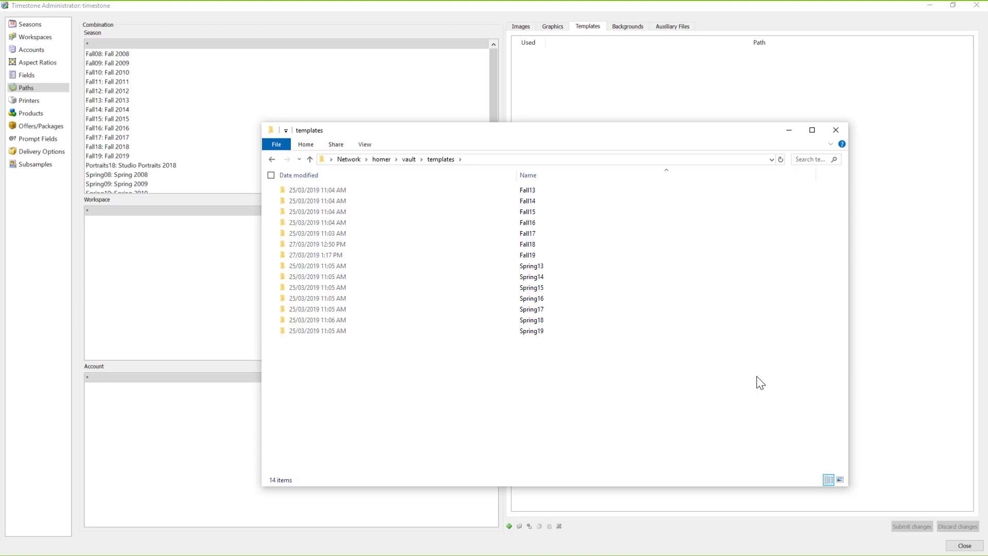
# Step: Move and narrow the File Explorer window, and copy the folder path \\homer\vault\templates
pyautogui.moveTo(666, 131); pyautogui.dragTo(449, 101)
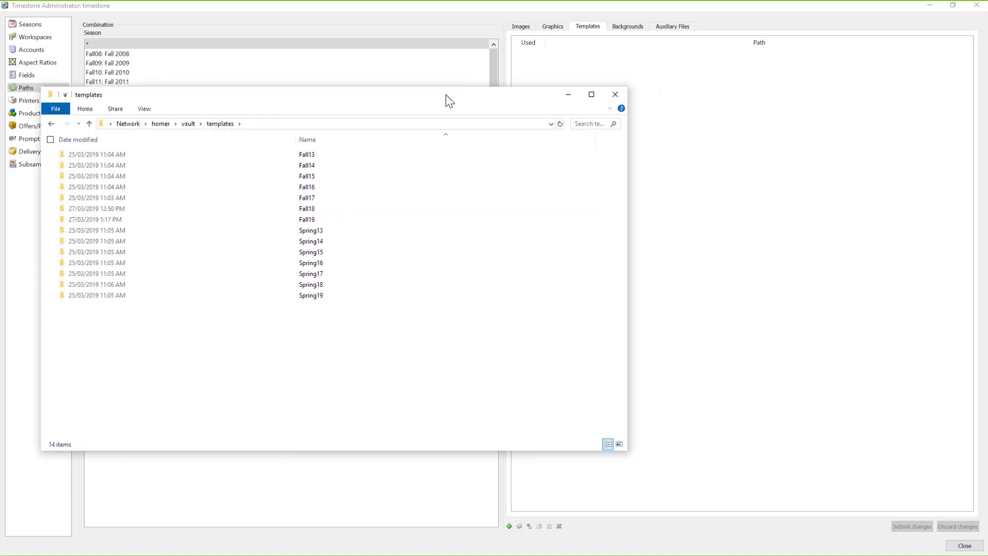
pyautogui.moveTo(628, 414); pyautogui.dragTo(470, 403)
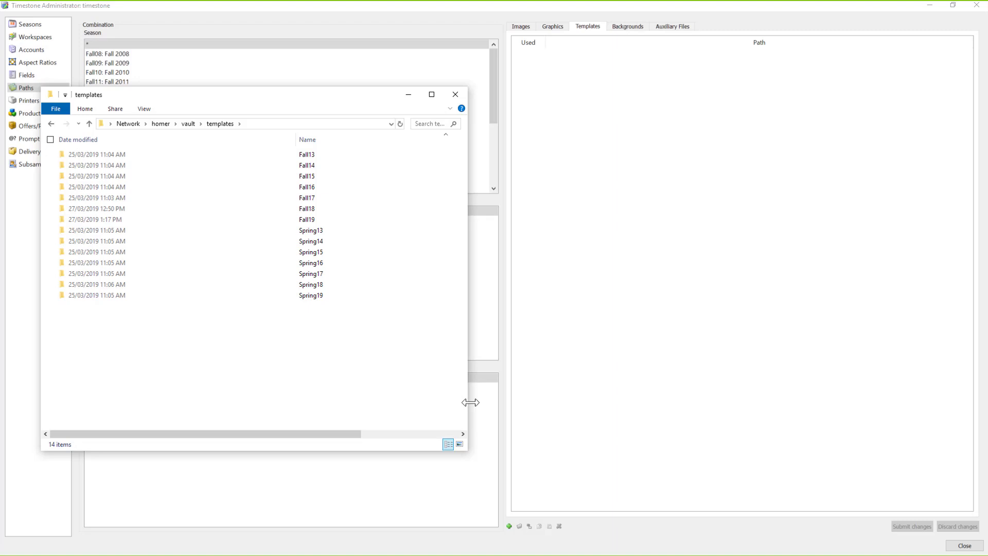
pyautogui.click(264, 125)
pyautogui.moveTo(264, 126); pyautogui.dragTo(107, 124)
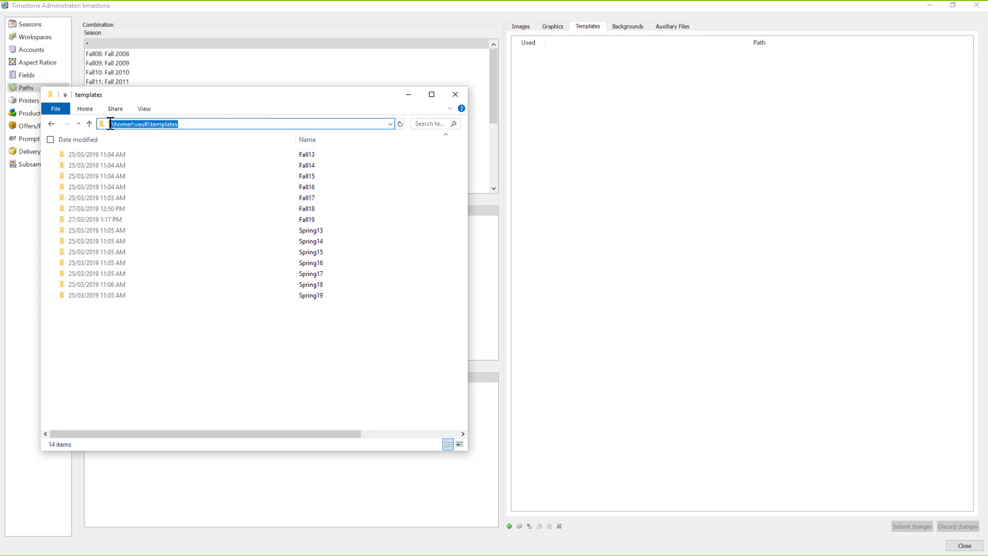
pyautogui.rightClick(152, 125)
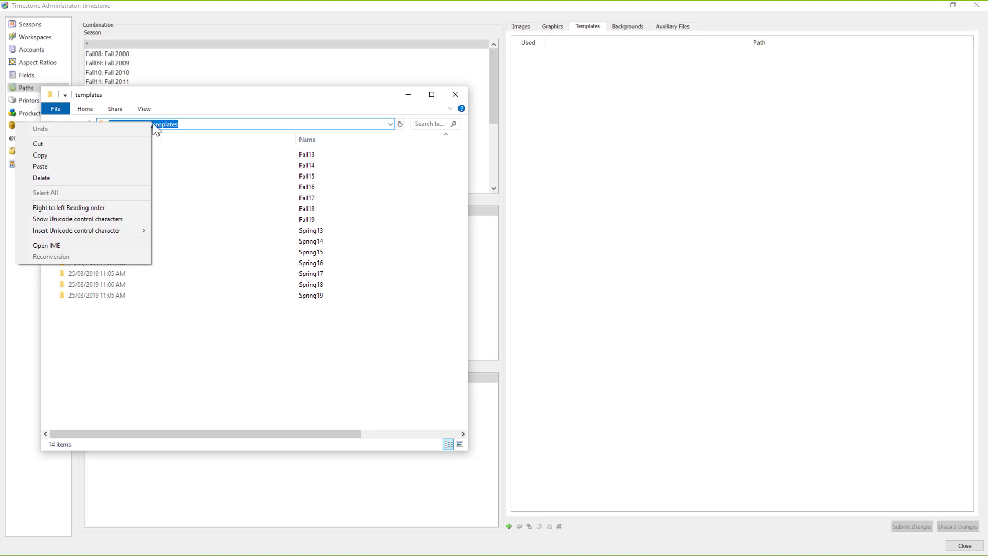
pyautogui.click(115, 156)
# Step: In Timestone Administrator, add the template path \\homer\vault\templates\CommonTemplates for all combinations and submit the changes
pyautogui.click(509, 525)
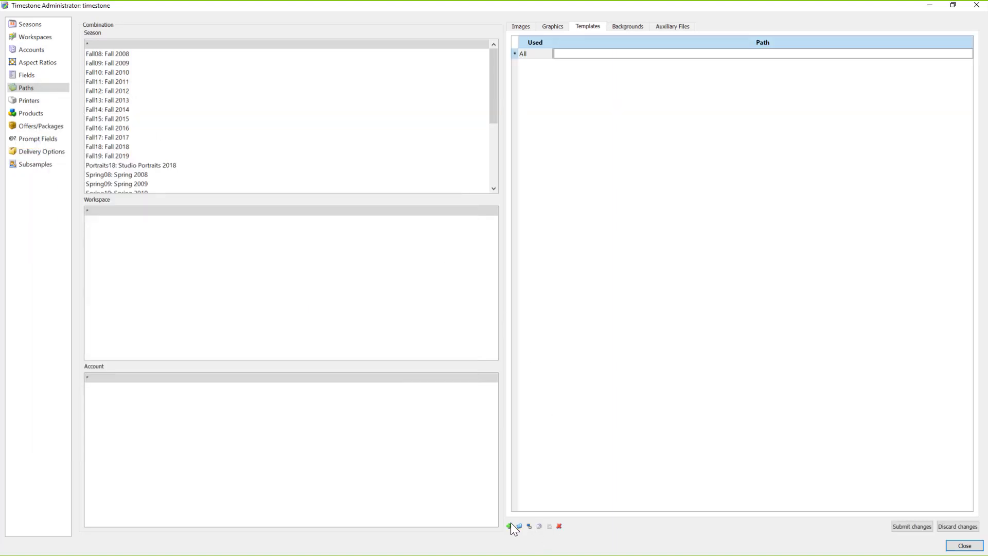
pyautogui.hotkey('ctrl', 'v')
pyautogui.write('\\CommonTempla')
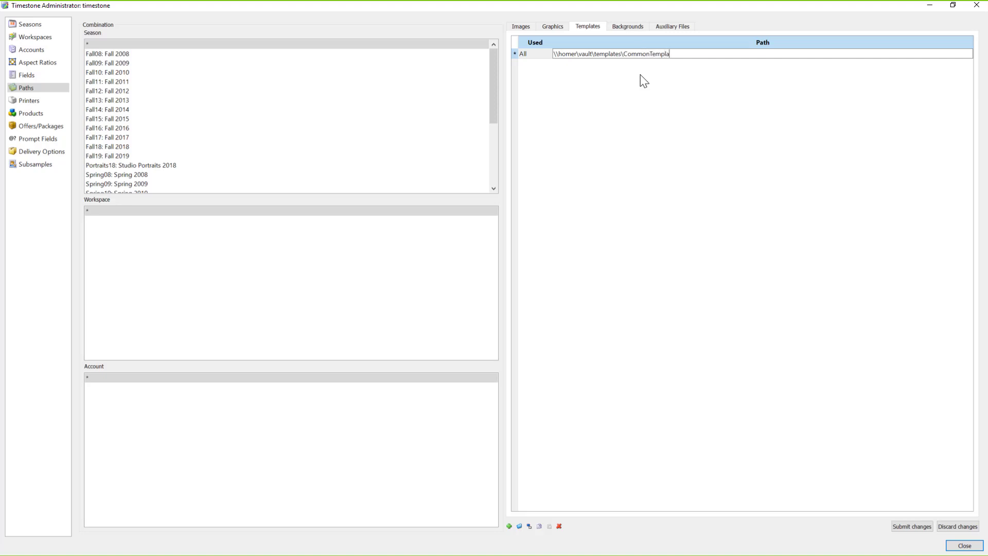
pyautogui.write('tes')
pyautogui.press('Return')
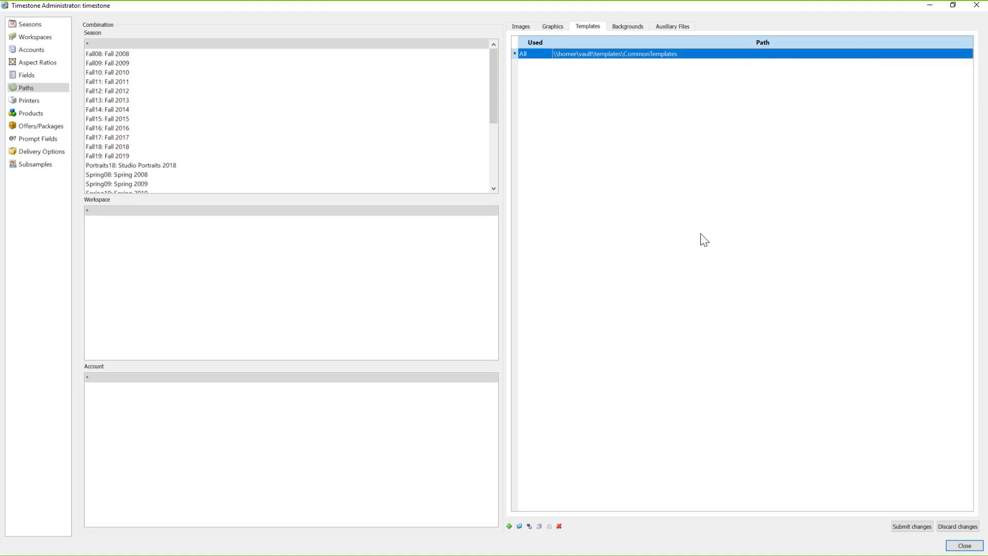
pyautogui.click(910, 527)
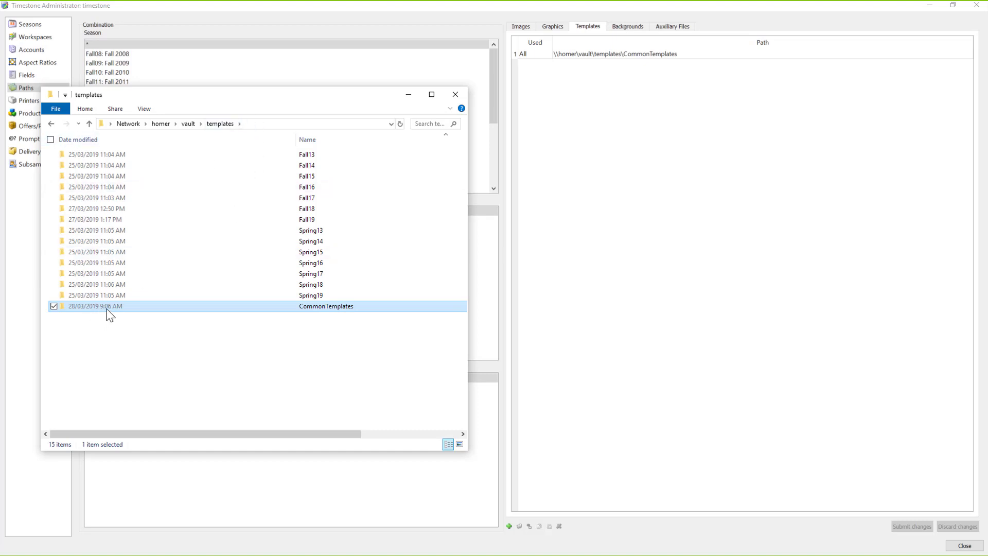
# Step: Open the CommonTemplates folder in File Explorer and review its contents and full path alongside the path settings
pyautogui.doubleClick(109, 308)
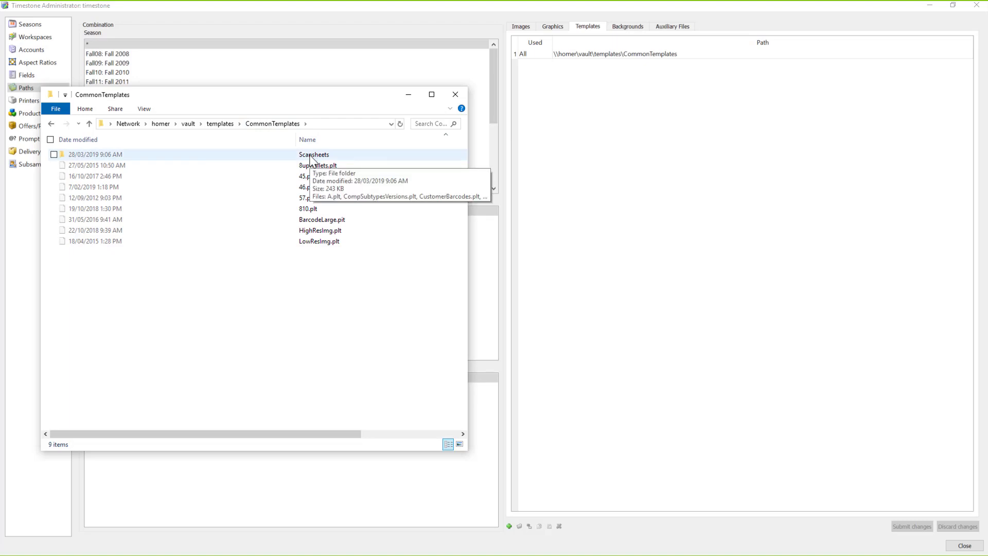
pyautogui.click(323, 125)
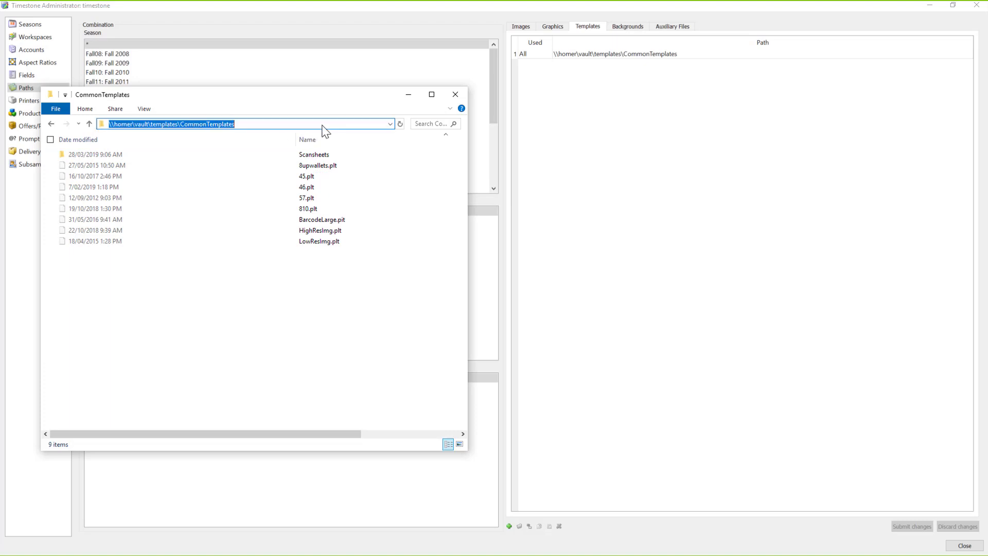
pyautogui.click(289, 126)
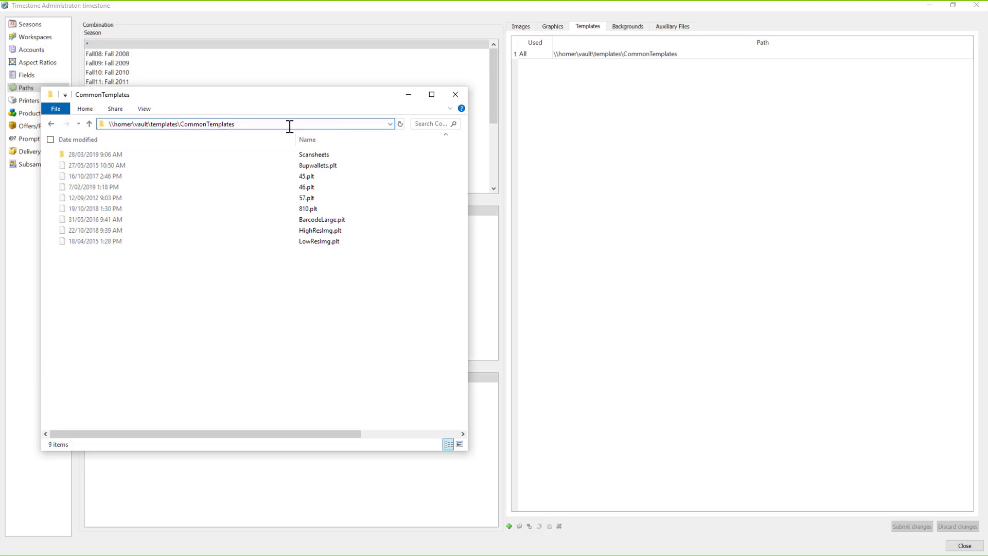
pyautogui.moveTo(296, 99); pyautogui.dragTo(534, 143)
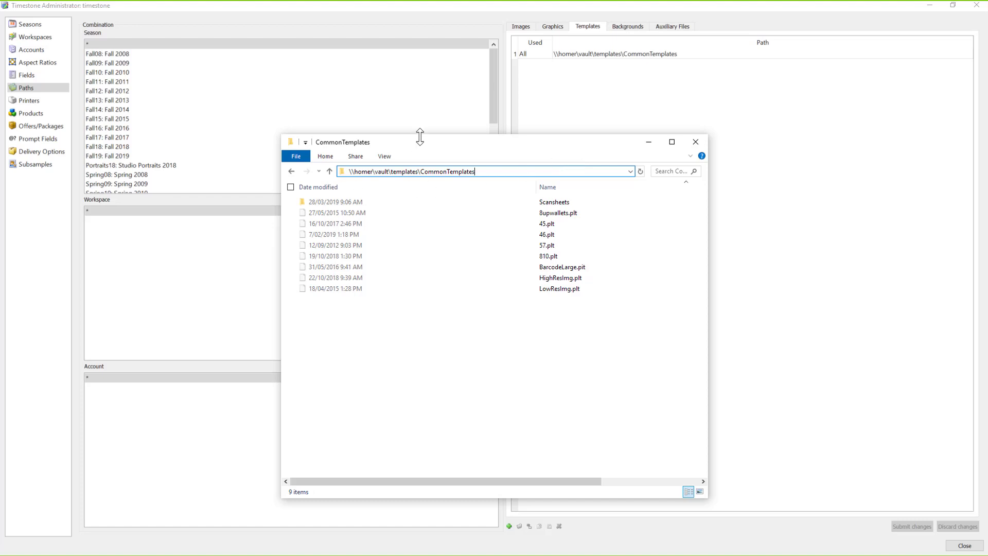
pyautogui.moveTo(423, 144); pyautogui.dragTo(198, 138)
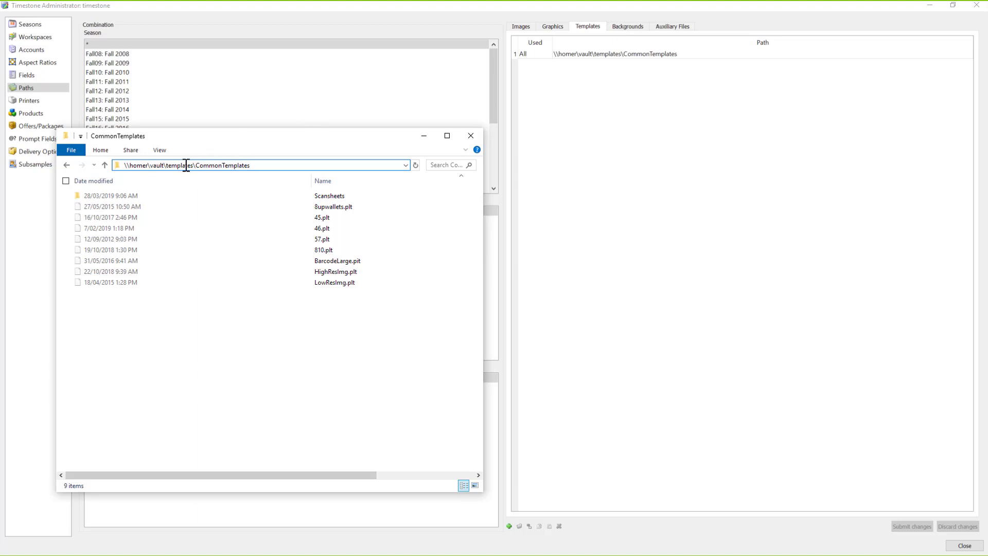
# Step: Browse from CommonTemplates to the JobSpecificTemplates folder inside the Fall19 templates folder
pyautogui.click(67, 166)
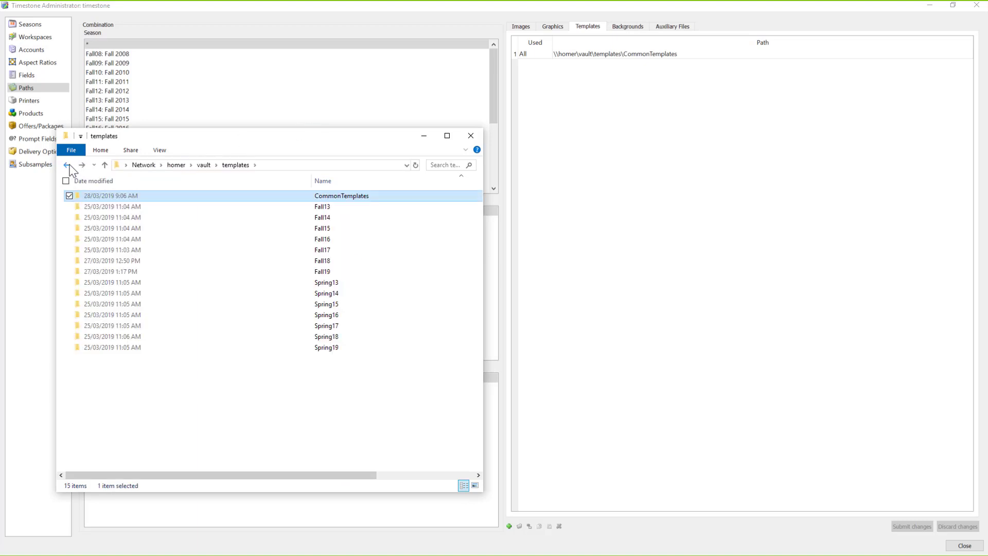
pyautogui.doubleClick(202, 275)
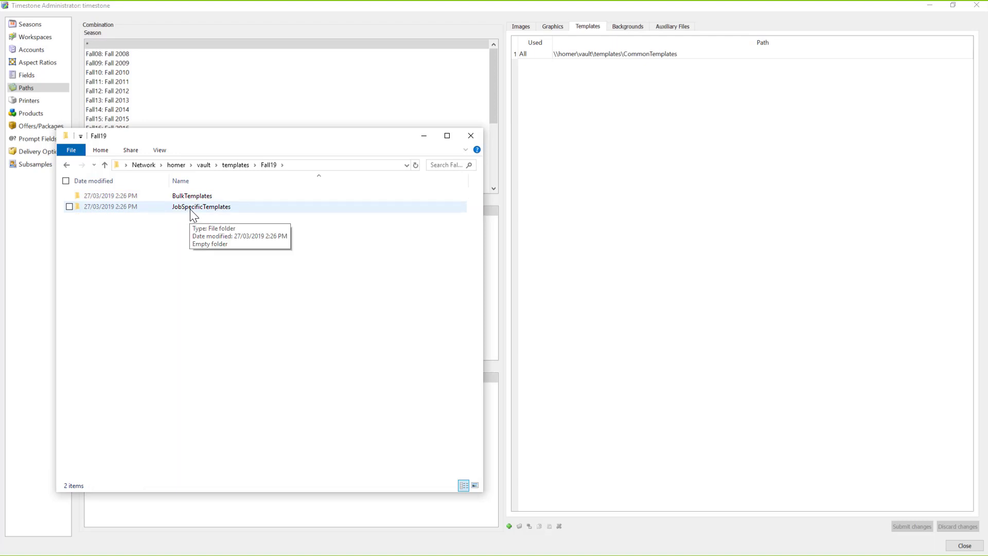
pyautogui.doubleClick(190, 209)
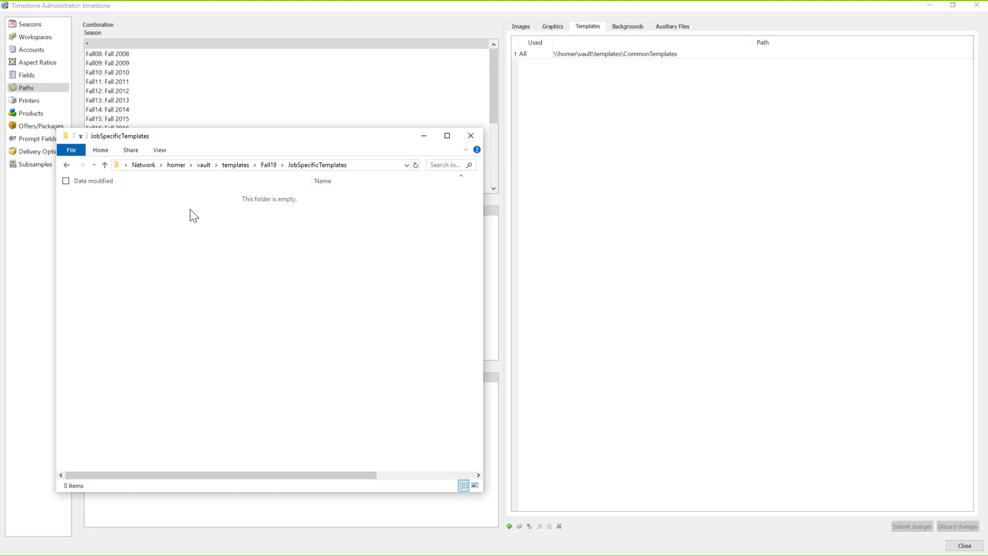
pyautogui.click(66, 164)
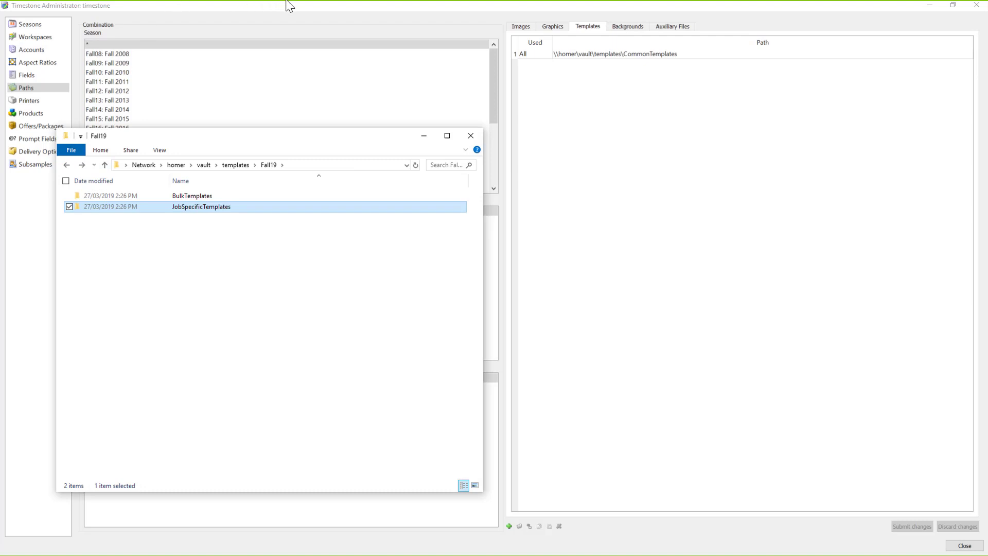
pyautogui.doubleClick(193, 209)
# Step: Copy the full network path of the Fall19 JobSpecificTemplates folder from File Explorer
pyautogui.click(368, 166)
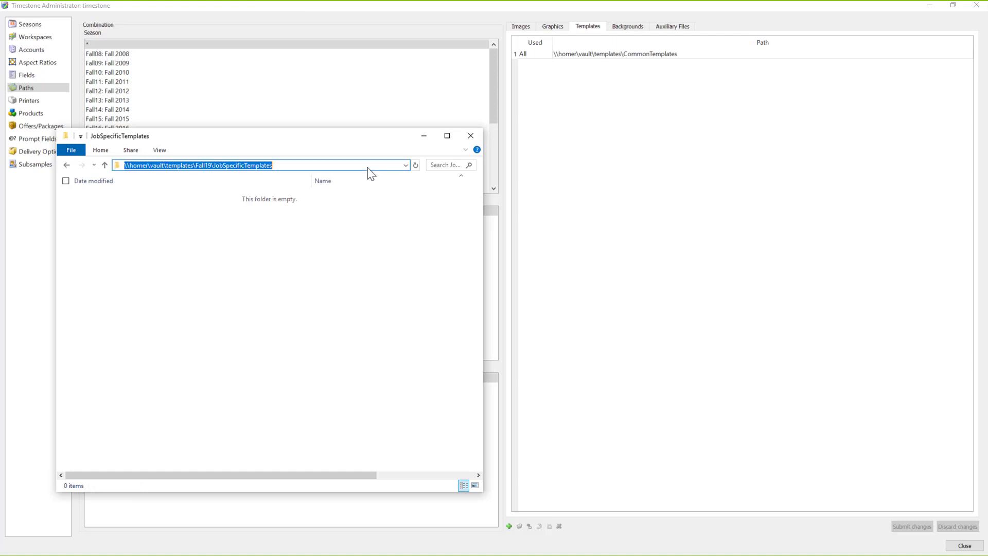
pyautogui.click(369, 168)
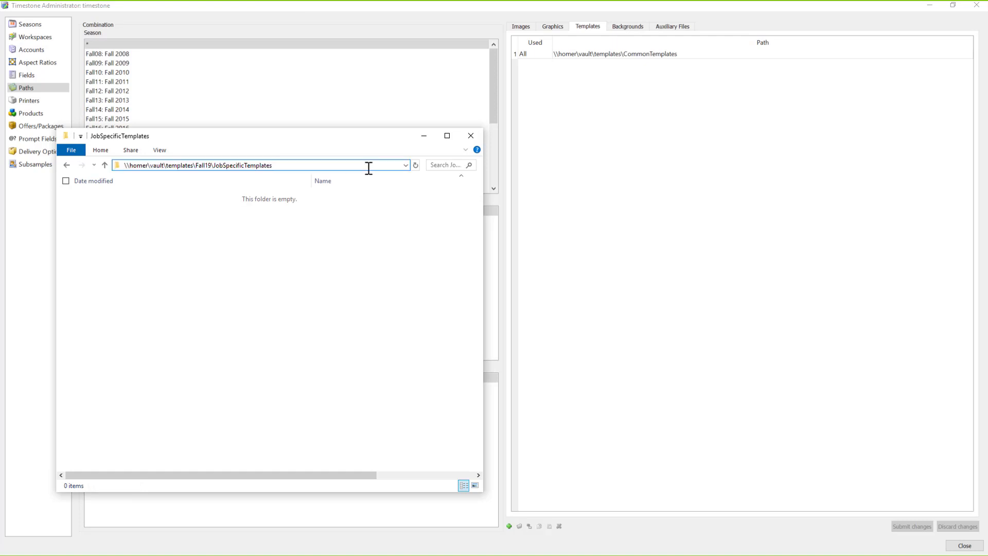
pyautogui.moveTo(369, 168); pyautogui.dragTo(129, 172)
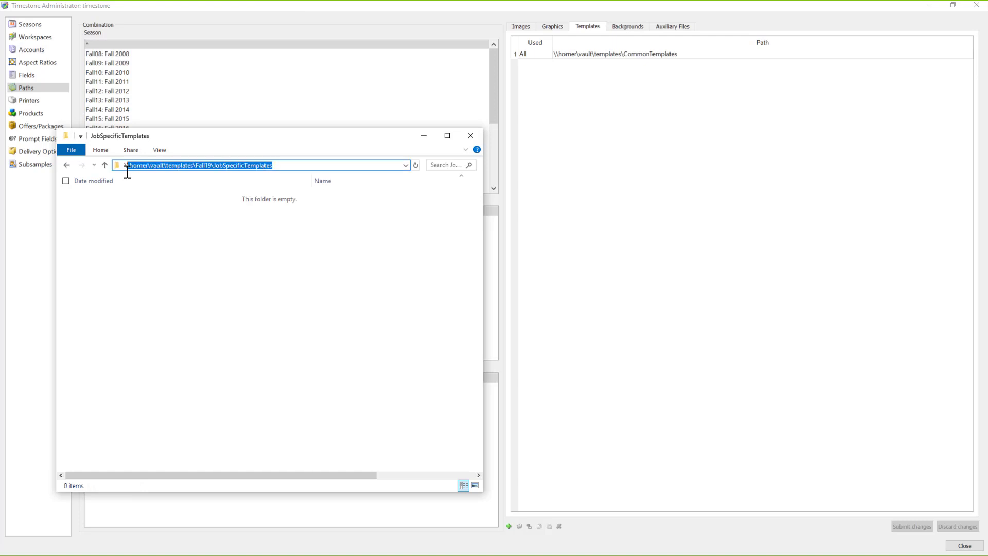
pyautogui.rightClick(193, 165)
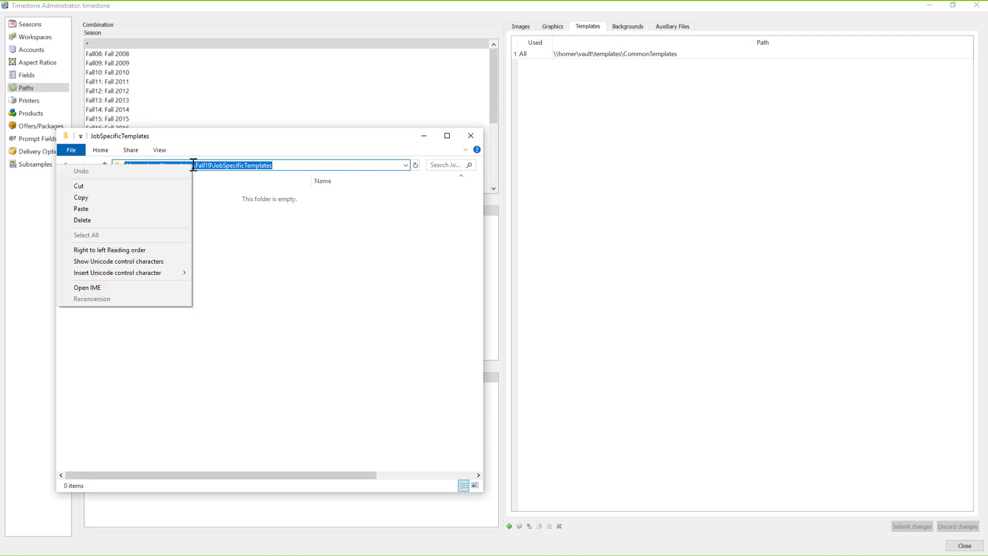
pyautogui.click(173, 198)
# Step: In Timestone Administrator, add a template path for all combinations using the copied \\homer\vault\templates\Fall19\JobSpecificTemplates path
pyautogui.click(645, 283)
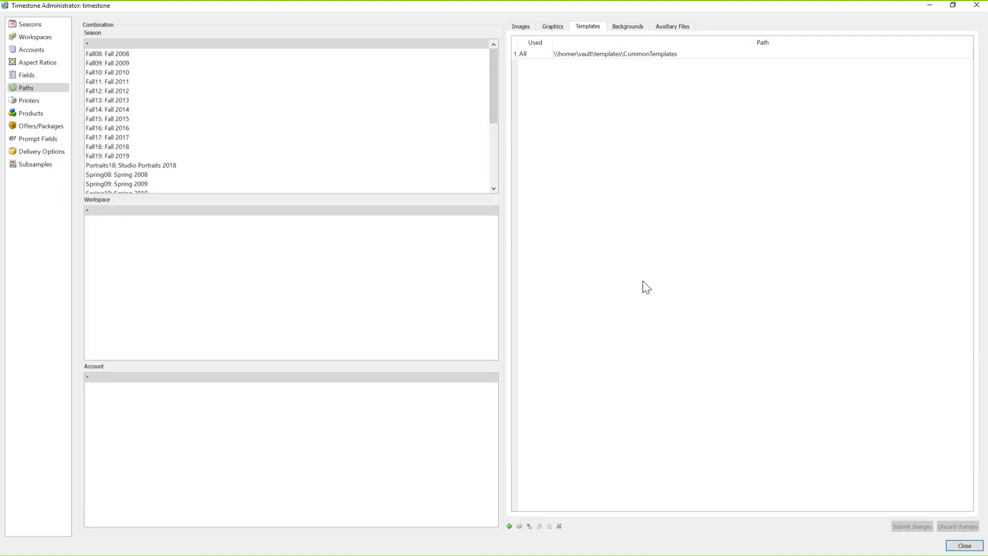
pyautogui.click(510, 525)
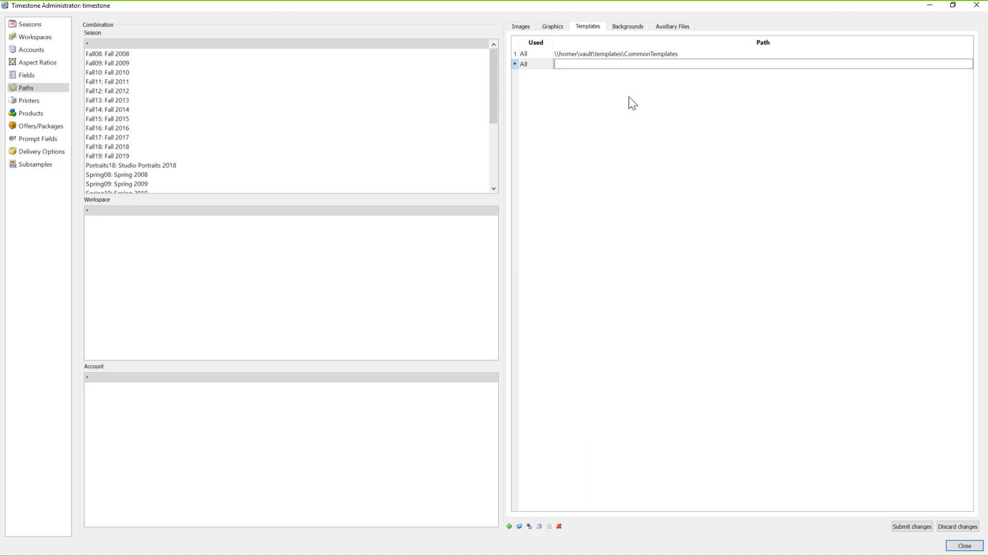
pyautogui.hotkey('ctrl', 'v')
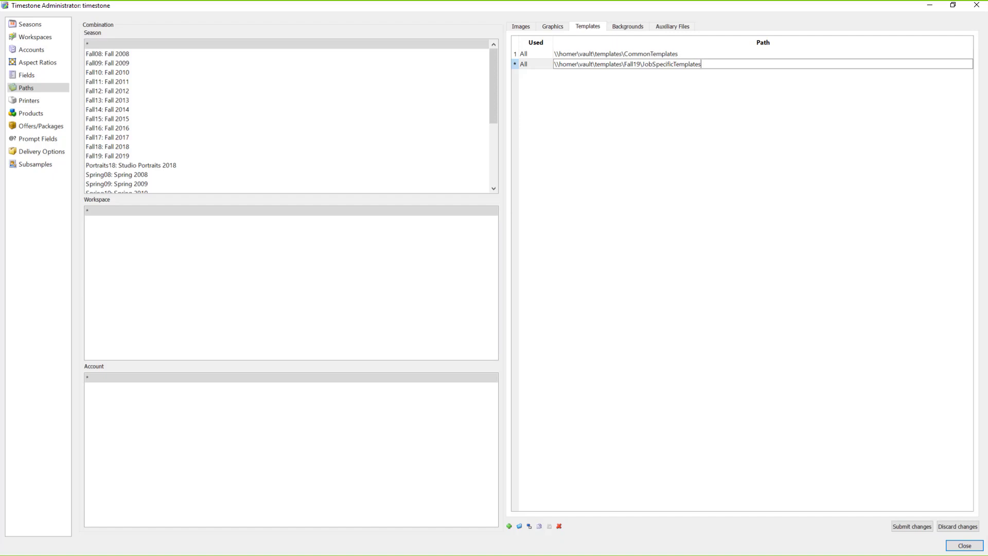
pyautogui.hotkey('alt', 'Tab')
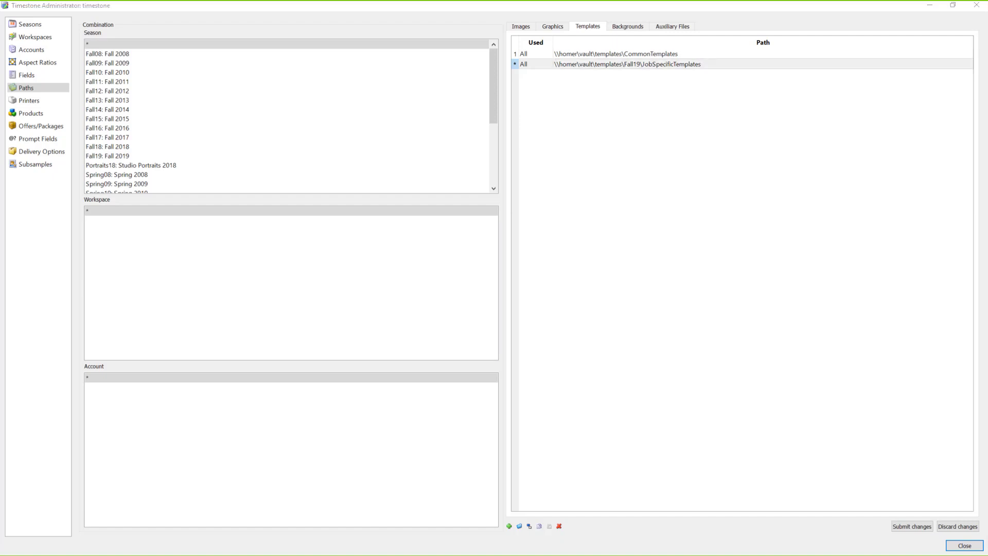
# Step: Change the new path to \\homer\vault\templates\@<seasoncode>\JobSpecificTemplates\@+ and submit the changes
pyautogui.click(634, 68)
pyautogui.click(632, 64)
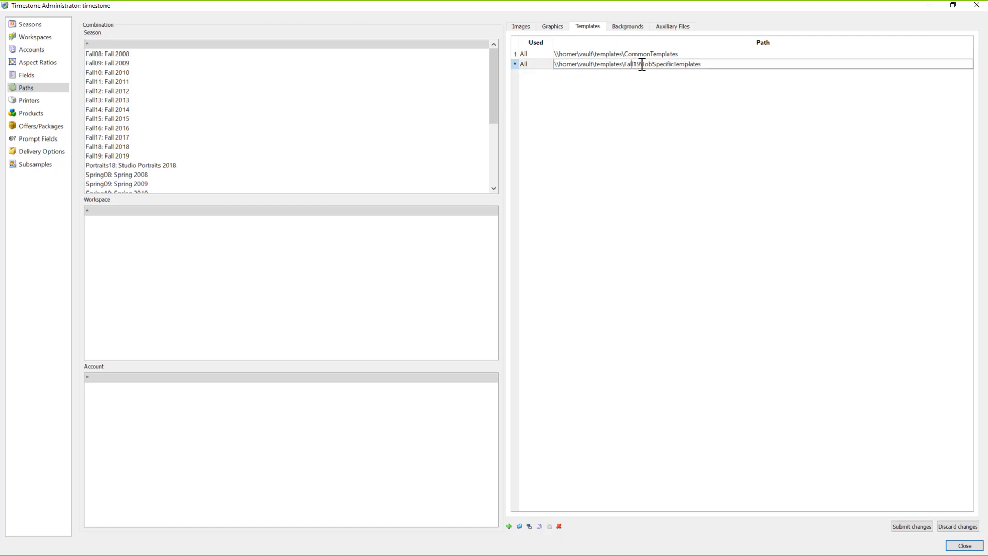
pyautogui.press('BackSpace')
pyautogui.press('BackSpace')
pyautogui.press('BackSpace')
pyautogui.press('BackSpace')
pyautogui.press('BackSpace')
pyautogui.press('BackSpace')
pyautogui.press('BackSpace')
pyautogui.write('\\')
pyautogui.write('@<seasoncode>')
pyautogui.write('@+')
pyautogui.press('Return')
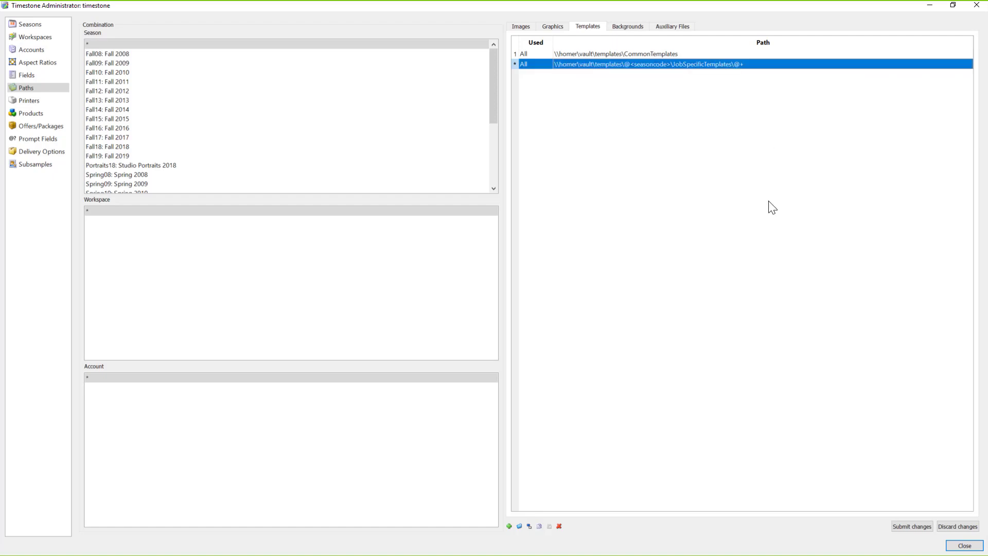
pyautogui.click(912, 529)
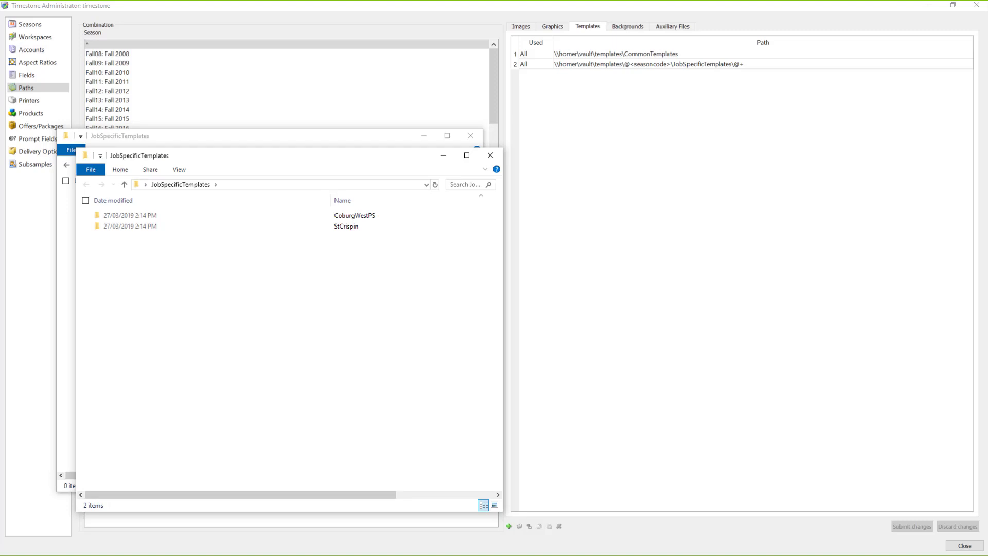
# Step: Copy the CoburgWestPS and StCrispin folders into the Fall19 JobSpecificTemplates folder and narrow its date column
pyautogui.hotkey('ctrl', 'a')
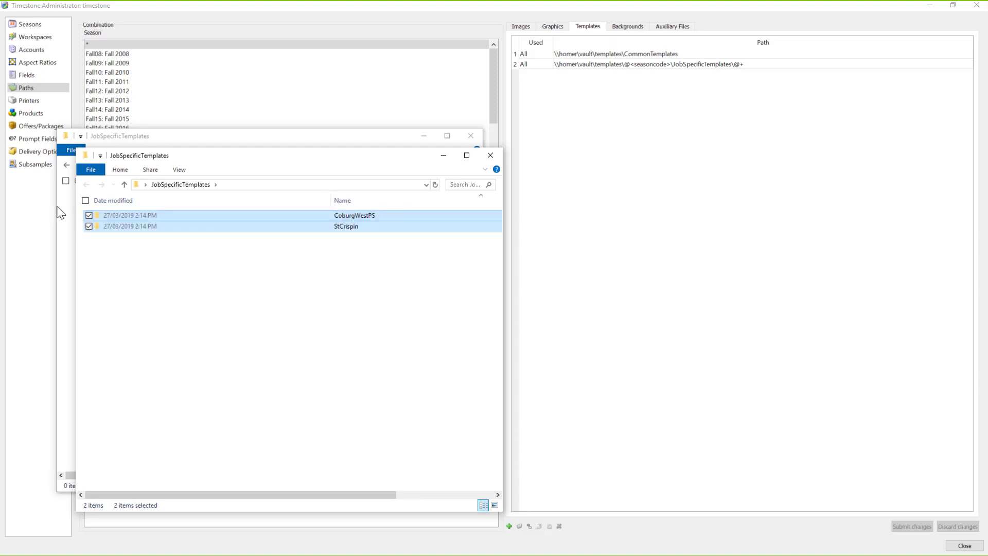
pyautogui.click(446, 154)
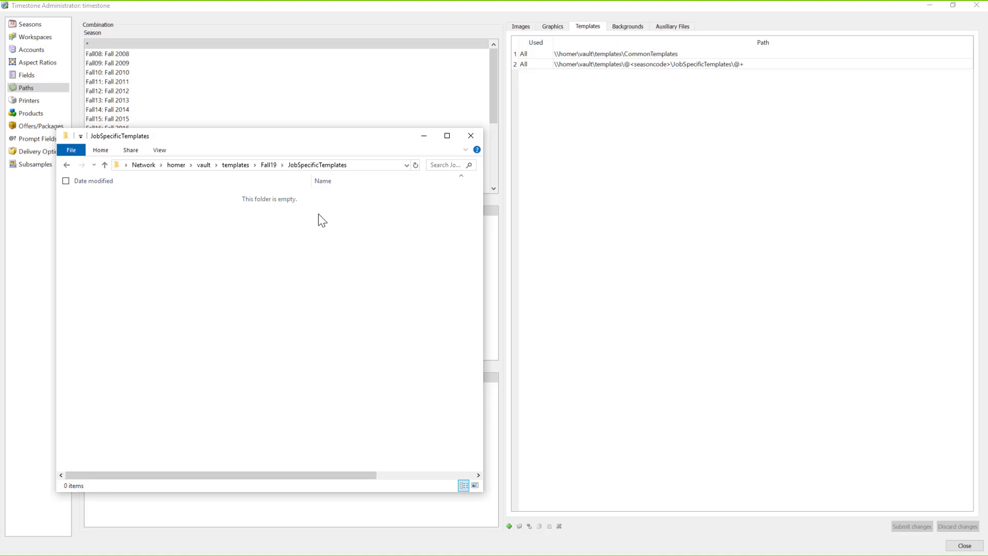
pyautogui.hotkey('ctrl', 'v')
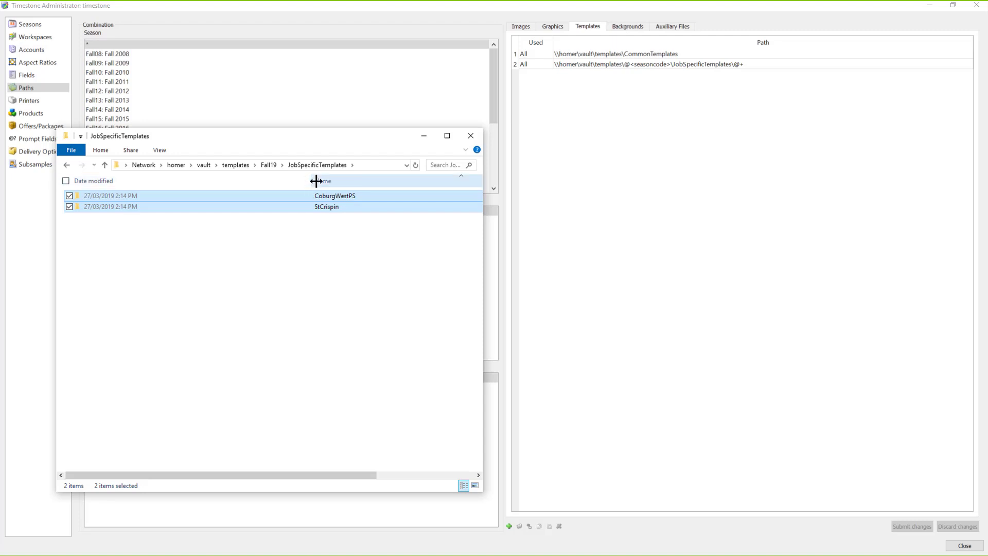
pyautogui.moveTo(314, 181); pyautogui.dragTo(226, 181)
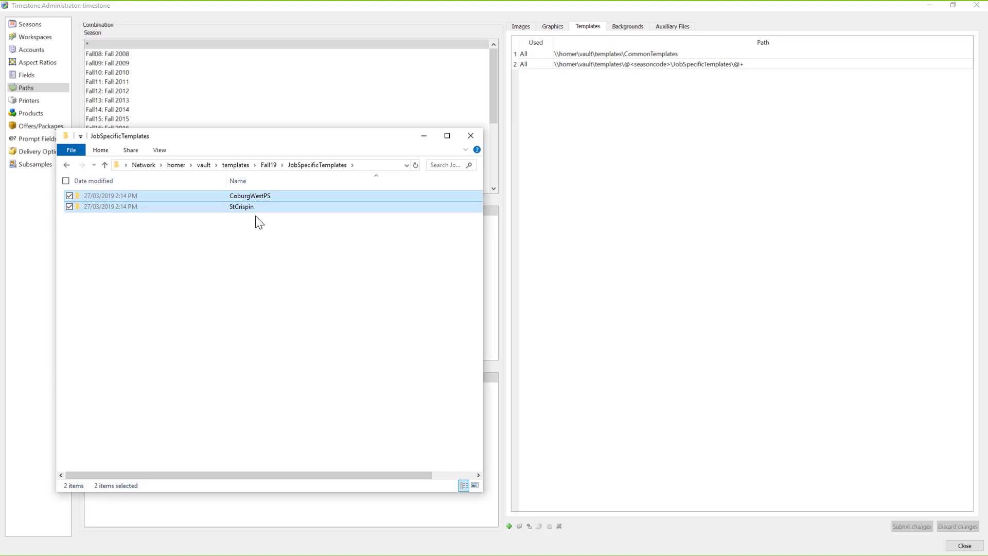
# Step: Examine the template files inside the StCrispin and CoburgWestPS job folders
pyautogui.click(258, 202)
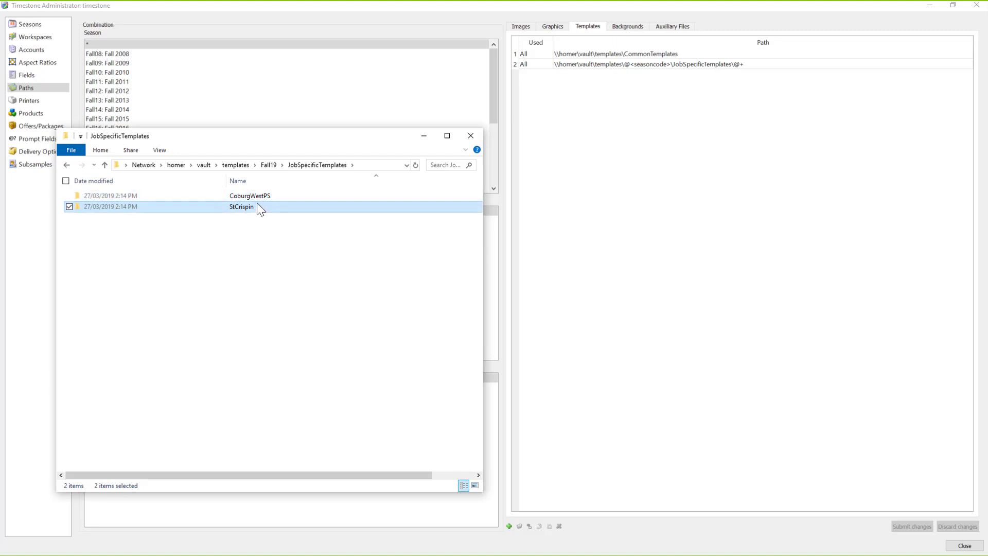
pyautogui.doubleClick(258, 203)
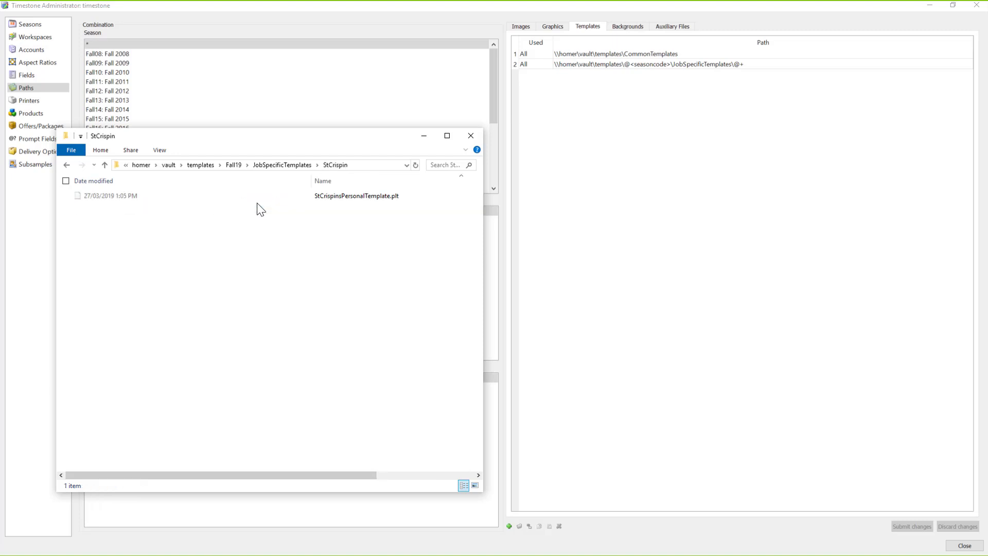
pyautogui.click(67, 165)
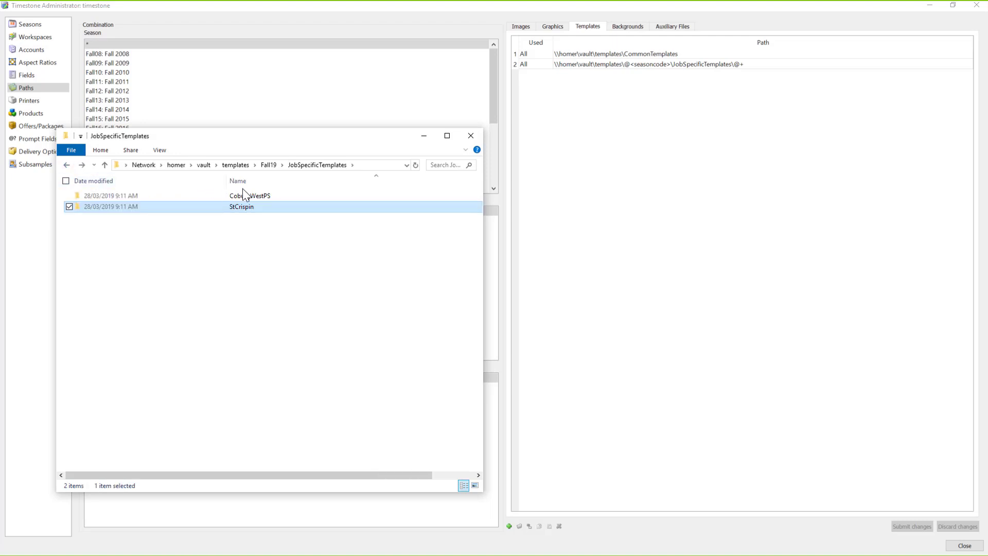
pyautogui.doubleClick(243, 195)
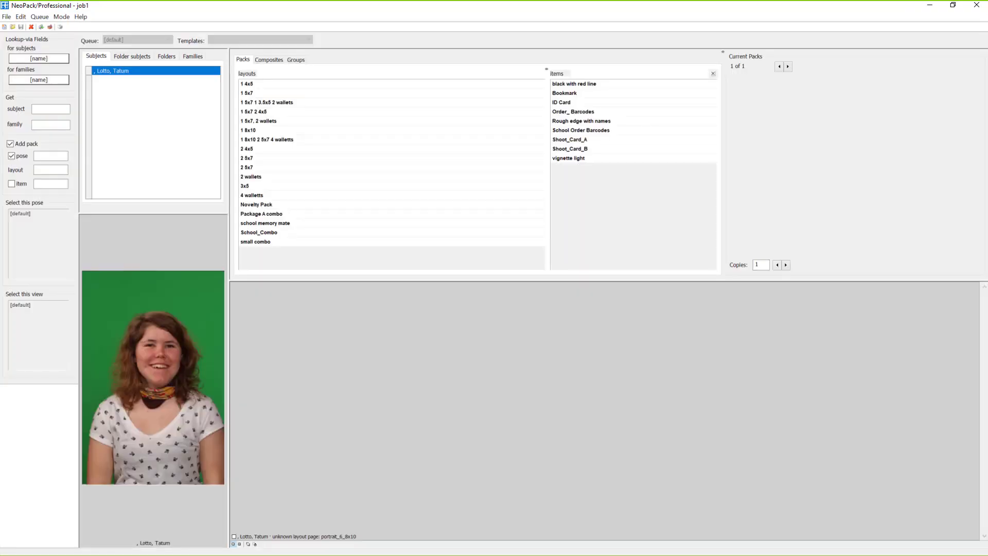
# Step: Close the NeoPack session for job1 and reopen NeoPack connected to the timestone database
pyautogui.click(979, 6)
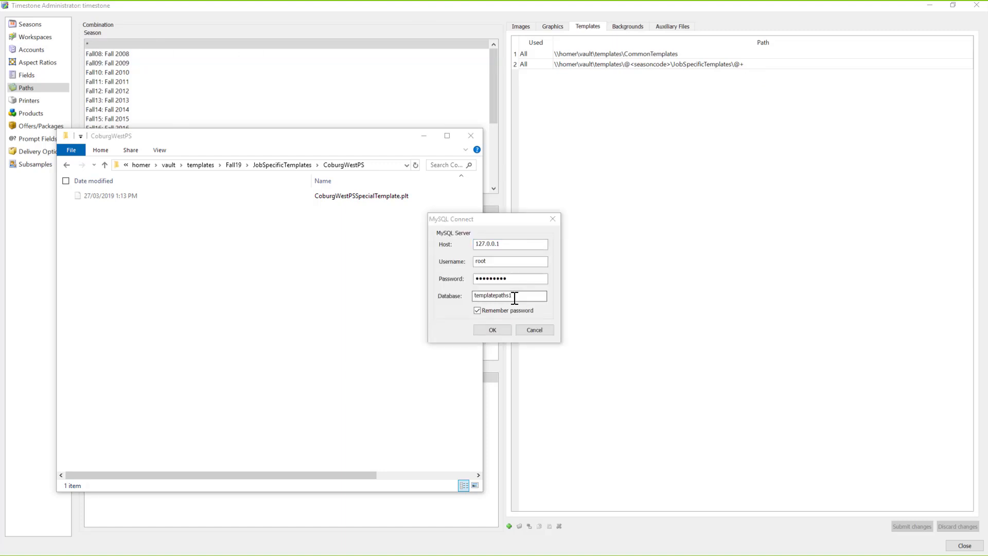
pyautogui.moveTo(514, 296); pyautogui.dragTo(406, 298)
pyautogui.write('timestone')
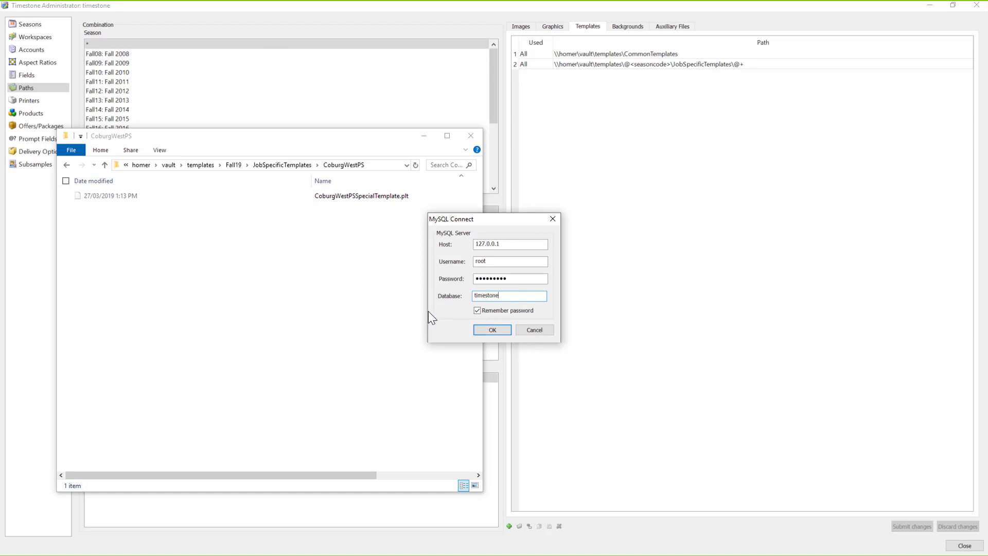
pyautogui.click(493, 330)
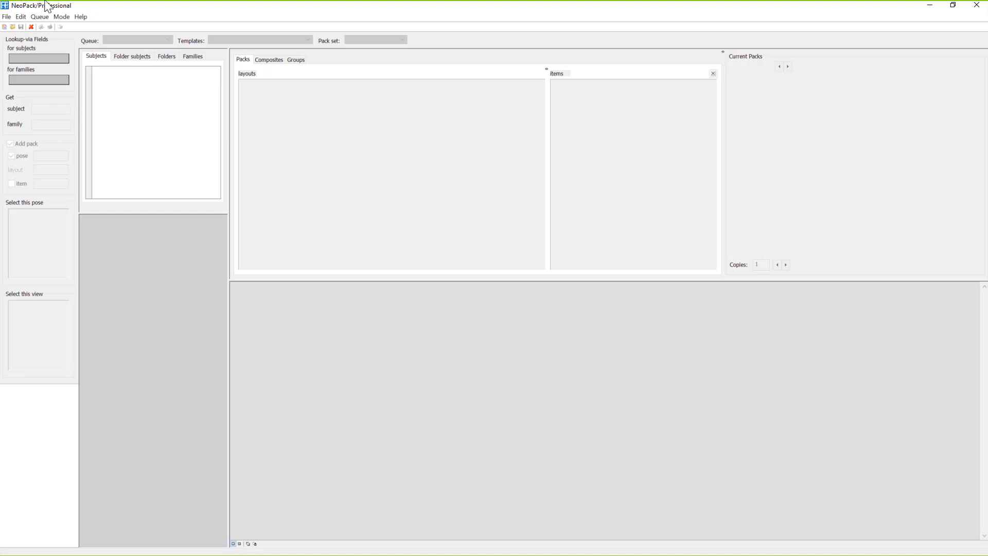
# Step: Find and open the StCrispin job in NeoPack
pyautogui.click(12, 27)
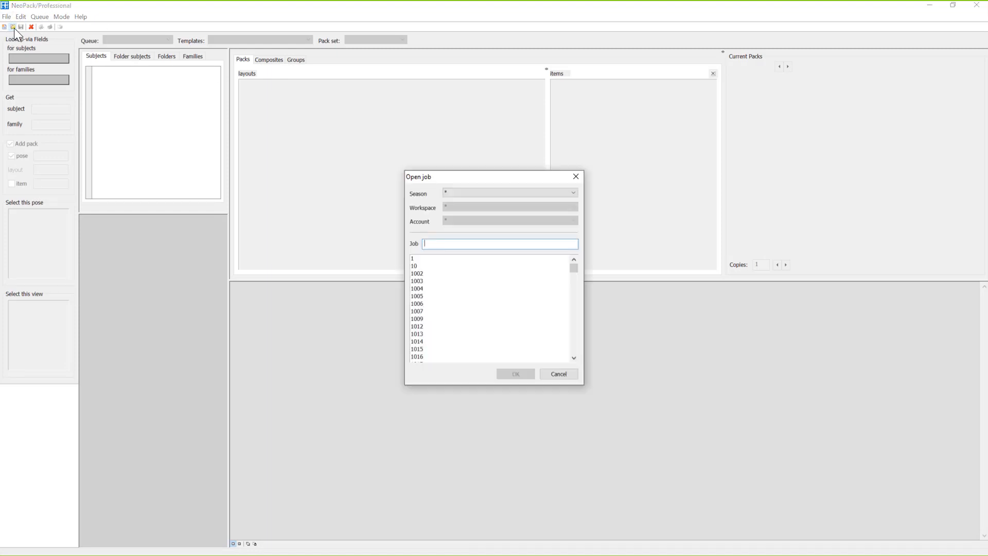
pyautogui.write('st')
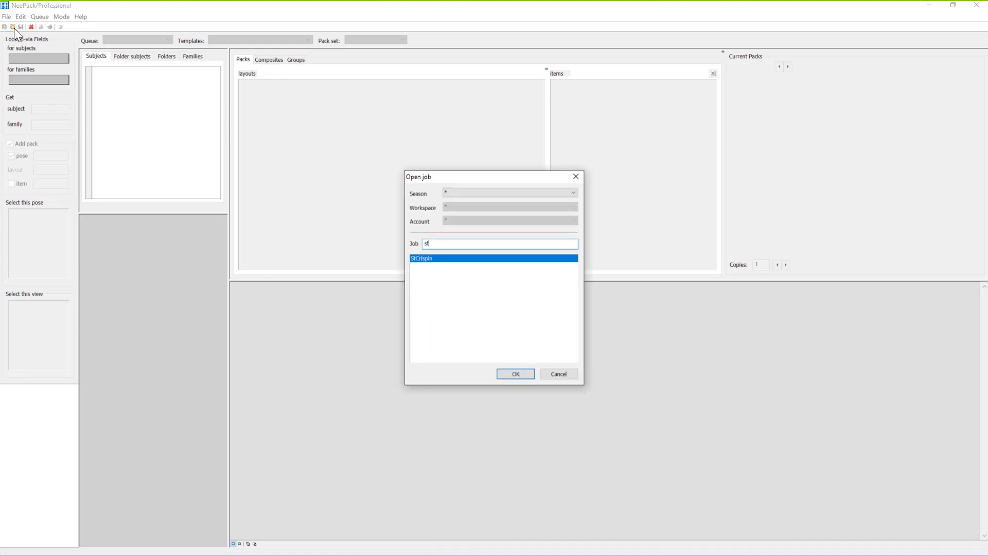
pyautogui.click(512, 371)
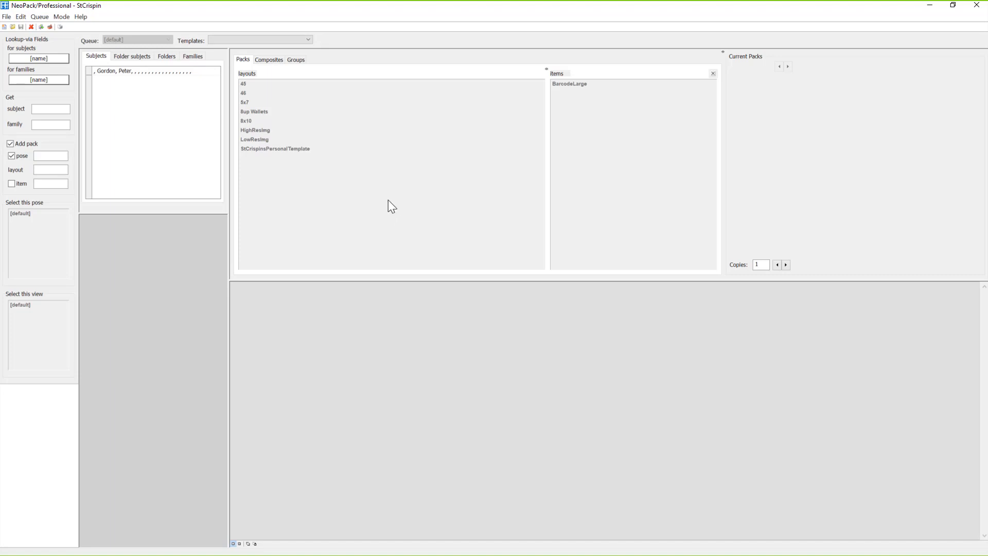
# Step: Review the StCrispin job's template report, first showing folders only and then the full template list, and close the report
pyautogui.click(81, 17)
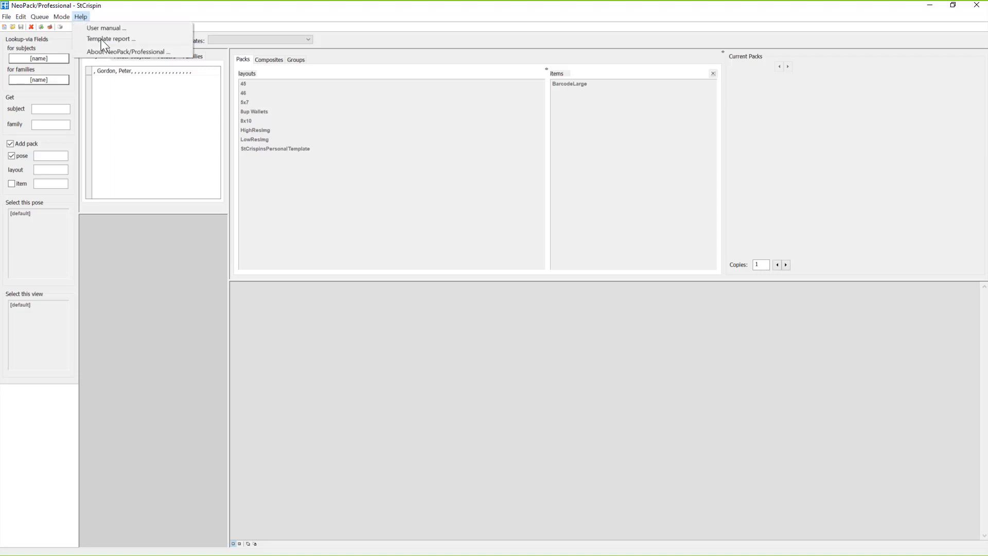
pyautogui.click(101, 40)
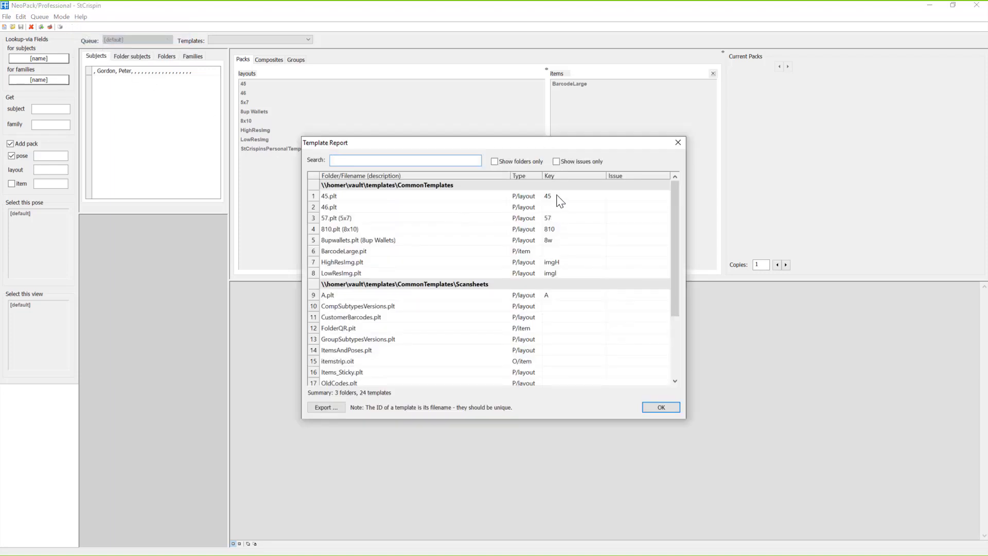
pyautogui.click(527, 164)
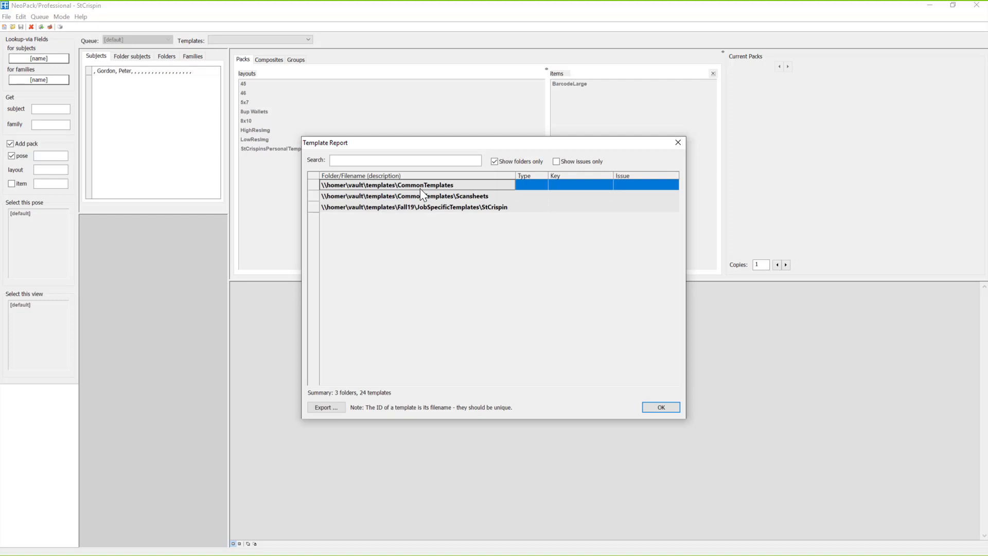
pyautogui.click(456, 208)
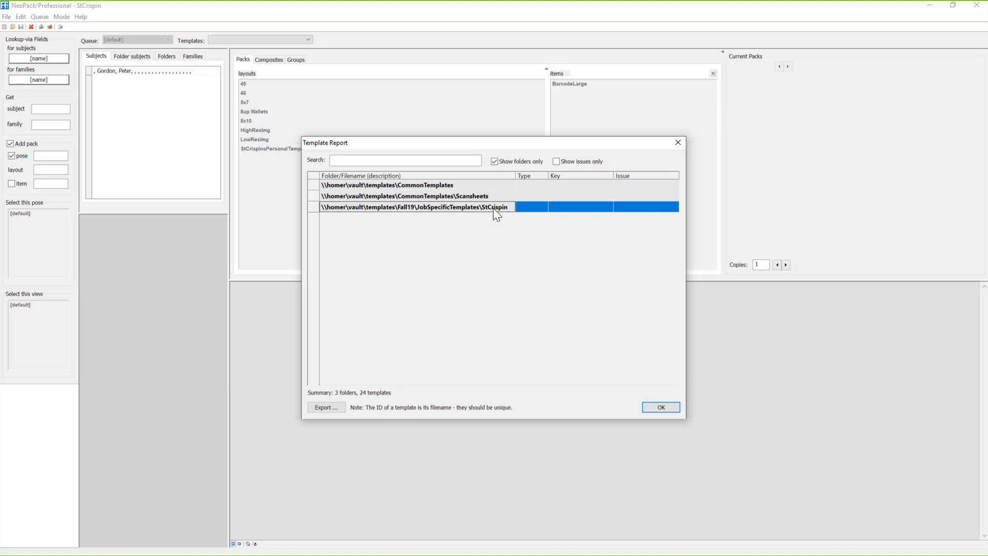
pyautogui.click(507, 160)
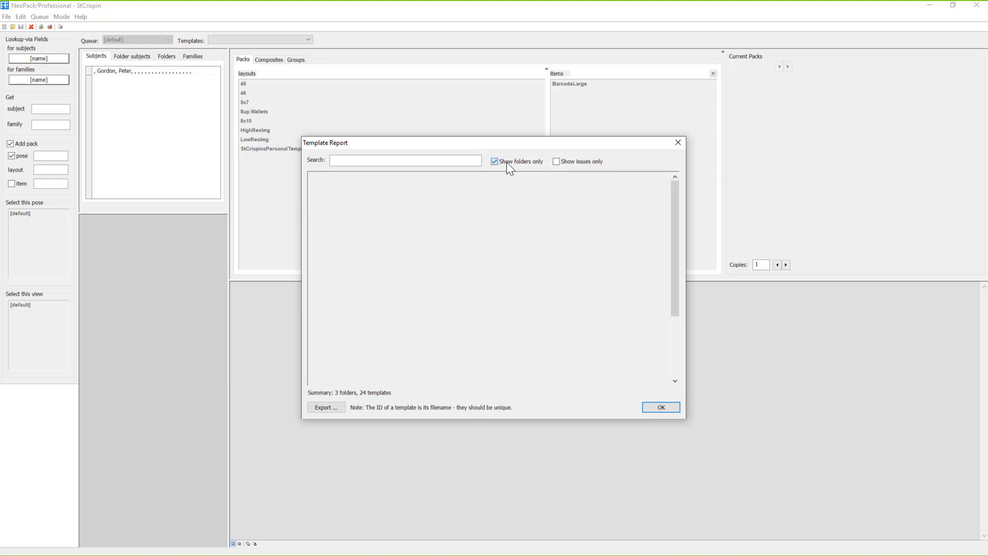
pyautogui.scroll(-3, 565, 326)
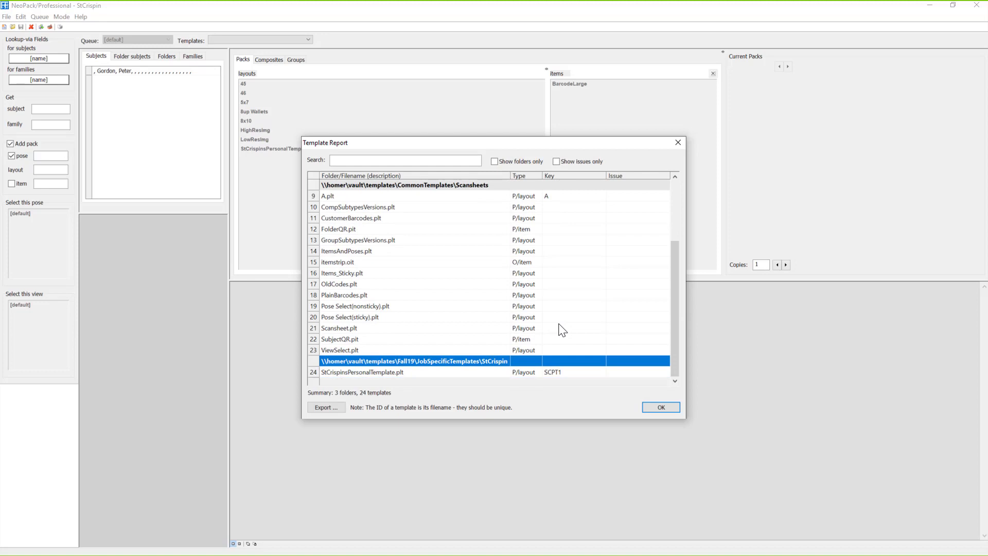
pyautogui.scroll(3, 562, 330)
pyautogui.click(661, 407)
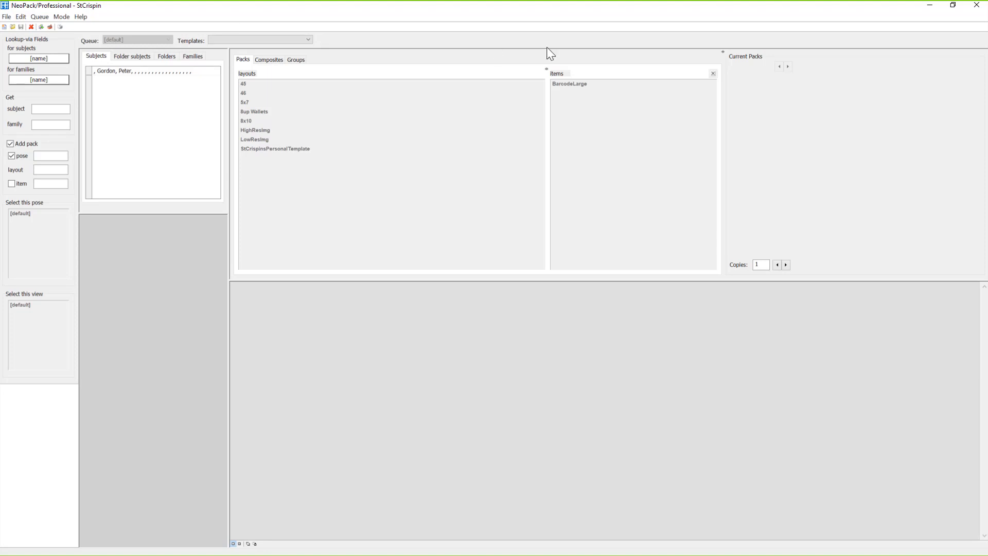
# Step: Search the job list for "cobur" and open the CoburgWestPS job
pyautogui.click(12, 27)
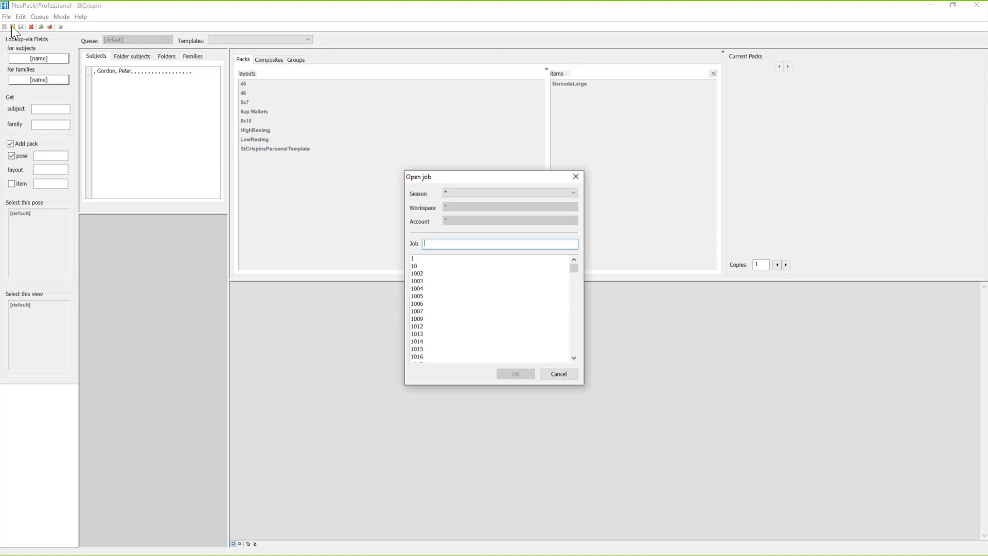
pyautogui.write('cobur')
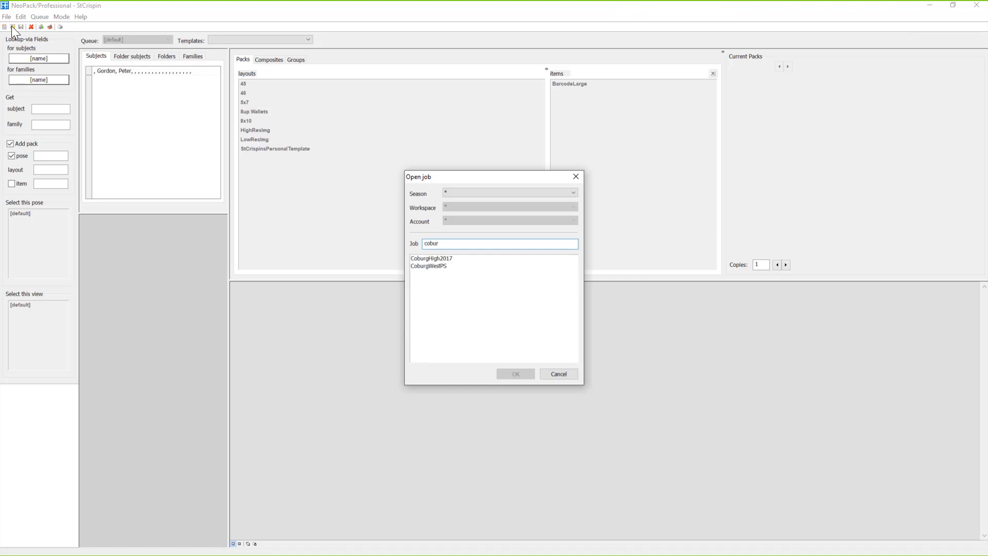
pyautogui.doubleClick(444, 267)
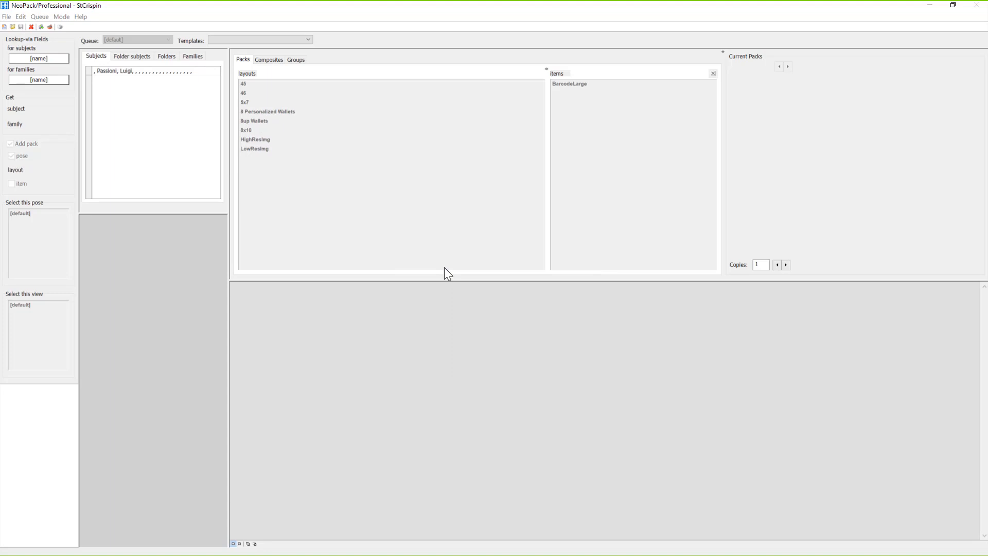
# Step: Review the CoburgWestPS job's template report with folders only and in full, search it for "cobu", and close the report
pyautogui.click(83, 18)
pyautogui.click(96, 39)
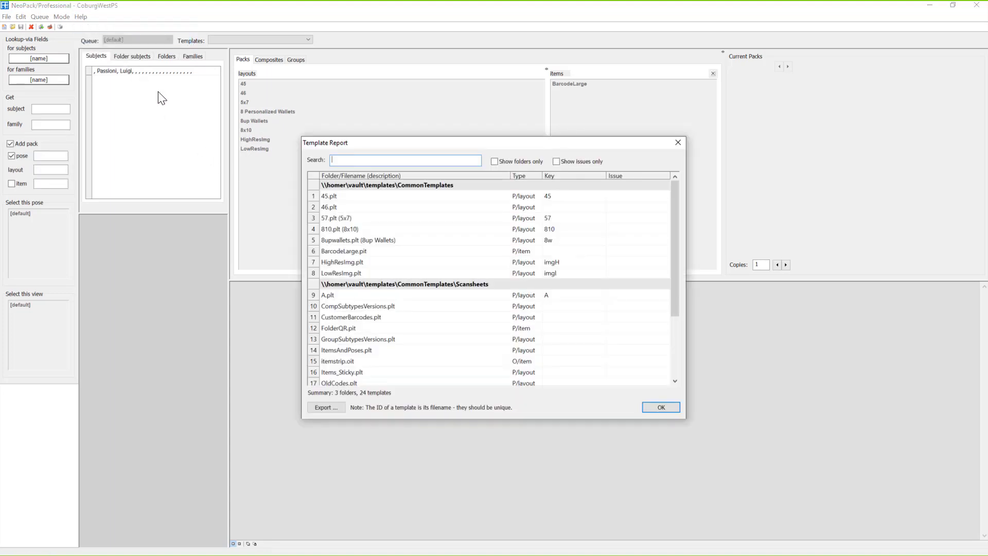
pyautogui.click(518, 161)
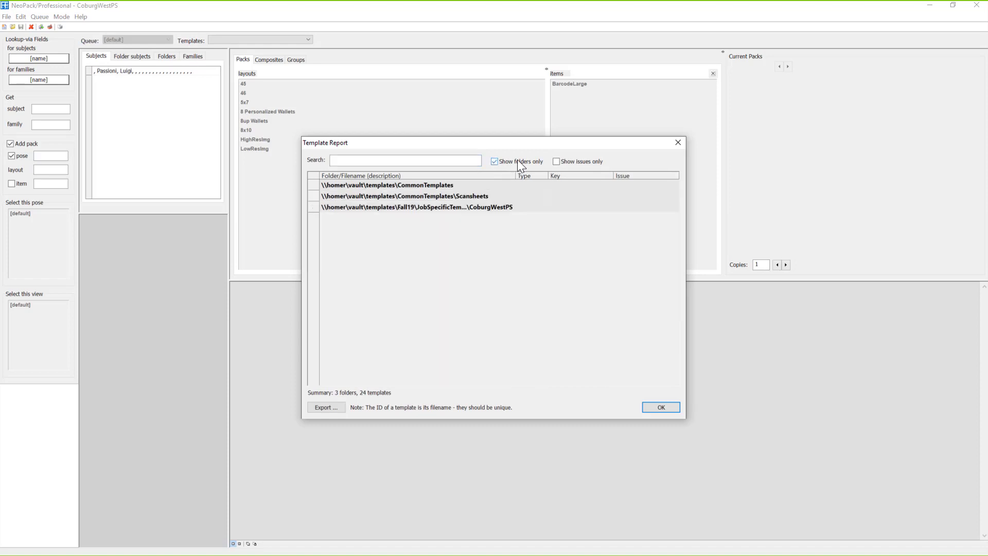
pyautogui.click(478, 208)
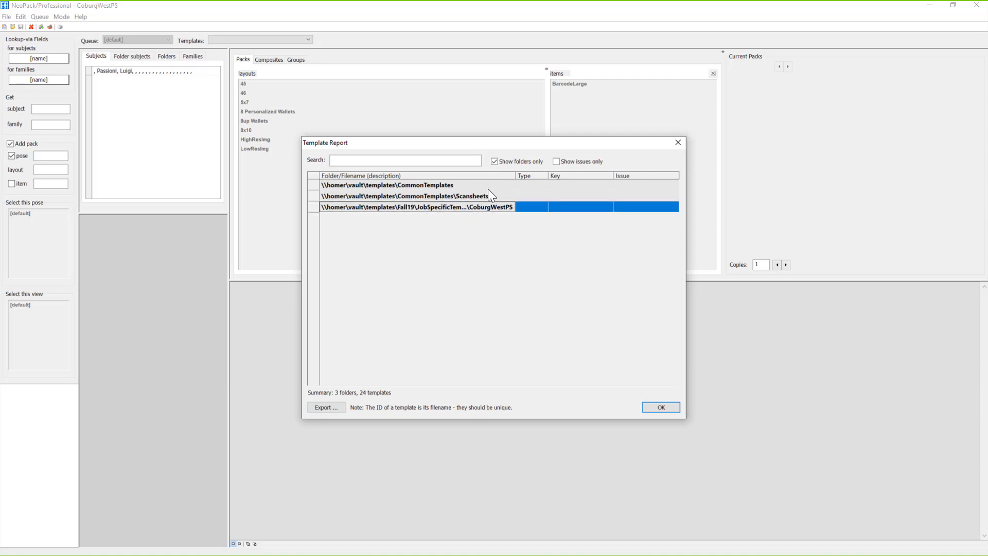
pyautogui.click(495, 162)
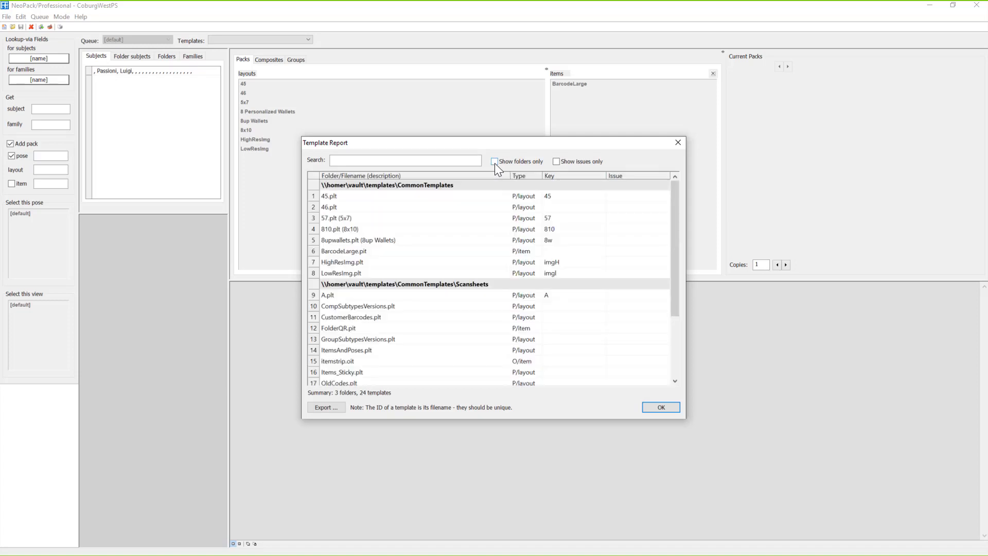
pyautogui.click(390, 160)
pyautogui.write('cobu')
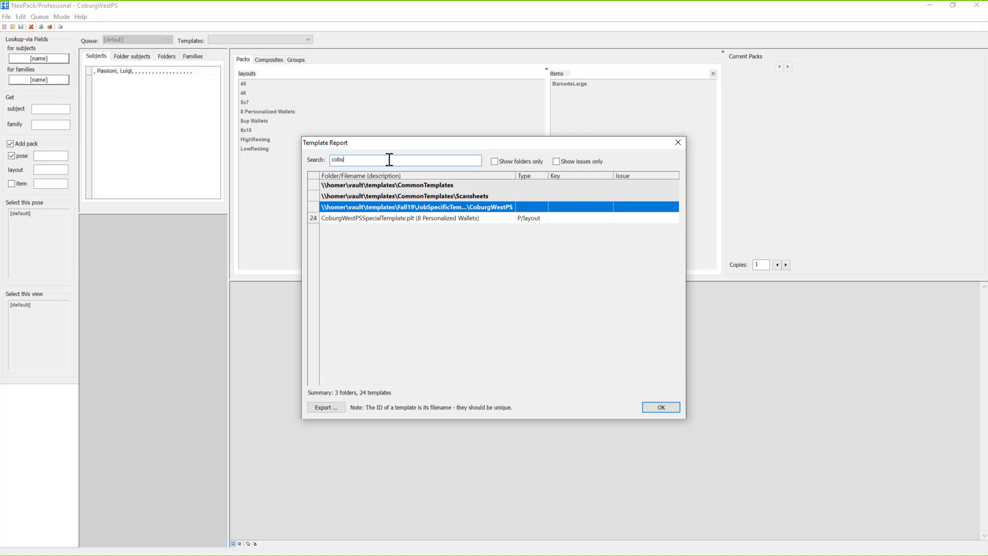
pyautogui.click(677, 409)
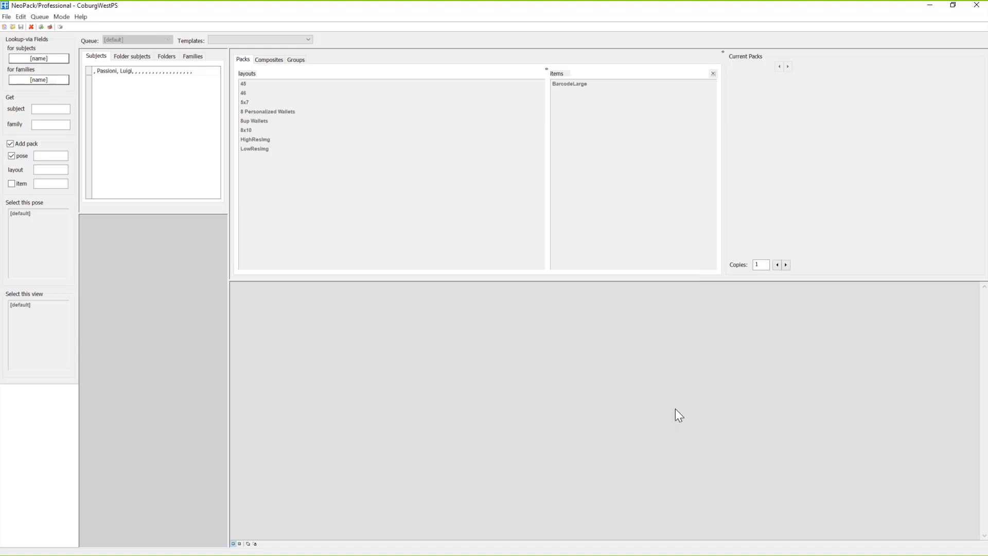
pyautogui.click(930, 7)
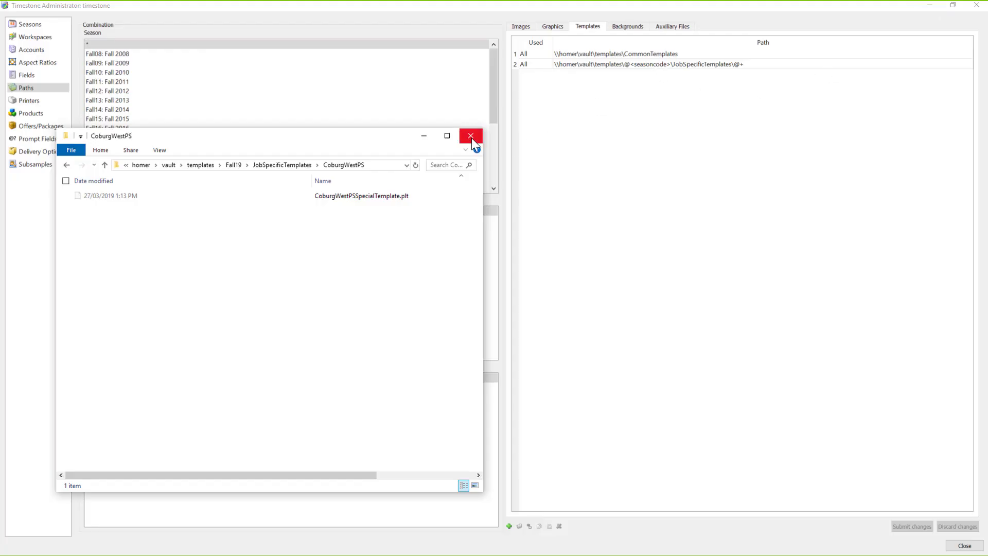
pyautogui.click(484, 180)
pyautogui.click(509, 526)
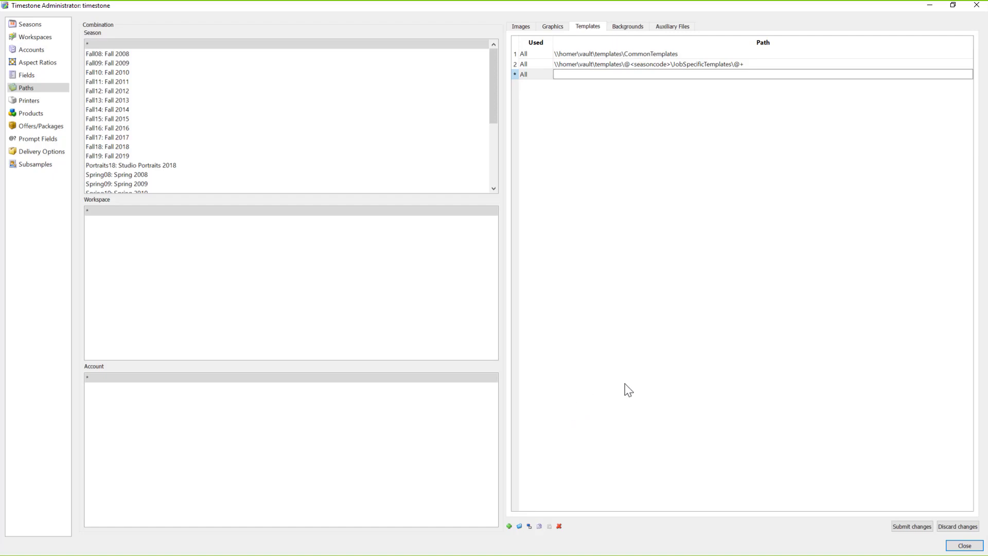
pyautogui.write('\\homer\\vault\\t\templates\\@seasoncode')
# Step: Copy all the template files from the Fall19SeasonTemplates folder into \\homer\vault\templates\Fall19 and return to Timestone Administrator
pyautogui.hotkey('alt', 'Tab')
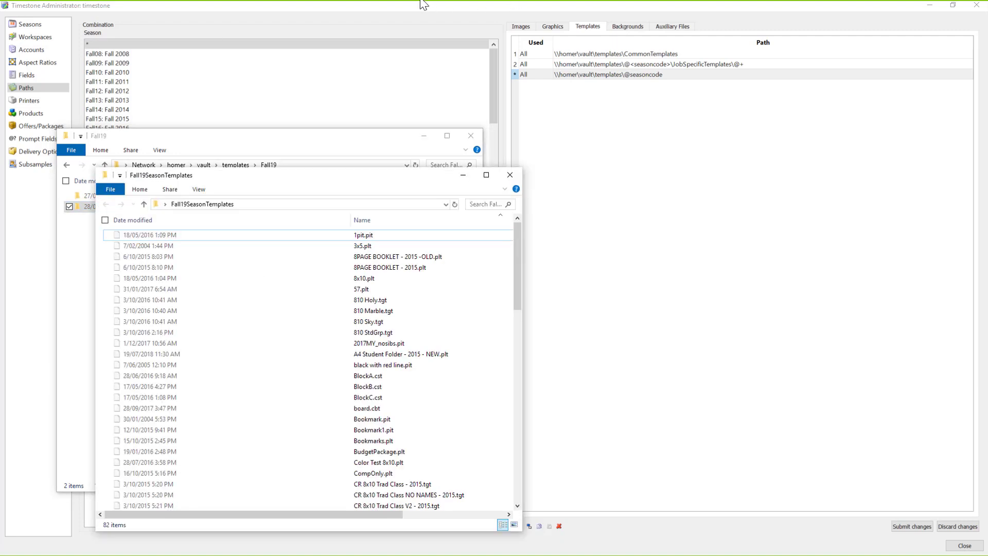
pyautogui.click(326, 333)
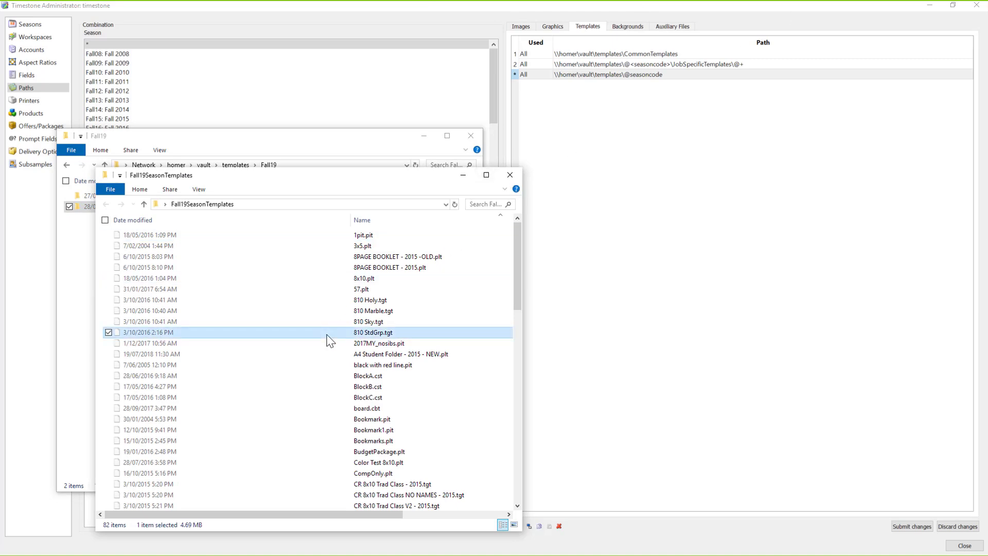
pyautogui.hotkey('ctrl', 'a')
pyautogui.moveTo(294, 182); pyautogui.dragTo(813, 256)
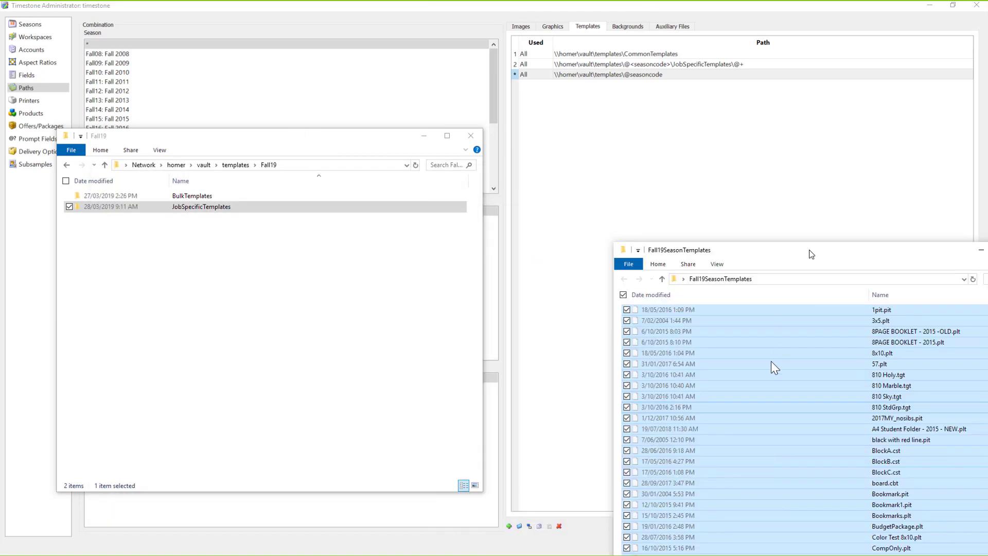
pyautogui.moveTo(697, 406); pyautogui.dragTo(265, 353)
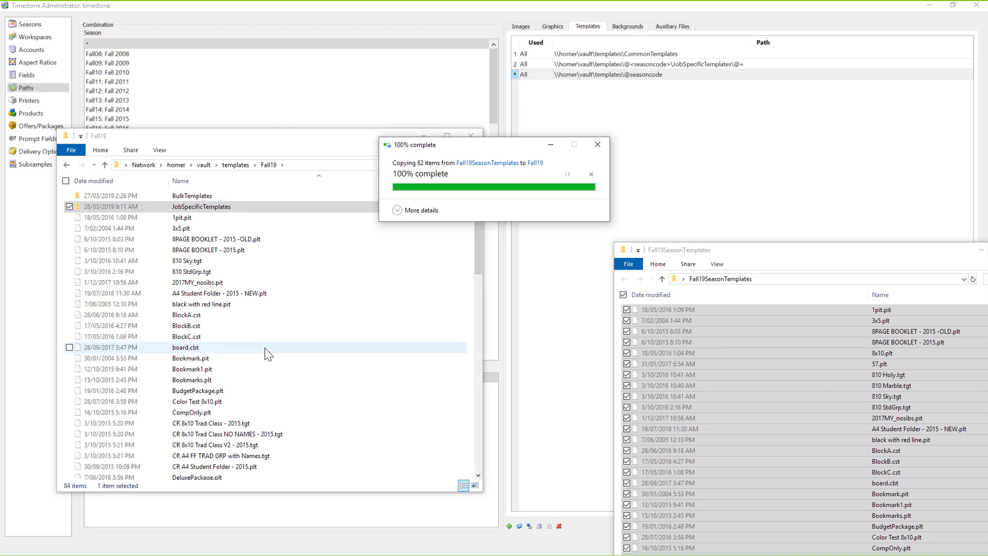
pyautogui.click(737, 200)
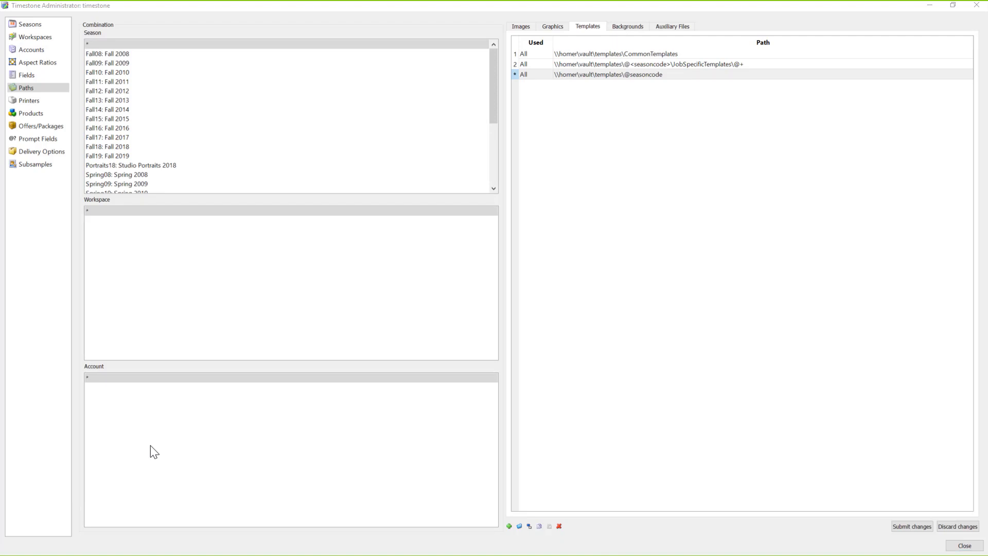
# Step: Submit the new season template path and look over the Fall19 folder's files alongside the path list
pyautogui.hotkey('alt', 'Tab')
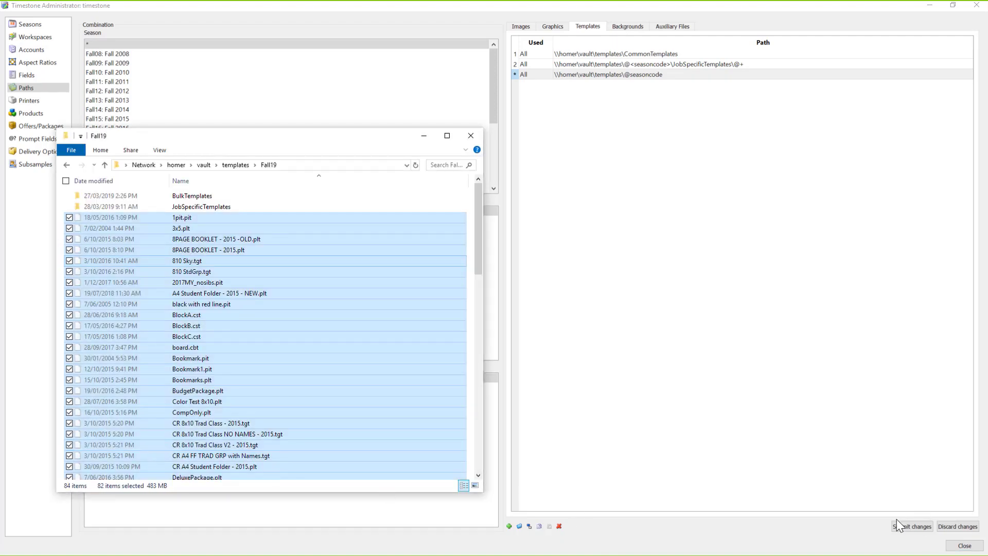
pyautogui.click(913, 527)
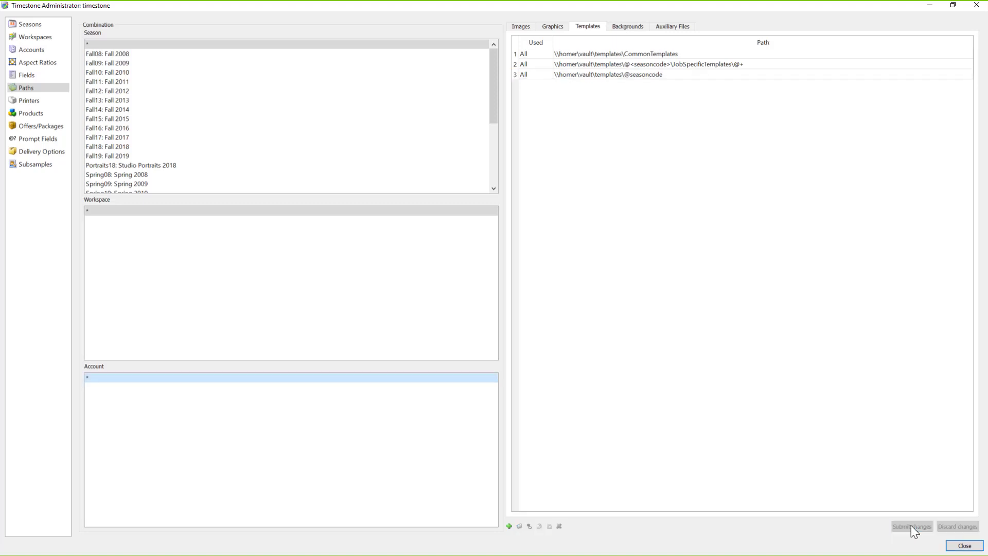
pyautogui.hotkey('alt', 'Tab')
pyautogui.moveTo(335, 137); pyautogui.dragTo(615, 214)
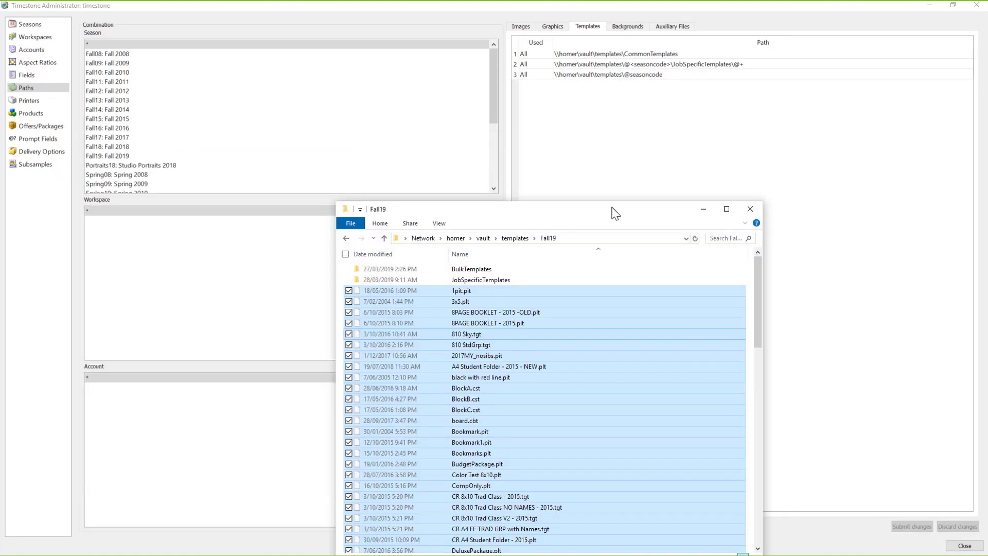
pyautogui.click(603, 378)
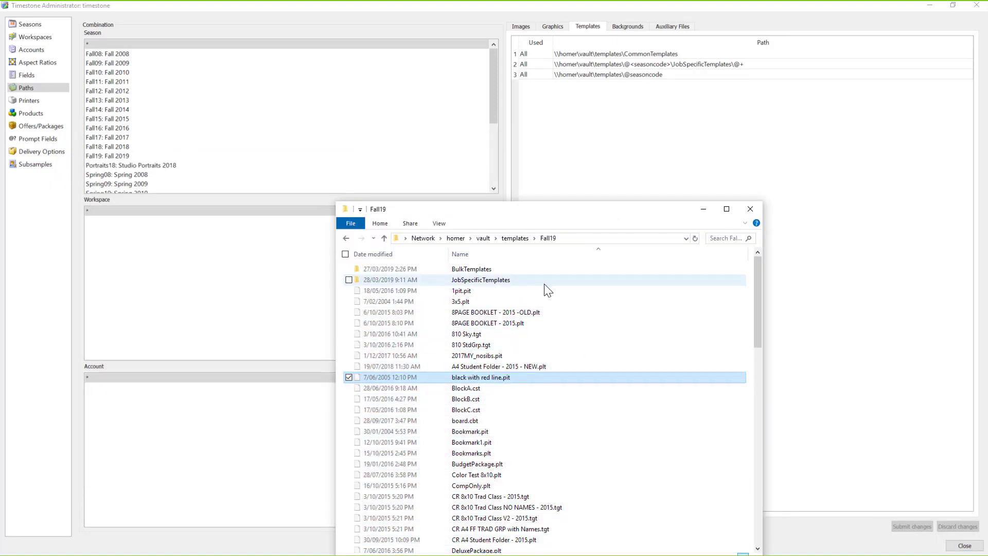
pyautogui.moveTo(758, 295); pyautogui.dragTo(762, 255)
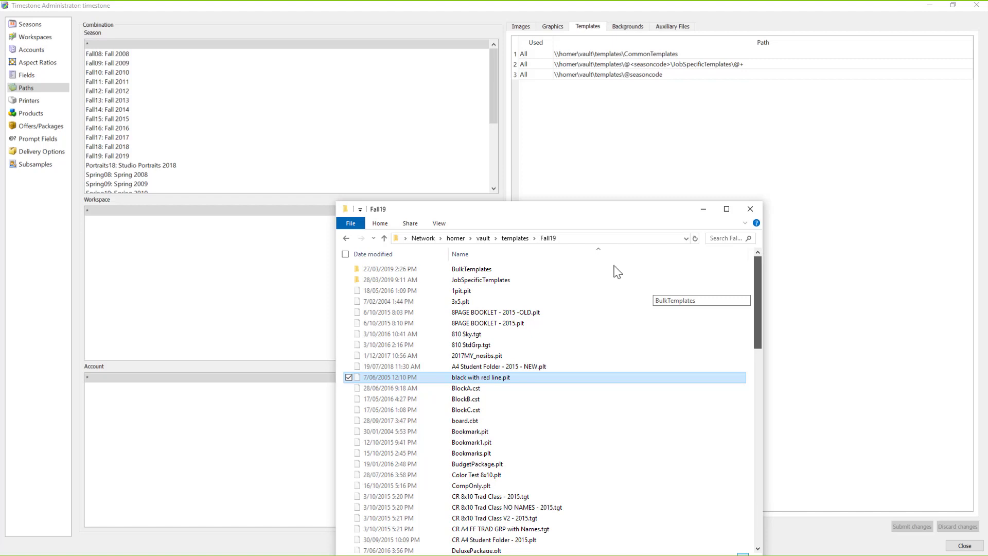
# Step: Move all loose template files in the Fall19 folder, from 1pit.pit through 810 Marble.tgt, into the BulkTemplates subfolder
pyautogui.click(447, 291)
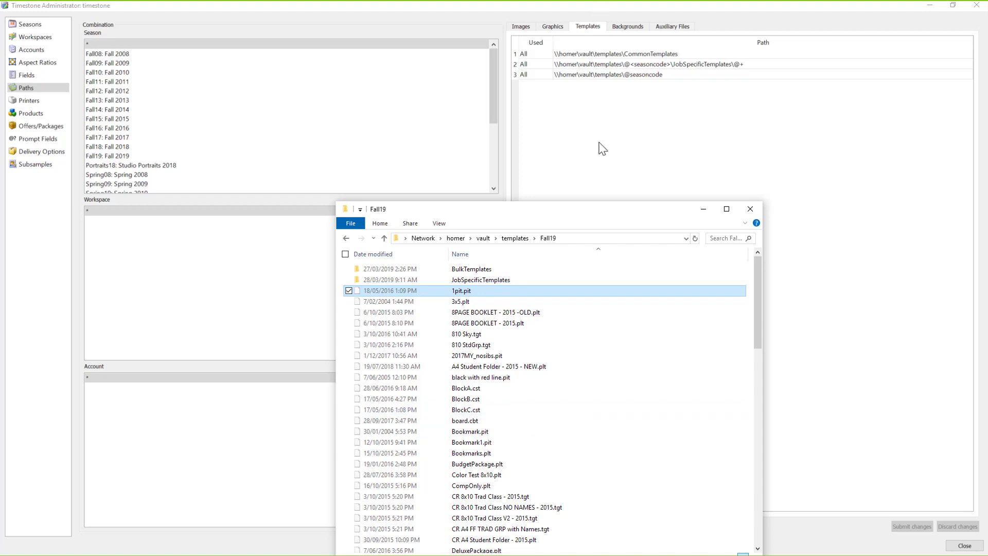
pyautogui.moveTo(572, 207); pyautogui.dragTo(391, 106)
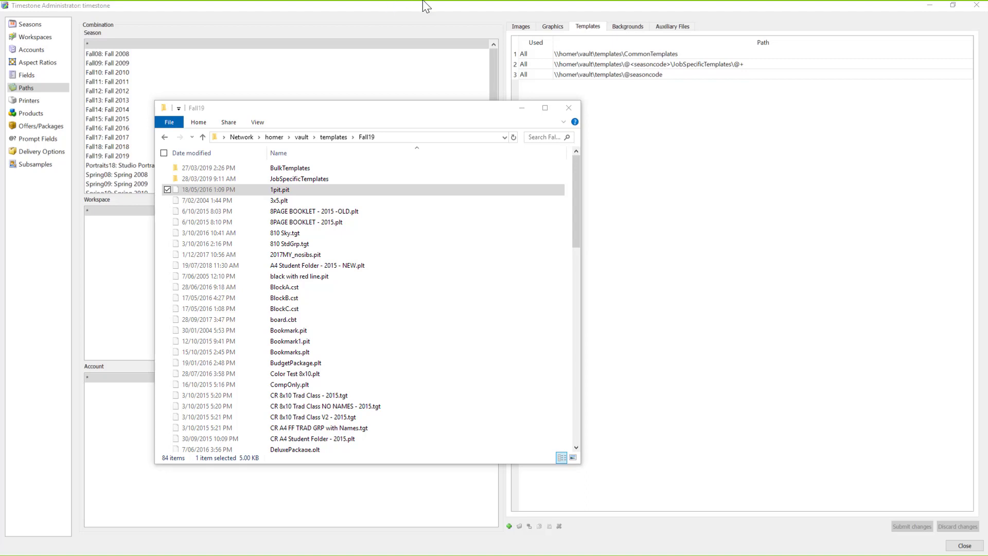
pyautogui.scroll(-6, 336, 303)
pyautogui.scroll(-19, 337, 328)
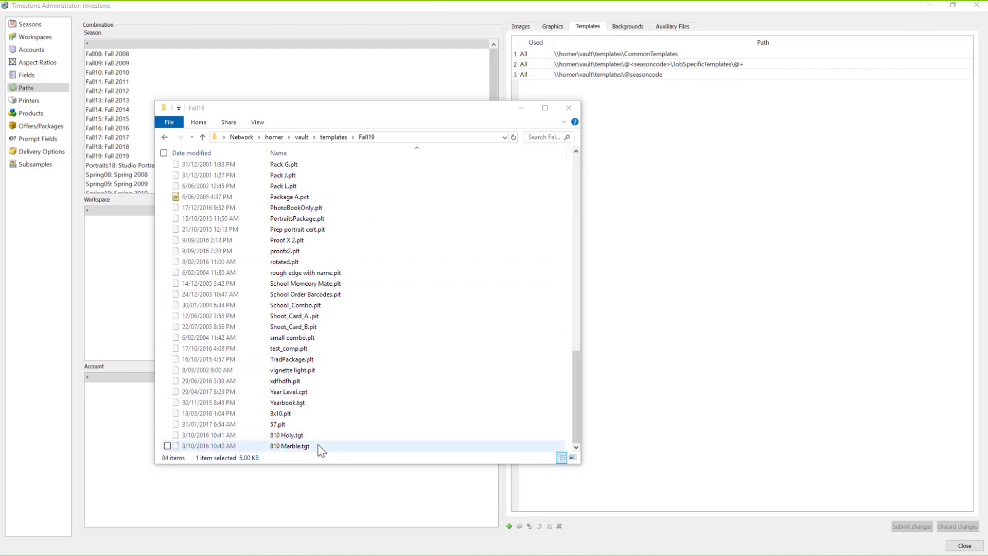
pyautogui.keyDown('shift'); pyautogui.click(320, 446); pyautogui.keyUp('shift')
pyautogui.scroll(10, 345, 402)
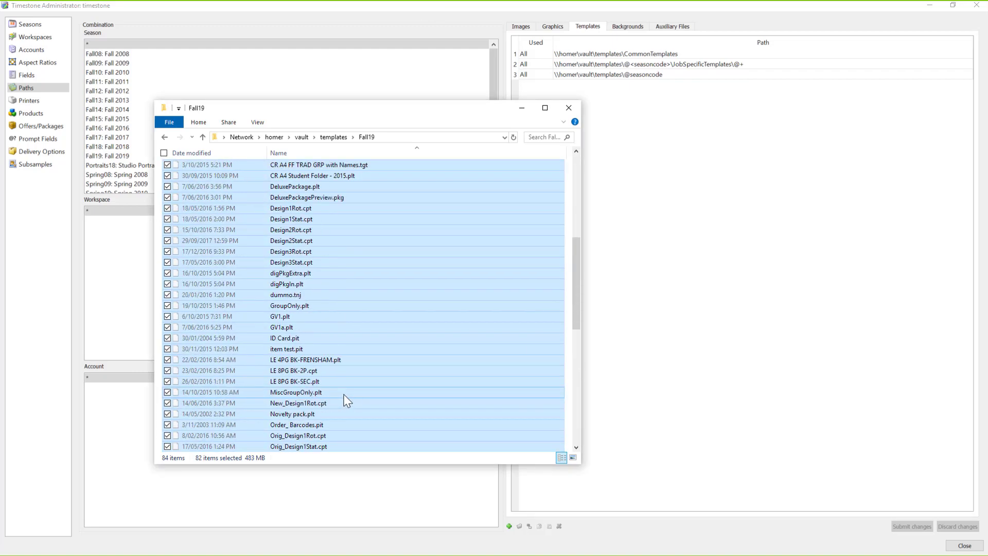
pyautogui.scroll(8, 345, 401)
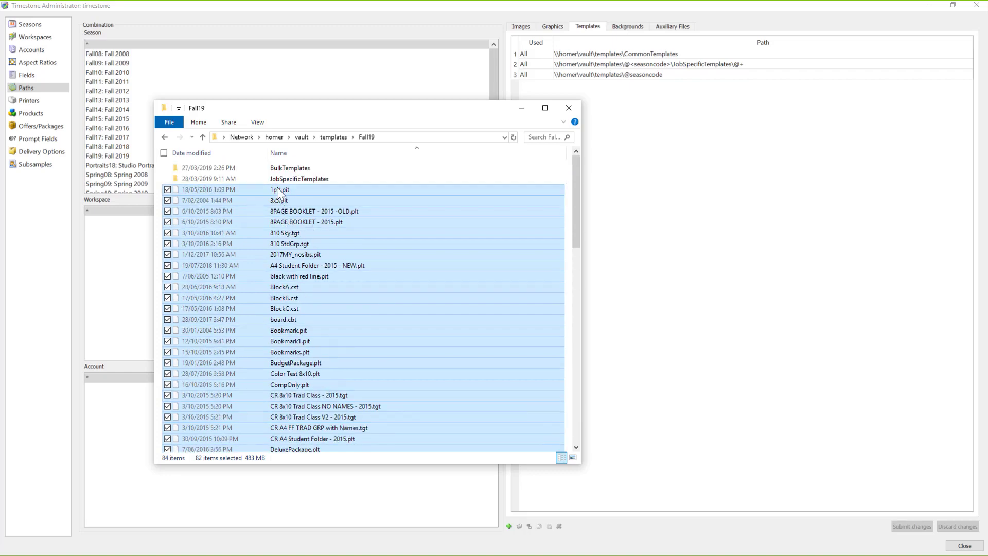
pyautogui.moveTo(279, 193); pyautogui.dragTo(287, 168)
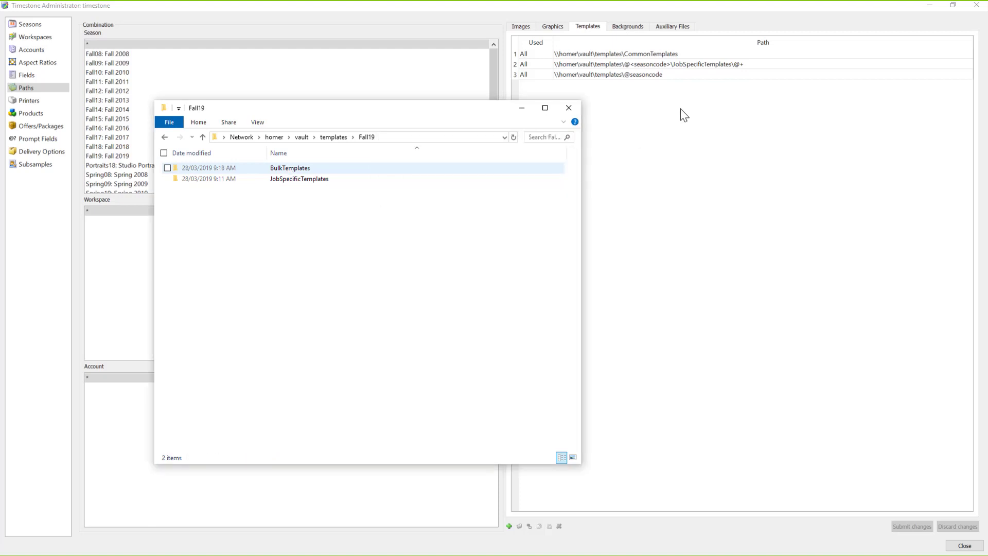
# Step: Change the third template path to \\homer\vault\templates\@<seasoncode>\BulkTemplates and submit the change
pyautogui.click(685, 79)
pyautogui.click(685, 77)
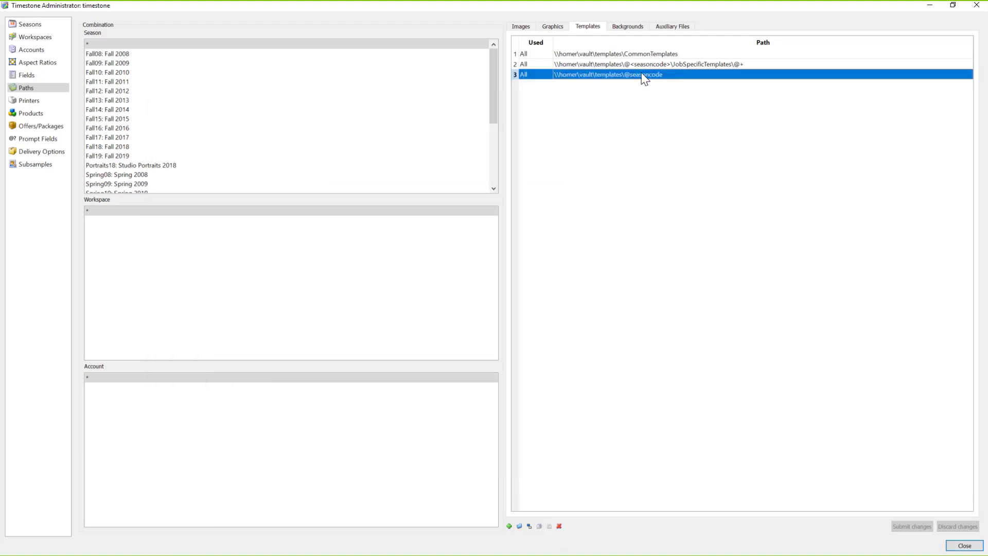
pyautogui.click(671, 74)
pyautogui.click(671, 74)
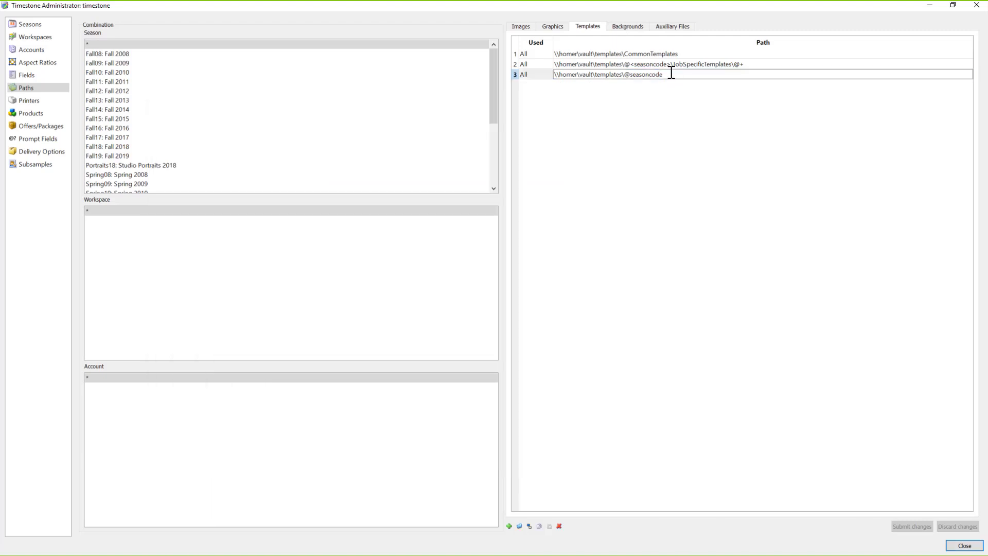
pyautogui.press('Left')
pyautogui.press('Left')
pyautogui.press('Left')
pyautogui.press('Left')
pyautogui.press('Left')
pyautogui.press('Left')
pyautogui.write('<seasoncode>\\BulkTemplates')
pyautogui.press('Return')
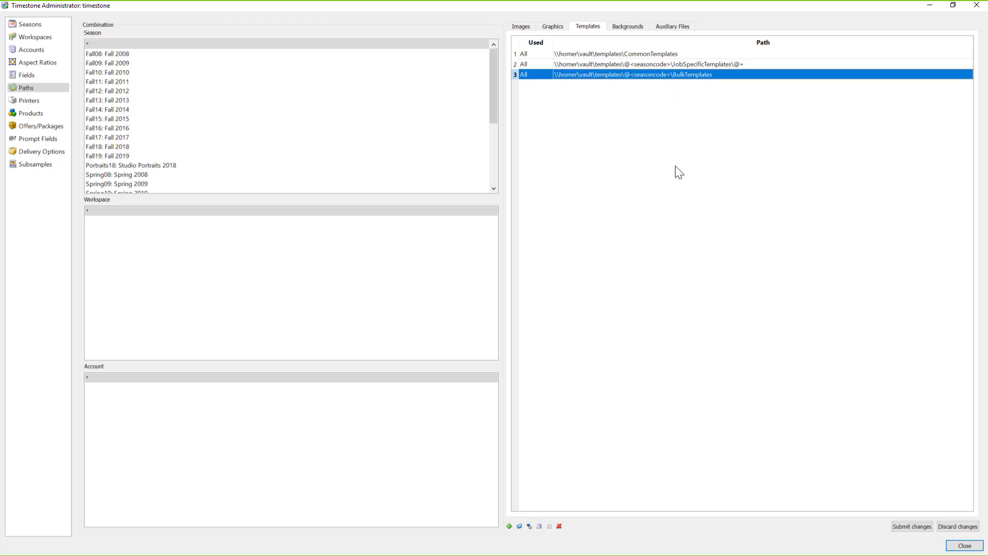
pyautogui.click(913, 526)
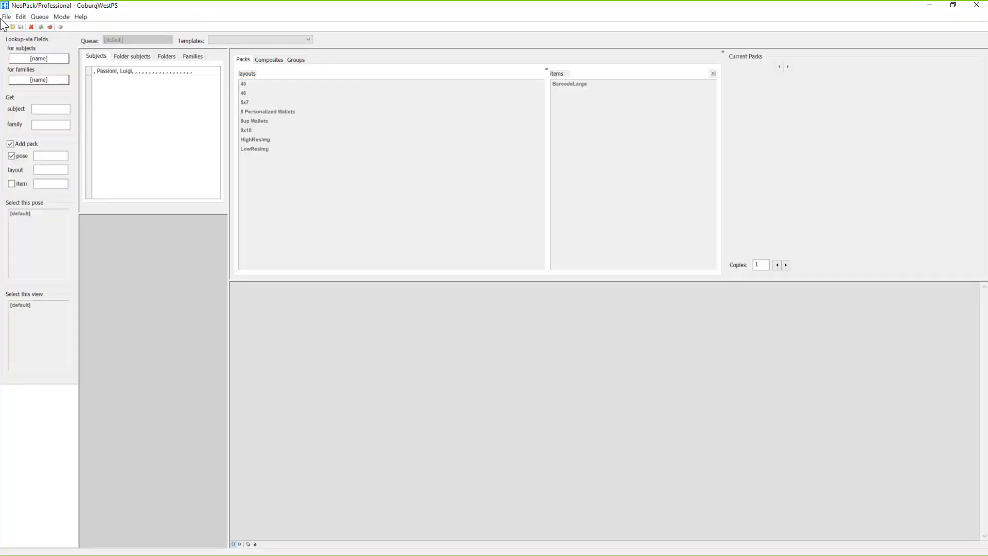
# Step: Close the CoburgWestPS job in NeoPack, search the job list for "st", and open the StCrispin job
pyautogui.click(6, 17)
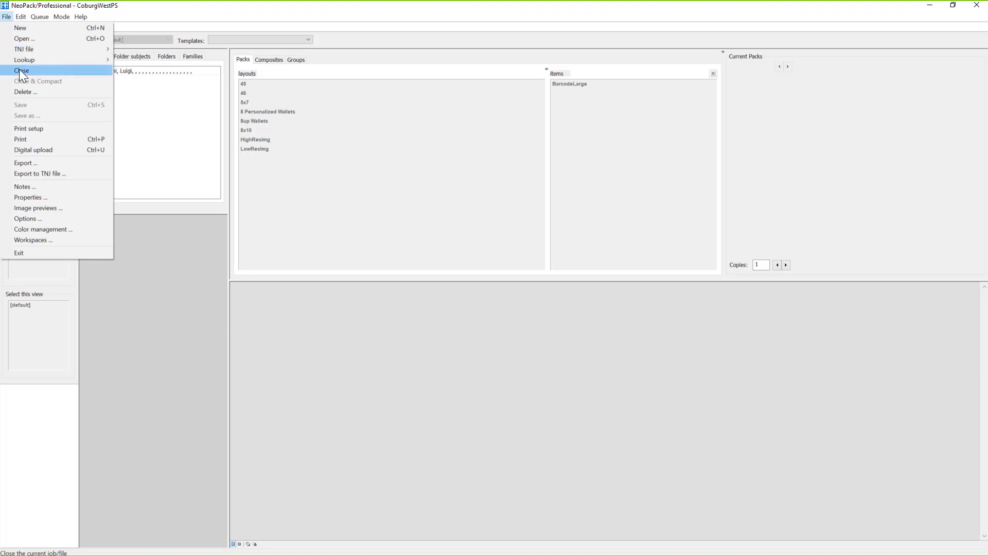
pyautogui.click(21, 70)
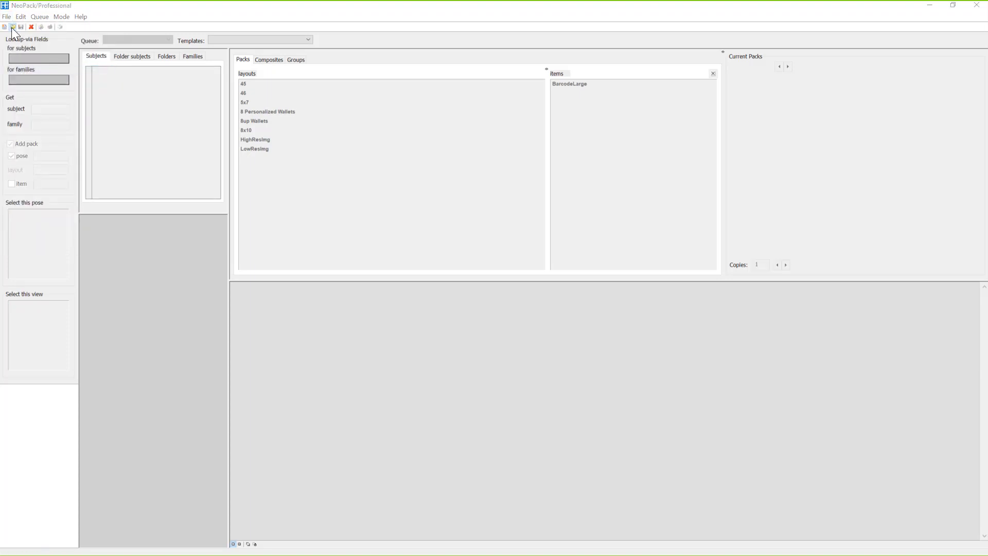
pyautogui.click(12, 27)
pyautogui.write('cob')
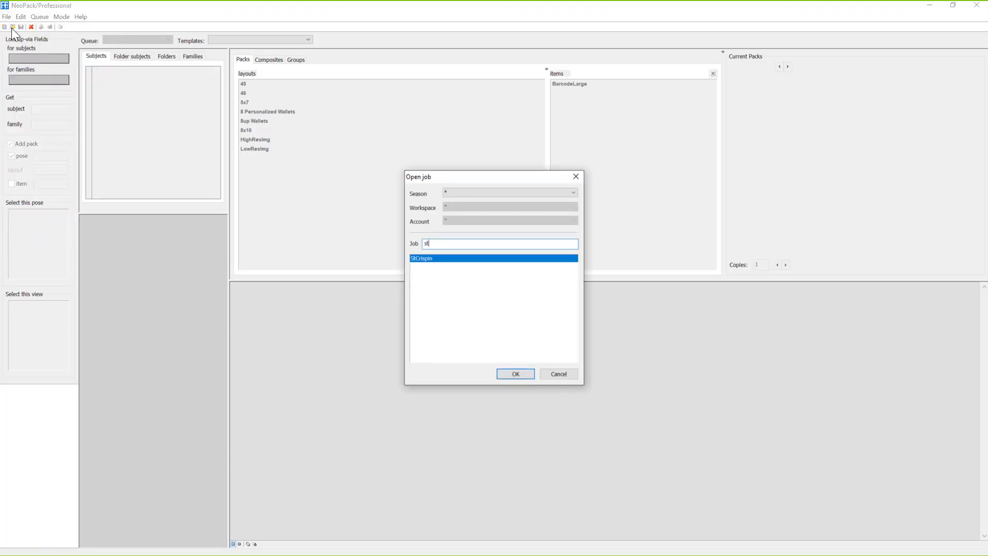
pyautogui.press('Return')
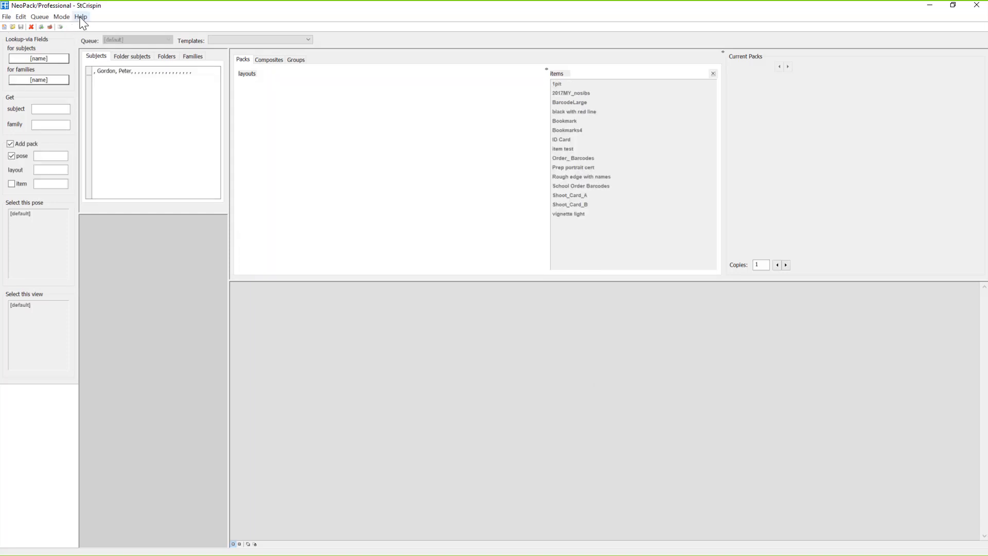
# Step: Review the StCrispin job's template report with only folders shown, from CommonTemplates to Fall19\BulkTemplates, and close the report and the job
pyautogui.click(82, 17)
pyautogui.click(103, 38)
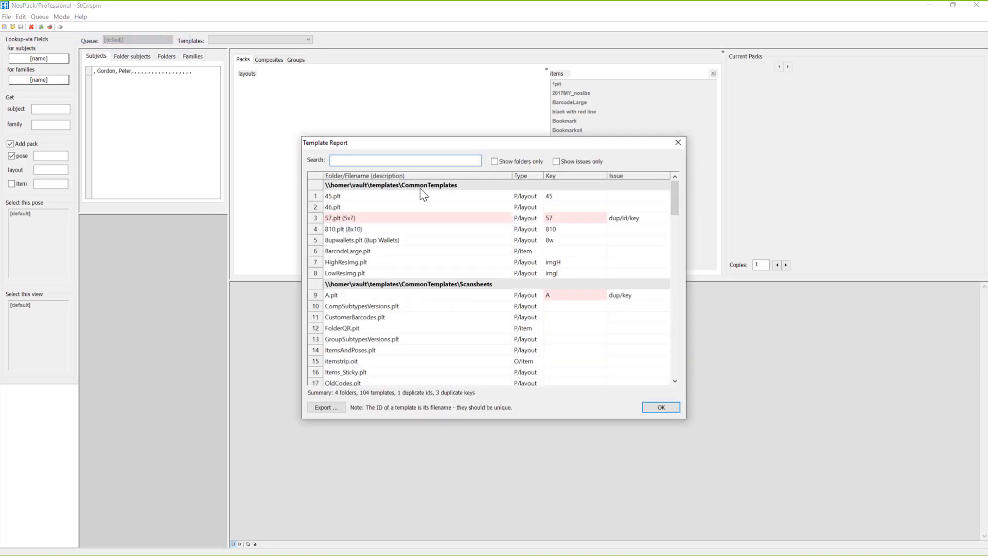
pyautogui.click(517, 163)
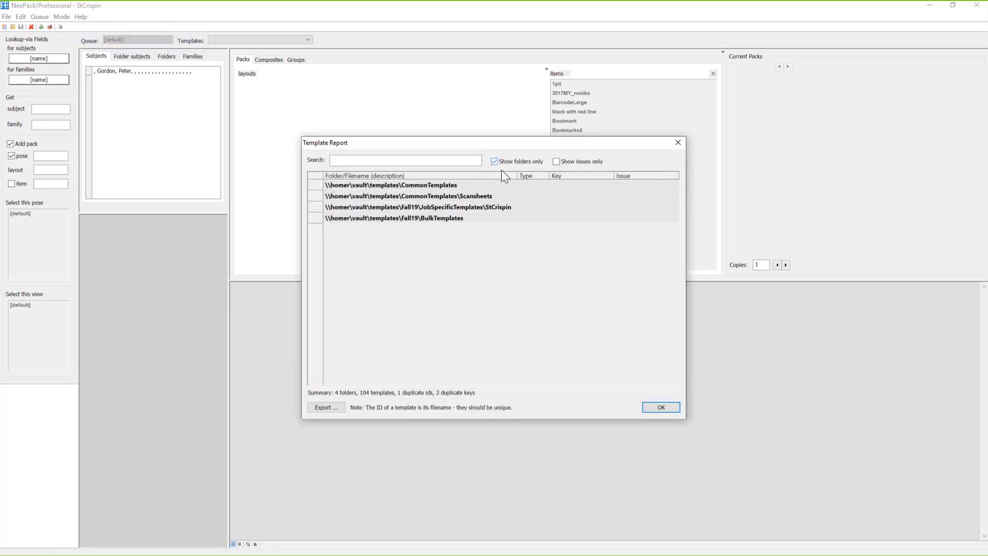
pyautogui.click(450, 186)
pyautogui.click(459, 194)
pyautogui.click(472, 211)
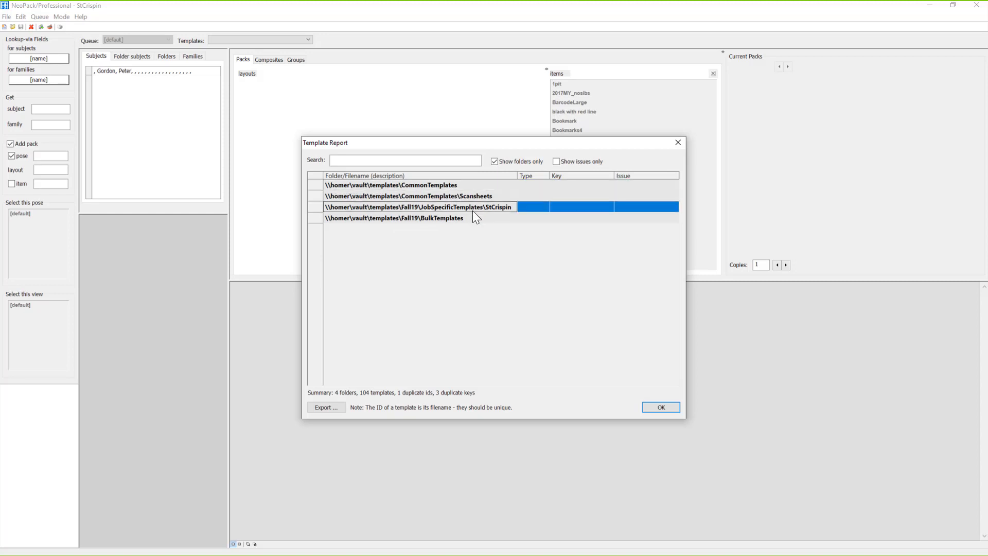
pyautogui.click(455, 222)
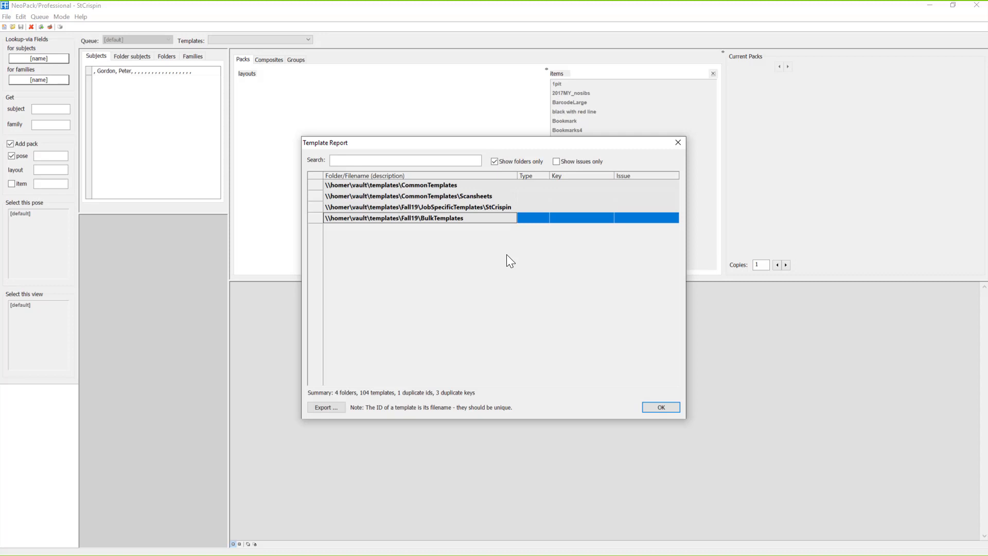
pyautogui.click(659, 409)
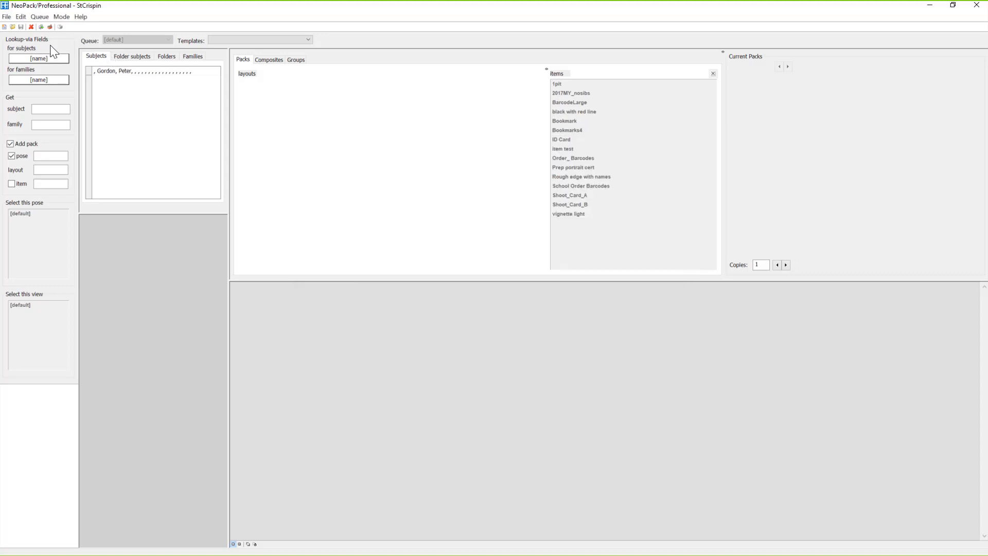
pyautogui.click(7, 18)
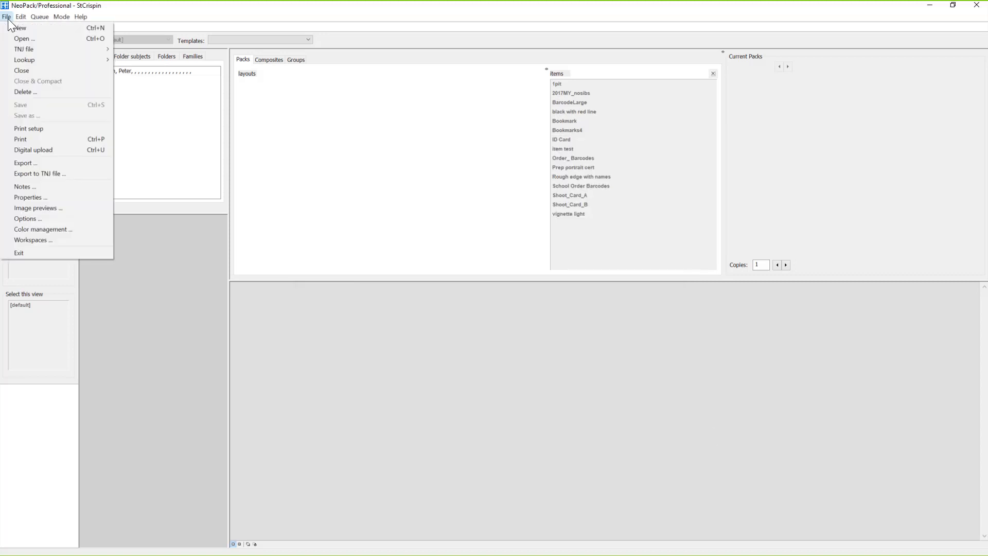
pyautogui.click(17, 73)
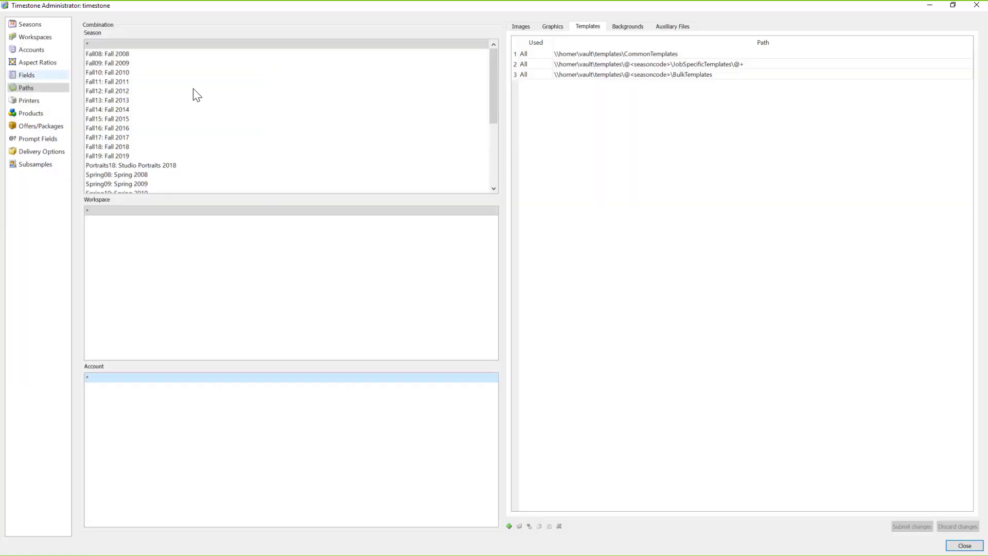
# Step: In Timestone Administrator, duplicate the BulkTemplates path as \\homer\vault\templates\@<seasoncode>\OrderHeaders and submit the change
pyautogui.click(612, 75)
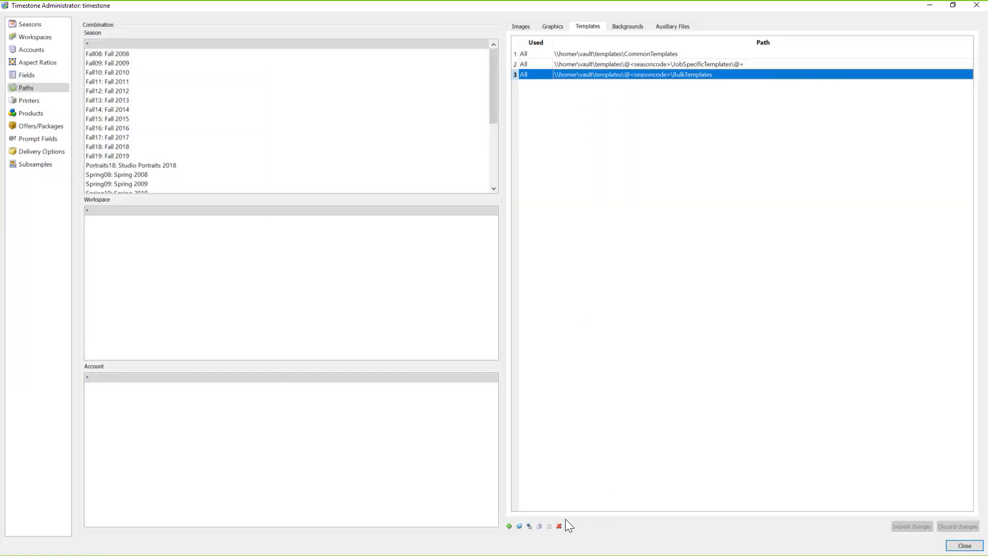
pyautogui.click(528, 527)
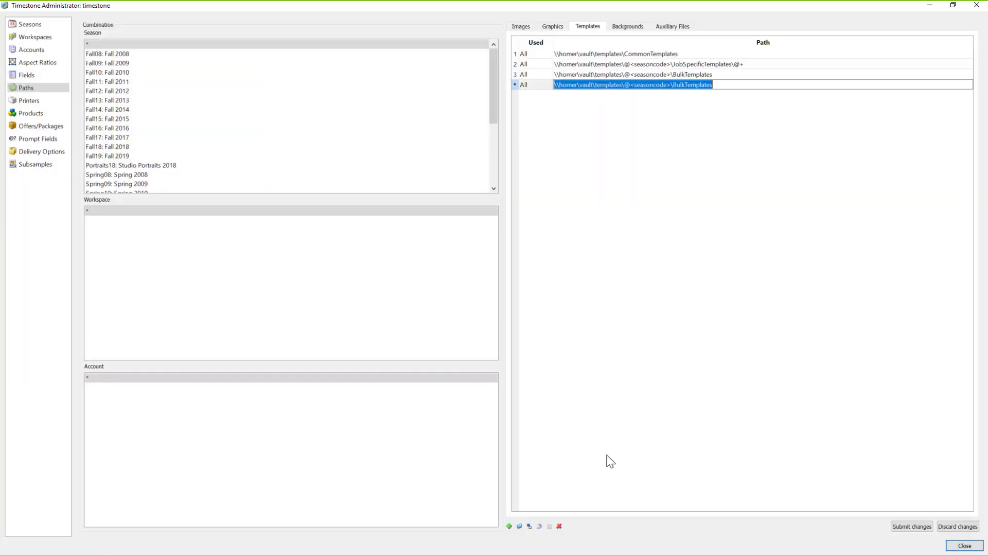
pyautogui.click(740, 87)
pyautogui.press('BackSpace')
pyautogui.press('BackSpace')
pyautogui.press('BackSpace')
pyautogui.press('BackSpace')
pyautogui.press('BackSpace')
pyautogui.press('BackSpace')
pyautogui.press('BackSpace')
pyautogui.press('BackSpace')
pyautogui.press('BackSpace')
pyautogui.press('BackSpace')
pyautogui.press('BackSpace')
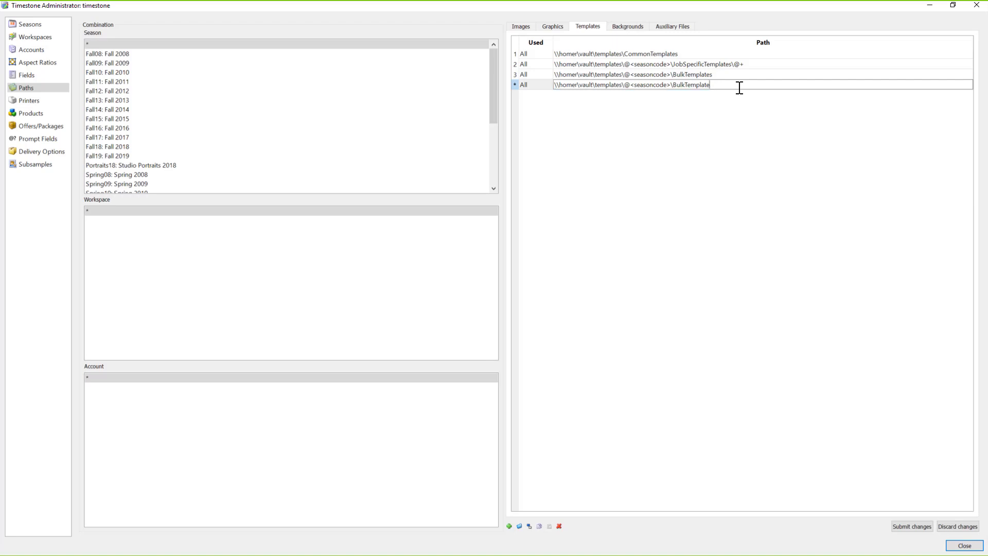
pyautogui.press('BackSpace')
pyautogui.press('BackSpace')
pyautogui.write('OrdeerHEad')
pyautogui.press('BackSpace')
pyautogui.press('BackSpace')
pyautogui.press('BackSpace')
pyautogui.press('BackSpace')
pyautogui.press('BackSpace')
pyautogui.press('BackSpace')
pyautogui.write('rHeasers')
pyautogui.press('BackSpace')
pyautogui.press('BackSpace')
pyautogui.press('BackSpace')
pyautogui.press('BackSpace')
pyautogui.write('ders')
pyautogui.press('Return')
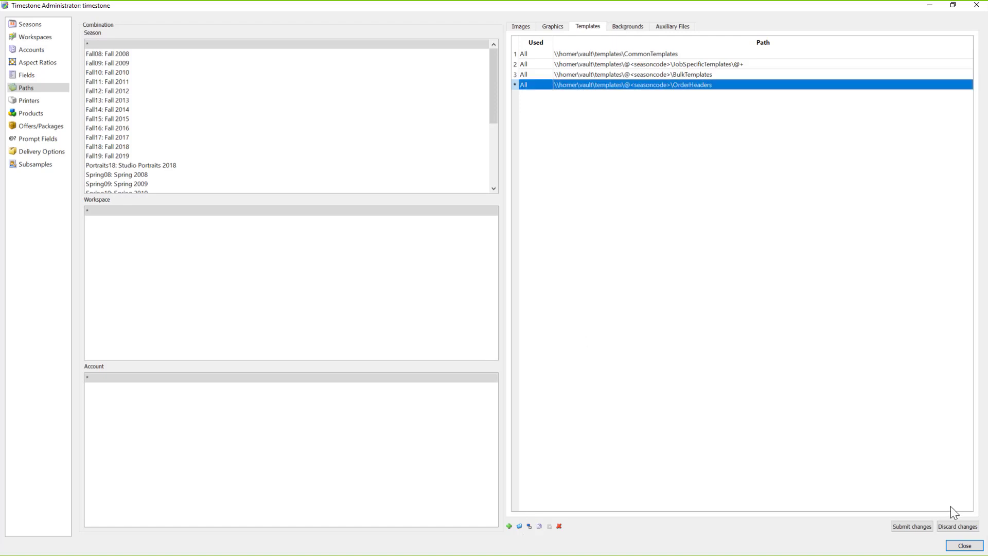
pyautogui.click(909, 529)
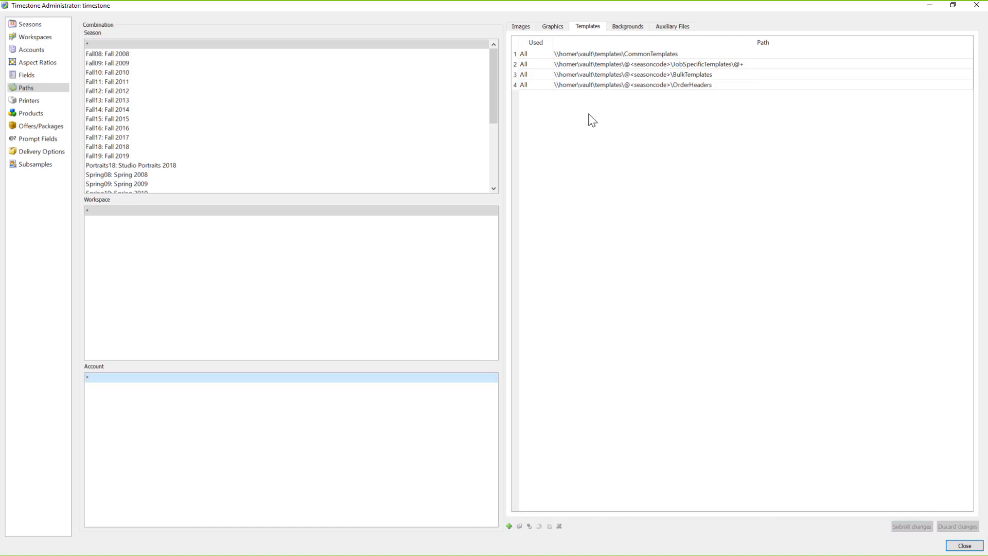
# Step: Duplicate the BulkTemplates path as \\homer\vault\templates\@<seasoncode>\PackageTemplates and submit the change
pyautogui.click(604, 76)
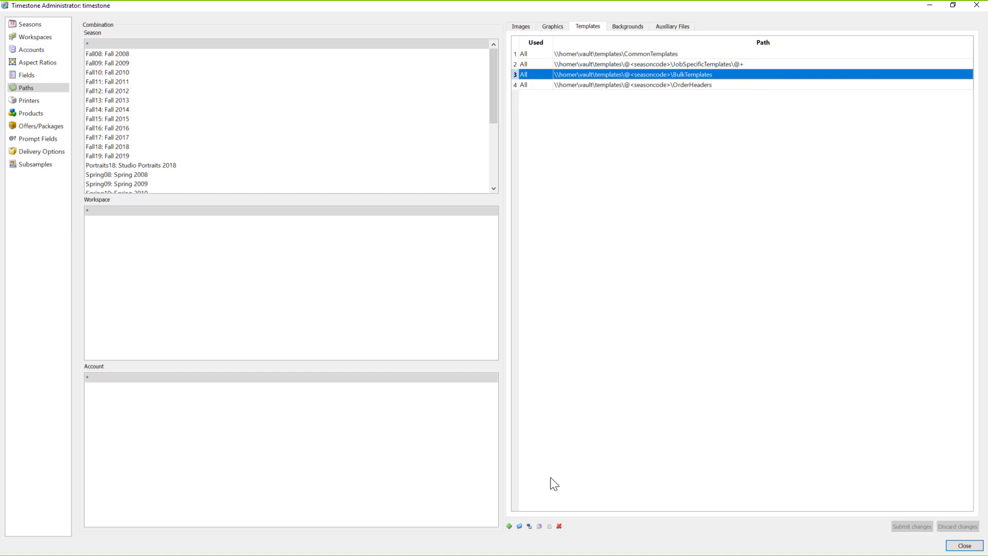
pyautogui.click(530, 526)
pyautogui.click(730, 93)
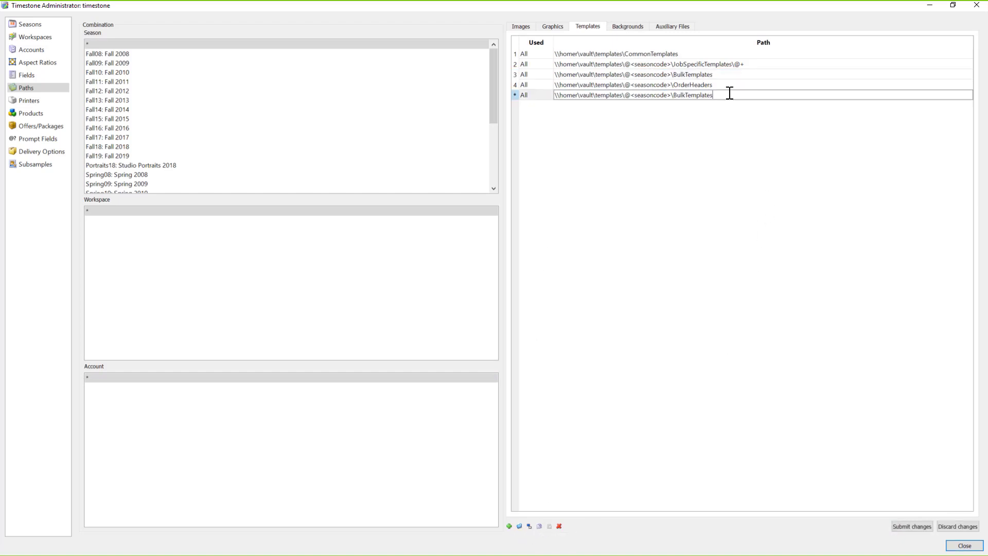
pyautogui.press('BackSpace')
pyautogui.press('BackSpace')
pyautogui.press('BackSpace')
pyautogui.press('BackSpace')
pyautogui.press('BackSpace')
pyautogui.press('BackSpace')
pyautogui.press('BackSpace')
pyautogui.press('BackSpace')
pyautogui.press('BackSpace')
pyautogui.press('BackSpace')
pyautogui.press('BackSpace')
pyautogui.press('BackSpace')
pyautogui.press('BackSpace')
pyautogui.write('PAckageTemplates')
pyautogui.click(682, 98)
pyautogui.press('BackSpace')
pyautogui.write('k')
pyautogui.click(696, 128)
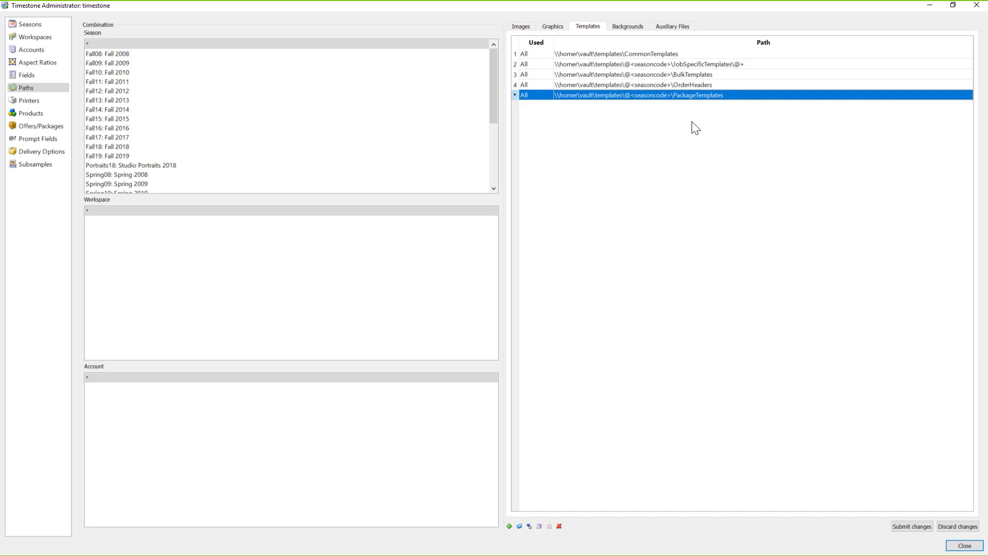
pyautogui.click(912, 527)
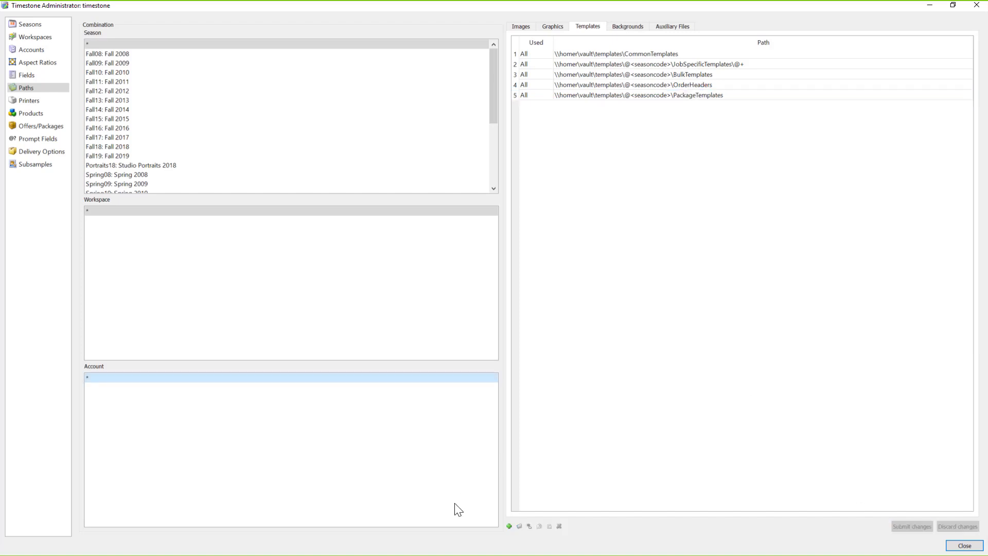
# Step: Add a sixth template path, \\homer\vault\templates\@<seasoncode>\ServiceItems, based on a copy of the OrderHeaders path
pyautogui.click(510, 526)
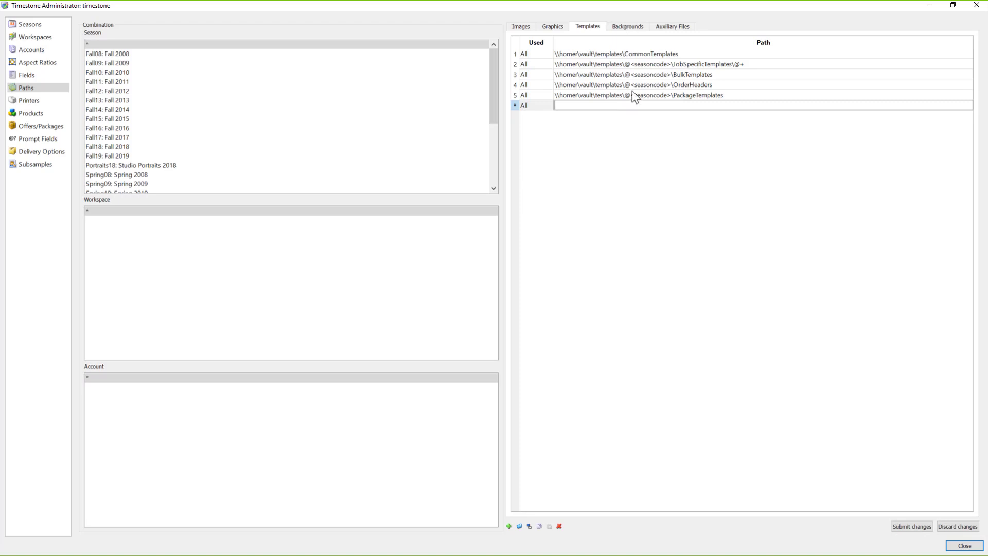
pyautogui.click(647, 85)
pyautogui.hotkey('ctrl', 'c')
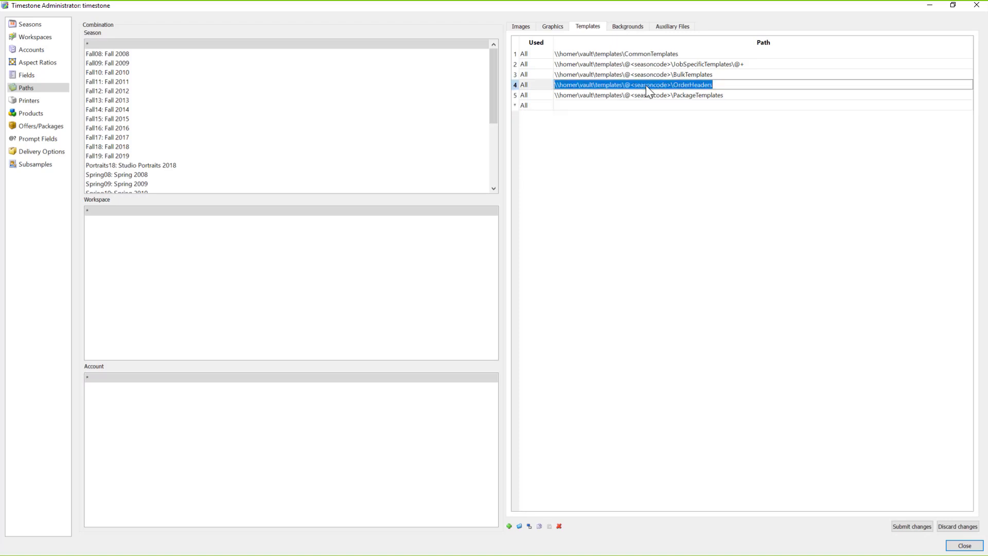
pyautogui.click(631, 108)
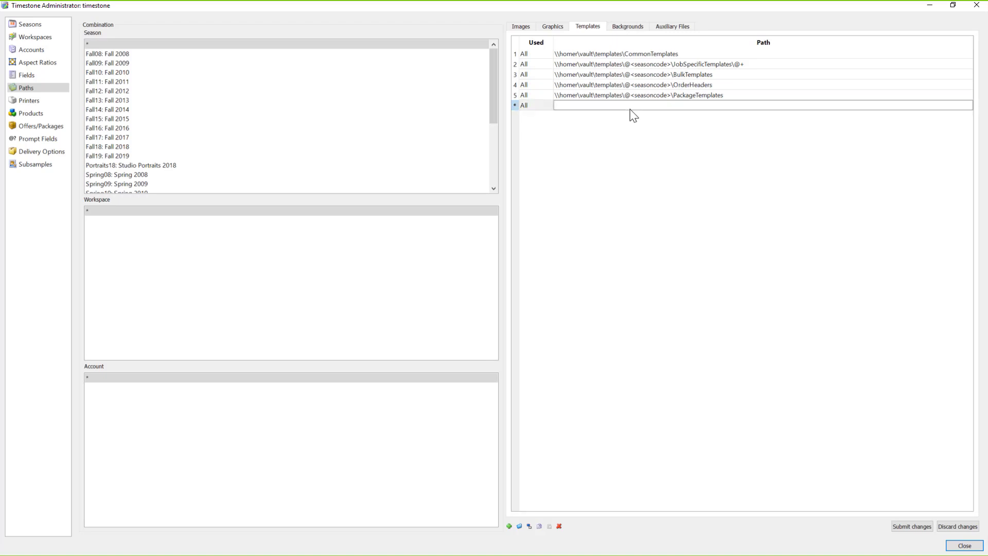
pyautogui.hotkey('ctrl', 'v')
pyautogui.press('BackSpace')
pyautogui.press('BackSpace')
pyautogui.press('BackSpace')
pyautogui.press('BackSpace')
pyautogui.press('BackSpace')
pyautogui.press('BackSpace')
pyautogui.press('BackSpace')
pyautogui.press('BackSpace')
pyautogui.press('BackSpace')
pyautogui.press('BackSpace')
pyautogui.press('BackSpace')
pyautogui.press('BackSpace')
pyautogui.write('ServiceItems')
pyautogui.press('Return')
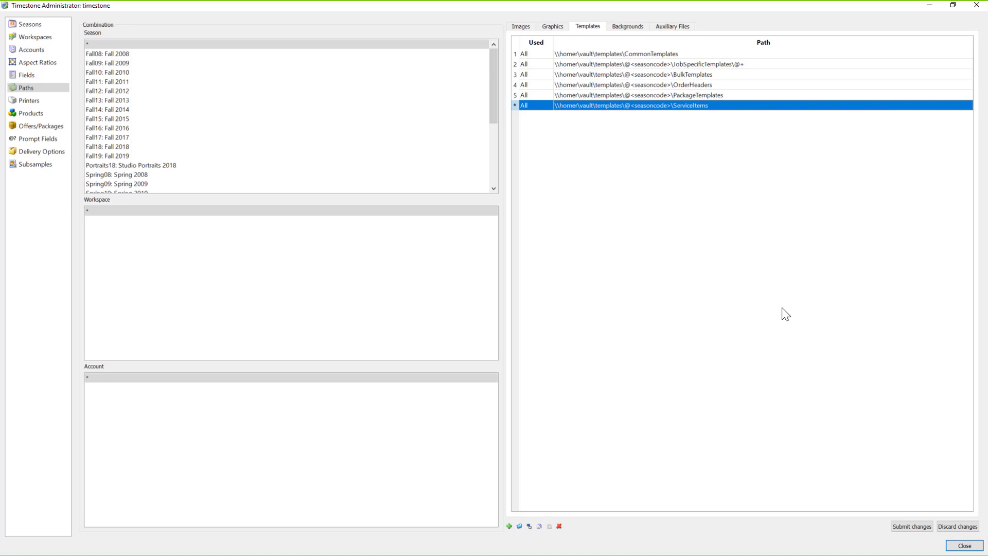
# Step: Try the Apps only, IOS only and All usage options on the ServiceItems path, widening the Used column to read them
pyautogui.click(541, 106)
pyautogui.click(541, 106)
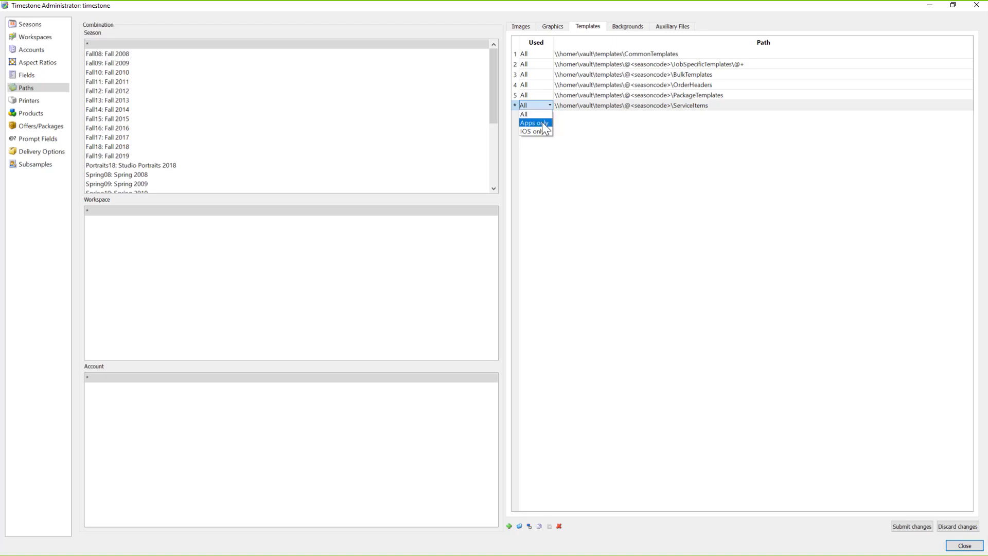
pyautogui.click(544, 125)
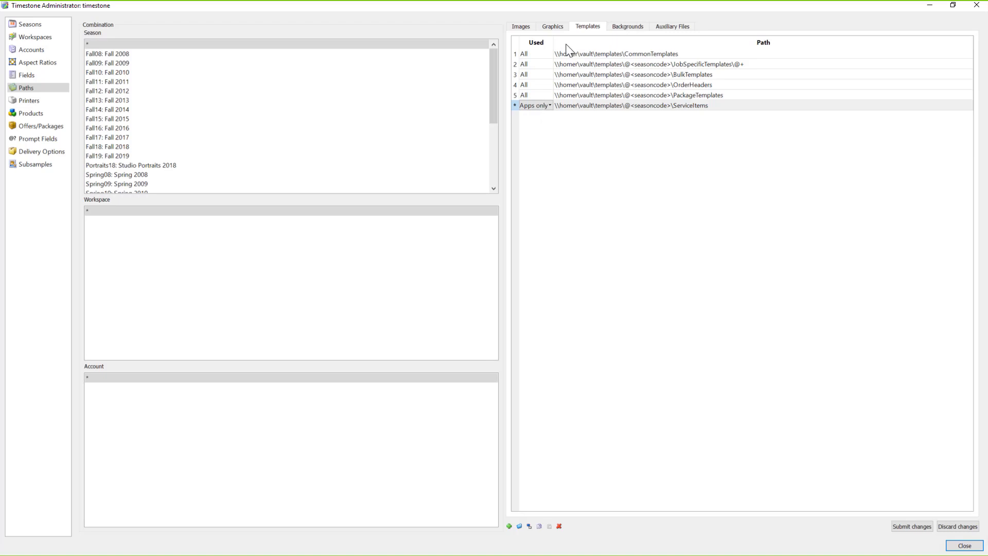
pyautogui.moveTo(554, 36); pyautogui.dragTo(578, 36)
pyautogui.click(535, 106)
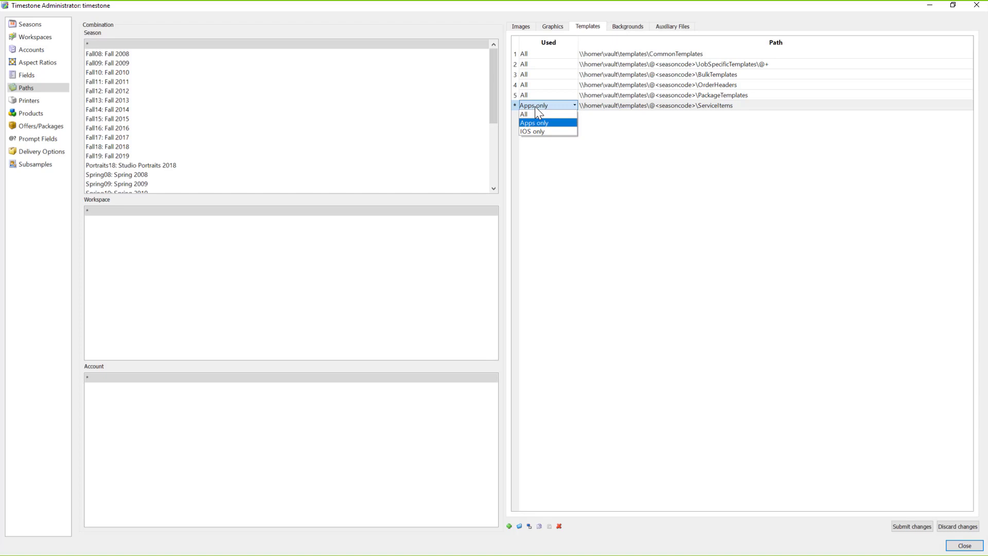
pyautogui.click(542, 131)
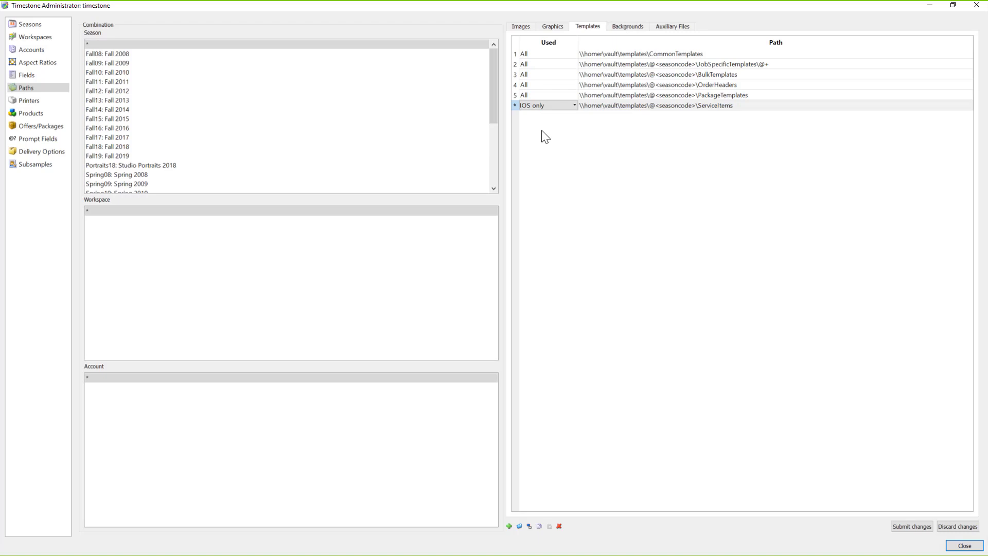
pyautogui.click(558, 106)
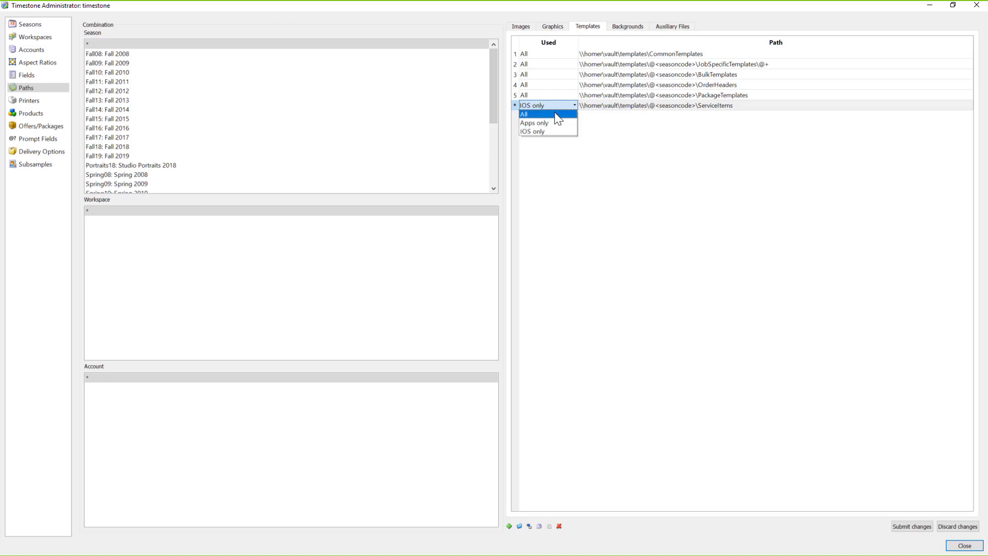
pyautogui.click(555, 114)
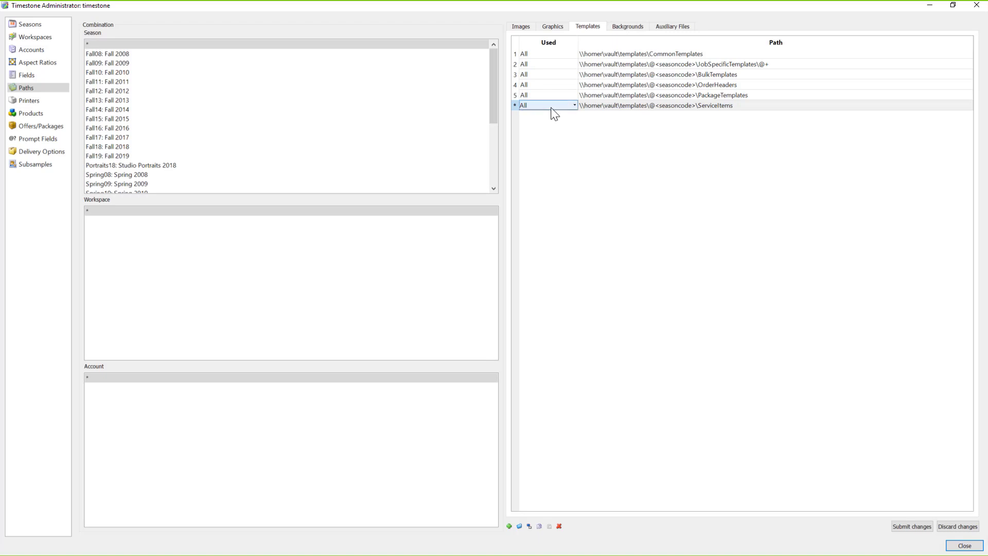
# Step: Set the ServiceItems path's usage to Apps only and submit the change
pyautogui.click(551, 108)
pyautogui.click(552, 122)
pyautogui.click(691, 184)
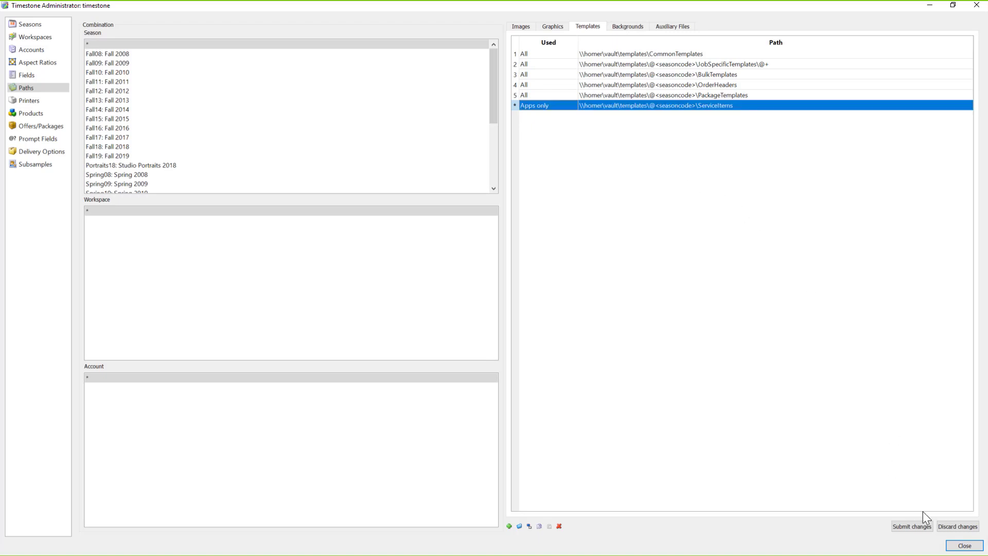
pyautogui.click(921, 527)
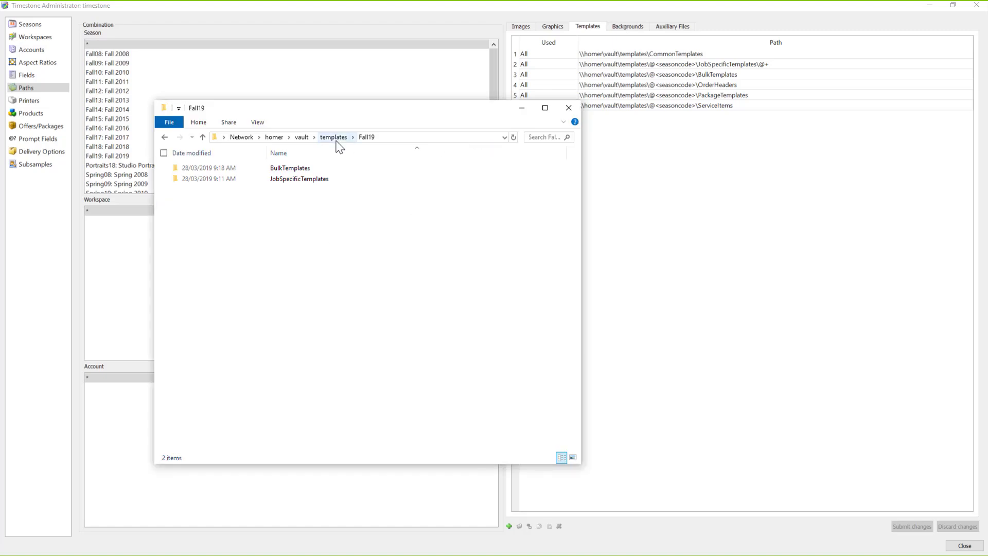
# Step: Copy the PackageTemplates and ServiceItems folders from the desktop into the Fall19 templates folder
pyautogui.moveTo(374, 116); pyautogui.dragTo(571, 141)
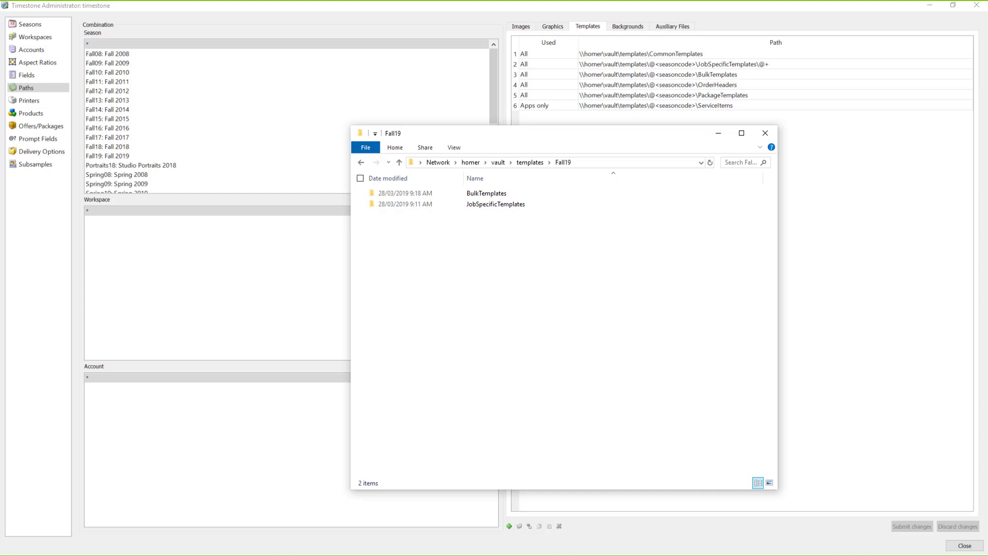
pyautogui.moveTo(0, 59); pyautogui.dragTo(541, 323)
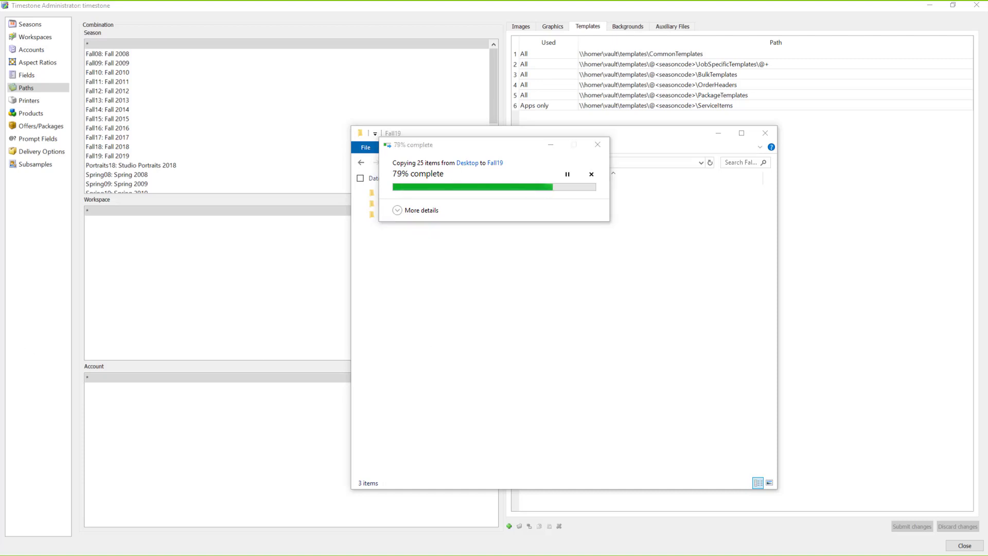
pyautogui.moveTo(592, 0); pyautogui.dragTo(501, 337)
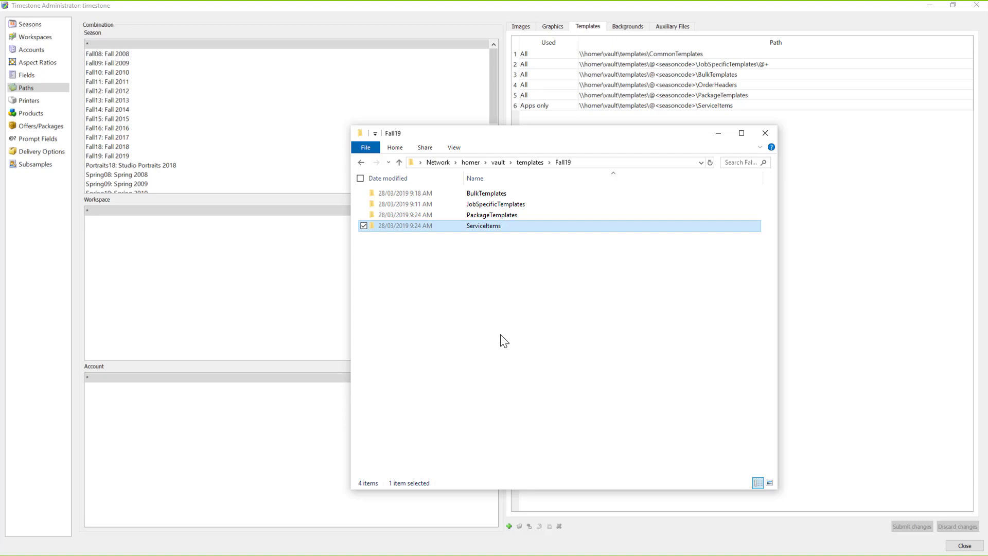
# Step: Compare the season folders in the templates folder with the subfolders inside Fall19
pyautogui.click(532, 165)
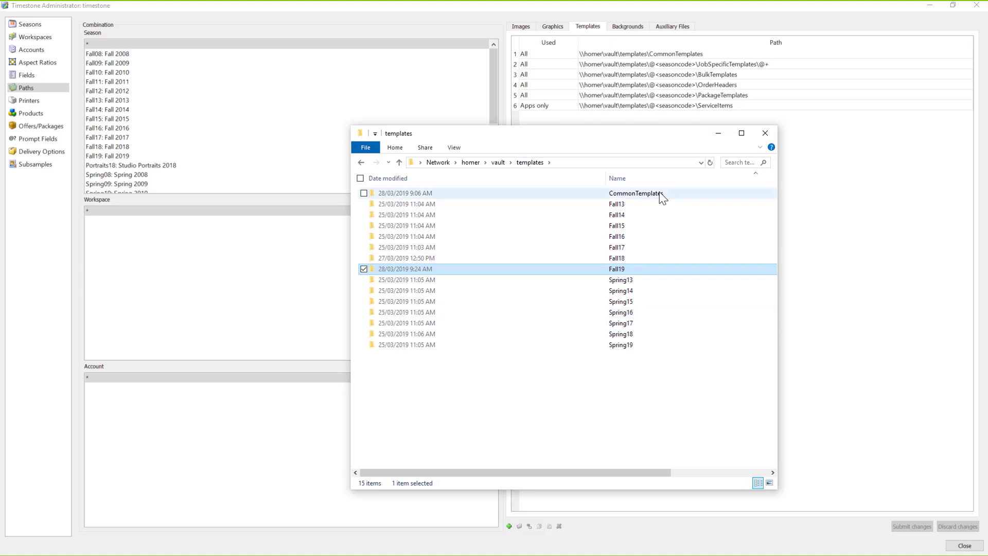
pyautogui.doubleClick(615, 269)
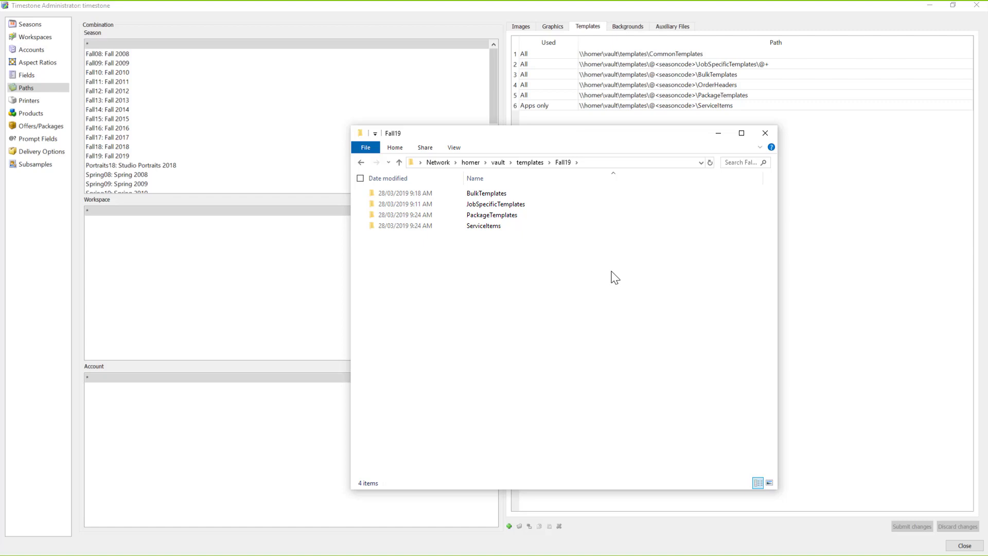
pyautogui.click(530, 163)
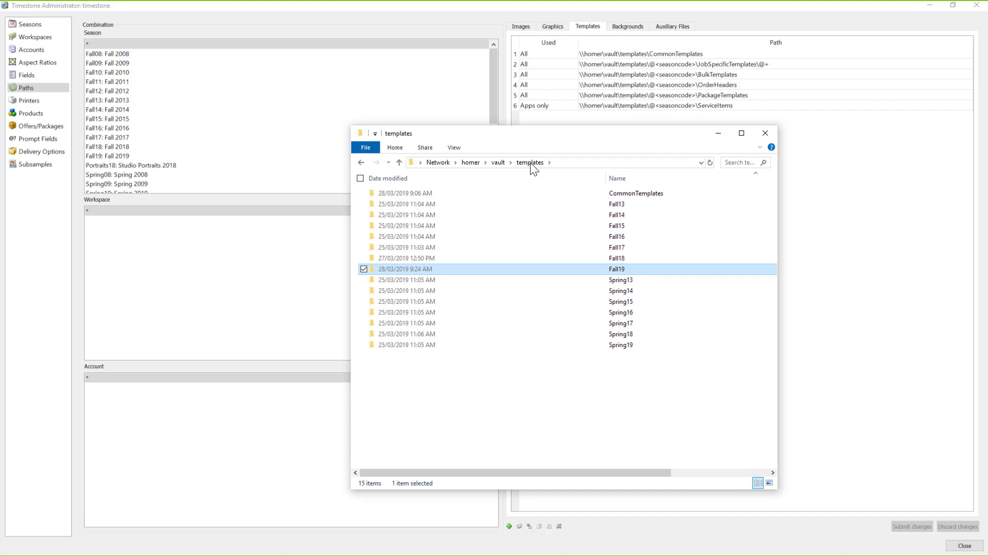
pyautogui.doubleClick(489, 269)
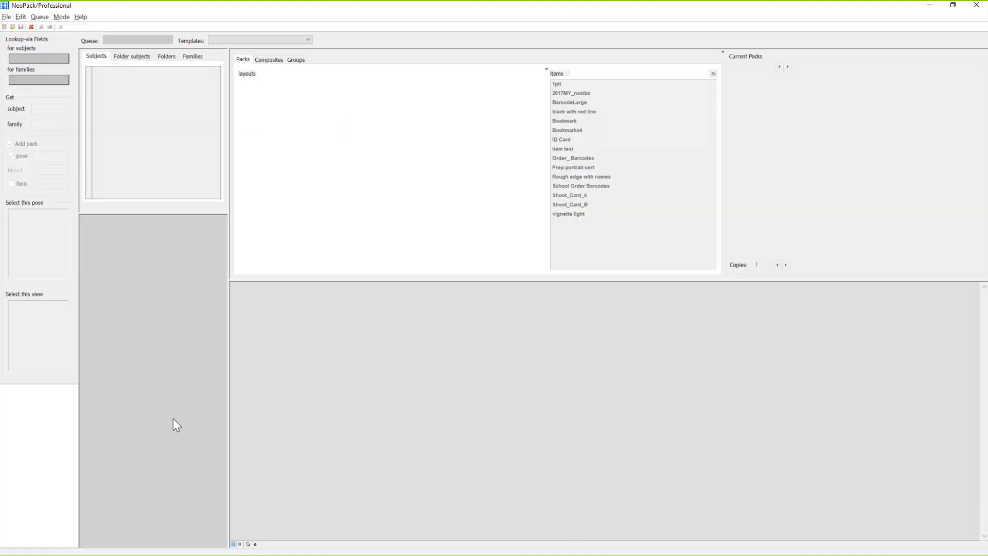
# Step: Switch to NeoPack and open the StCrispin job
pyautogui.click(12, 27)
pyautogui.write('stcris')
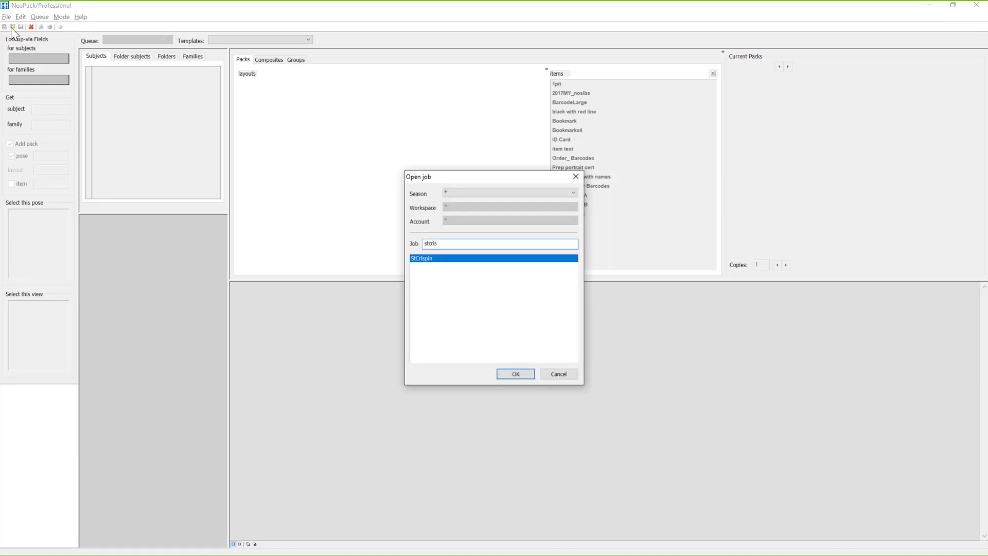
pyautogui.press('Return')
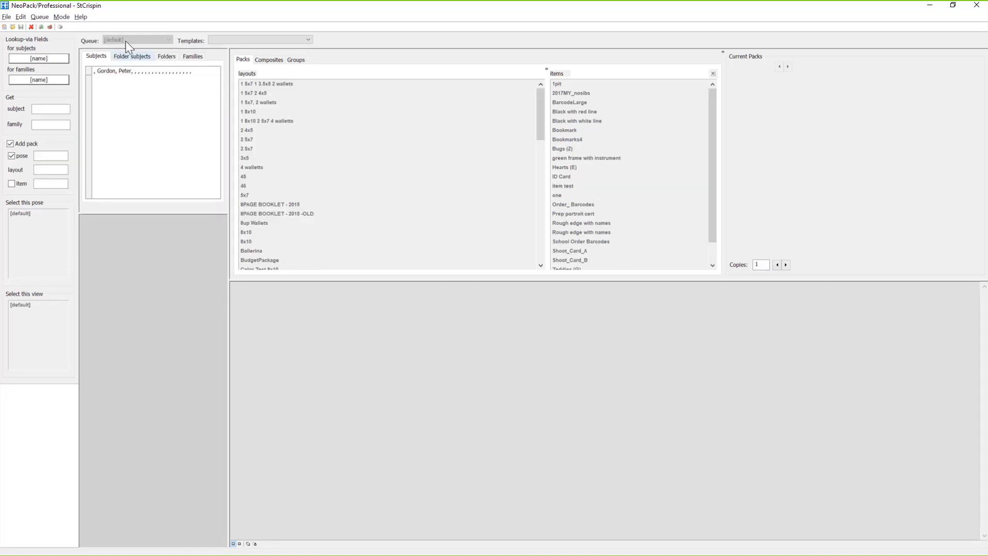
# Step: Review StCrispin's template report with only folders listed, and close the job
pyautogui.click(82, 17)
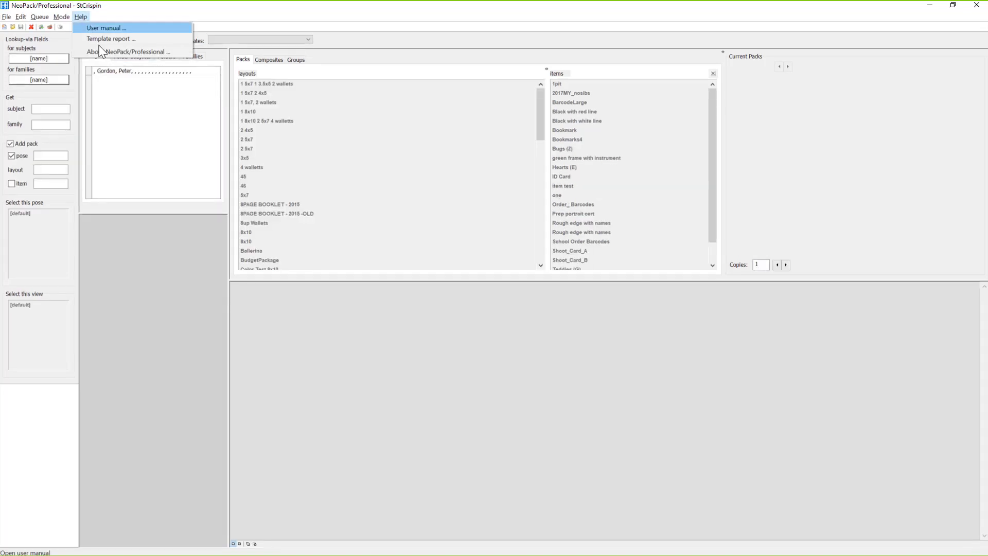
pyautogui.click(103, 42)
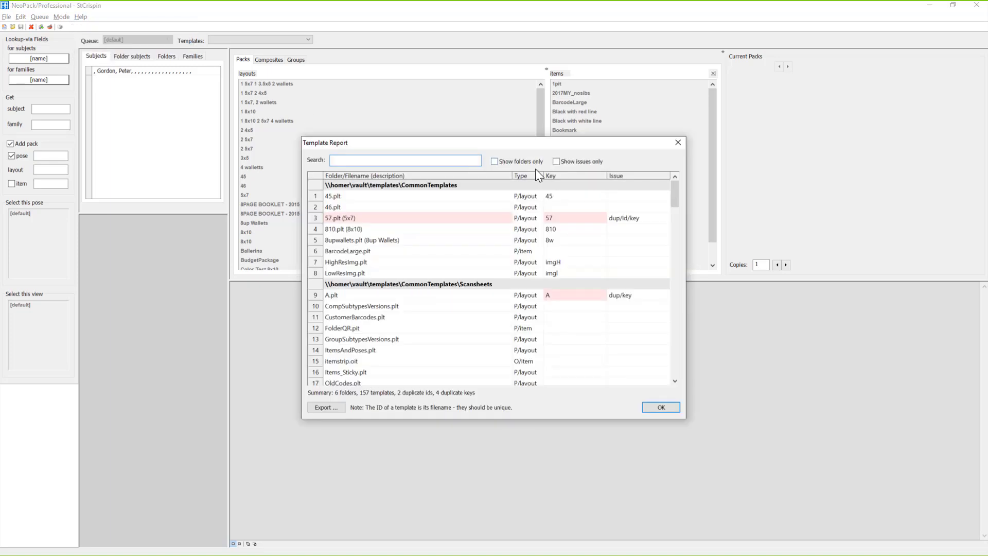
pyautogui.click(532, 163)
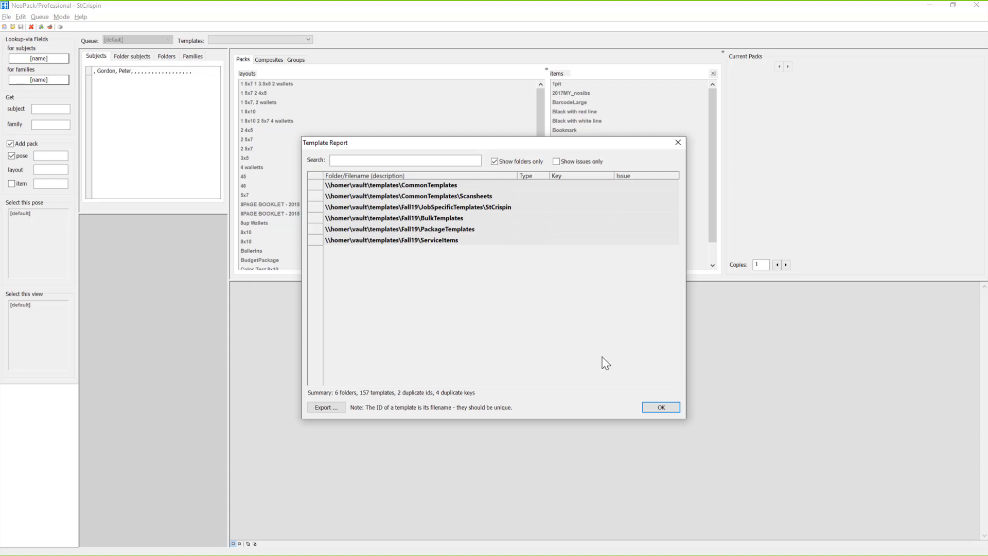
pyautogui.click(662, 407)
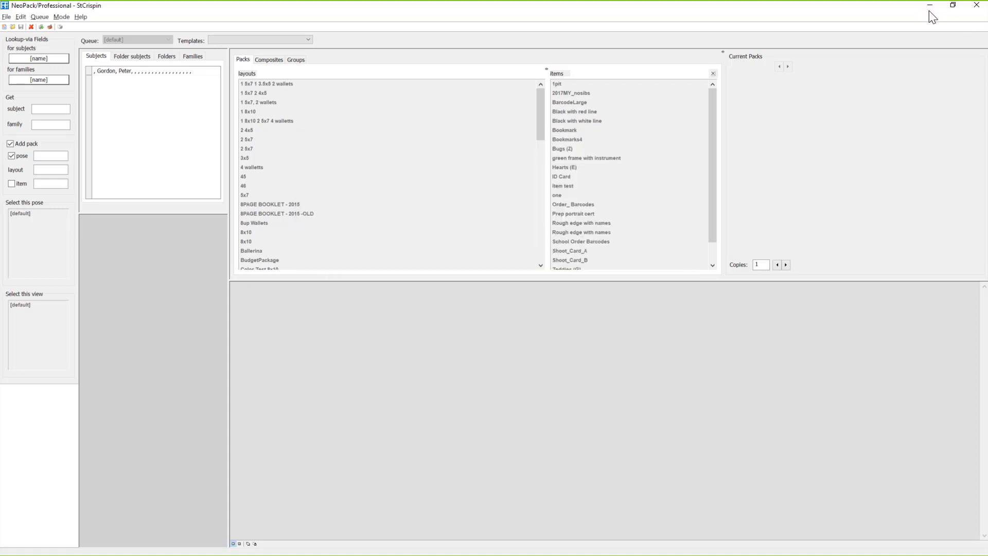
pyautogui.click(7, 17)
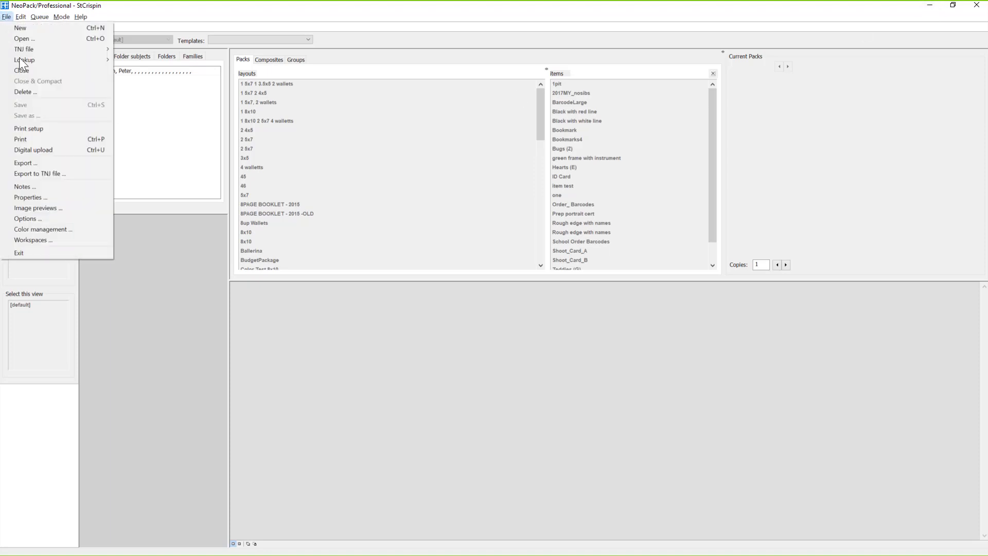
pyautogui.click(23, 70)
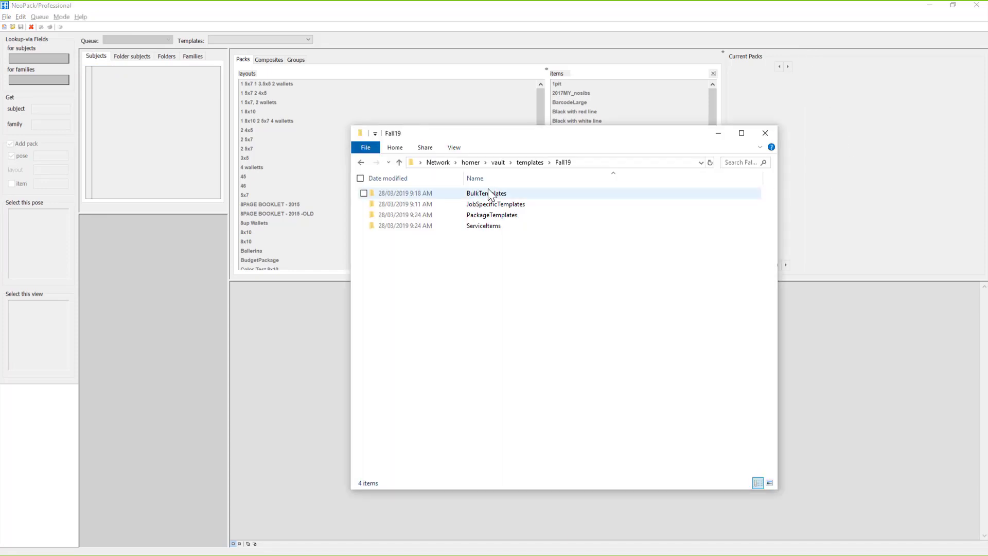
# Step: Permanently delete all template files inside the Fall19 BulkTemplates folder
pyautogui.doubleClick(489, 195)
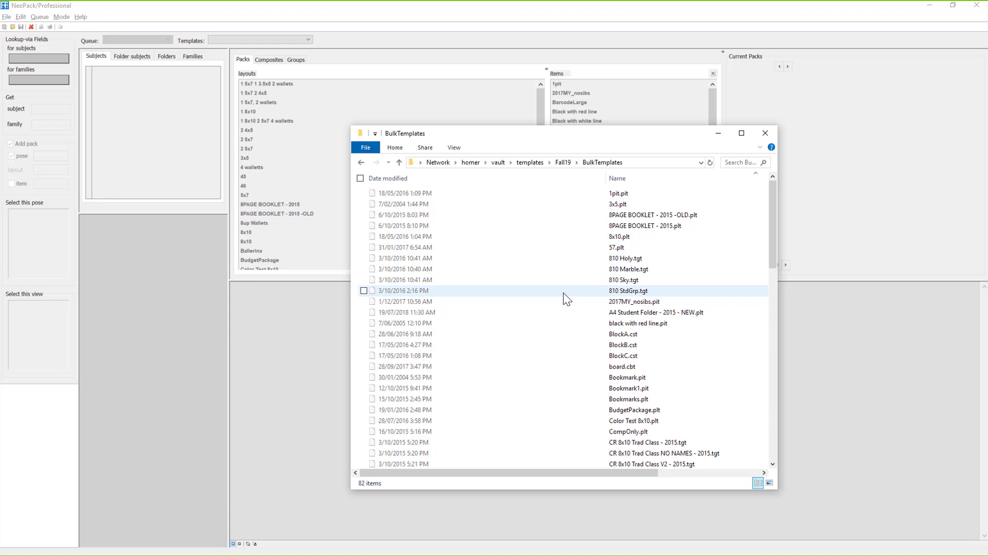
pyautogui.click(565, 292)
pyautogui.hotkey('ctrl', 'a')
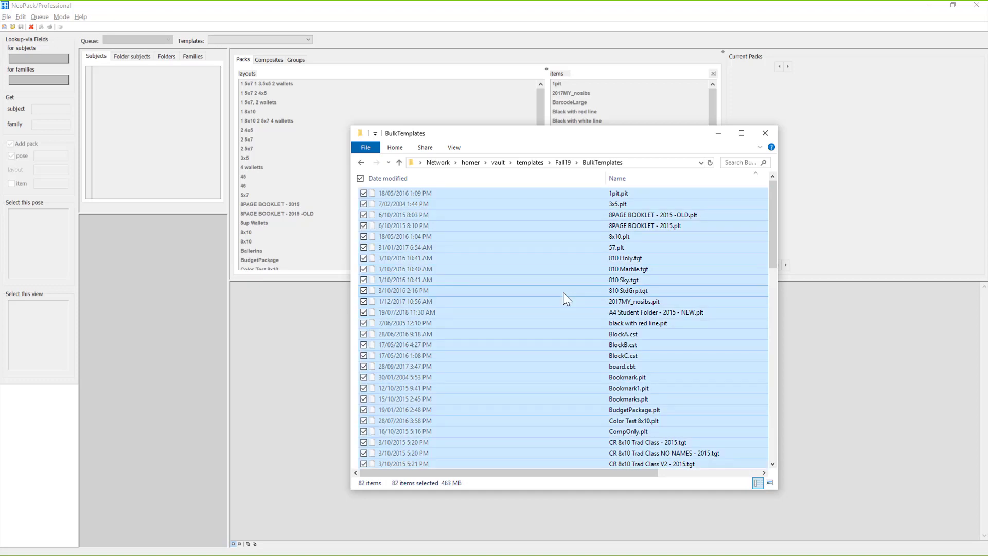
pyautogui.press('Delete')
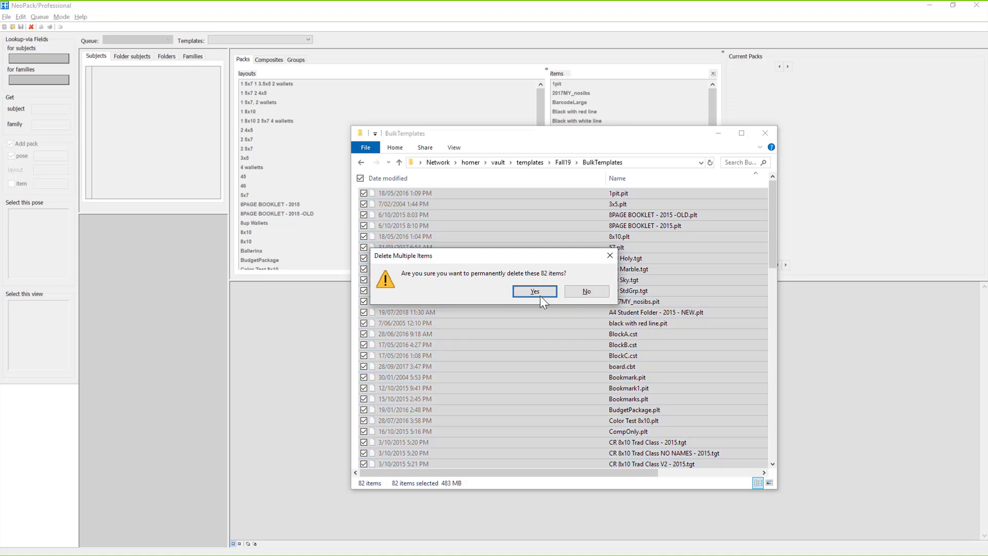
pyautogui.click(542, 294)
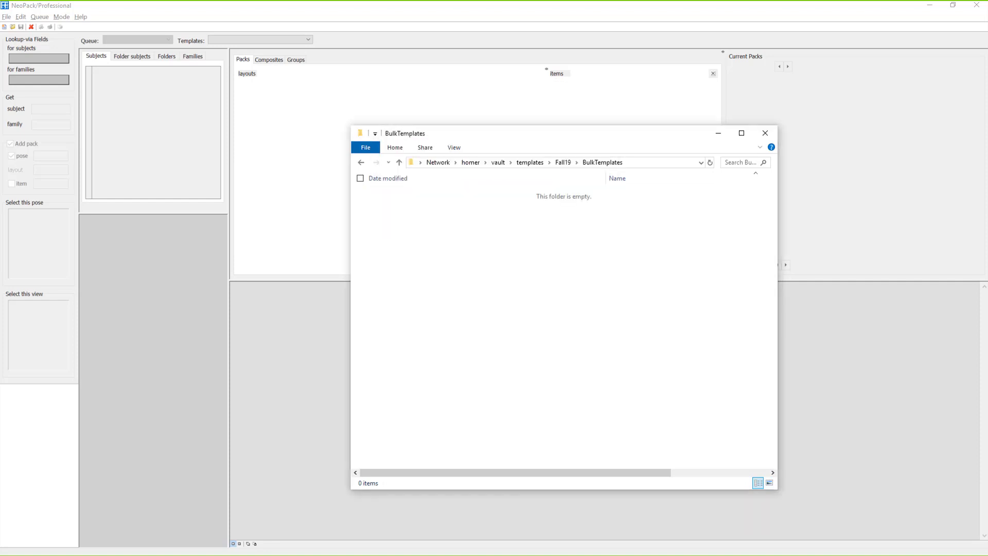
# Step: Copy the Fall19TMS, Fall19ES and Fall19SS folders from the desktop into the BulkTemplates folder
pyautogui.moveTo(0, 242); pyautogui.dragTo(439, 237)
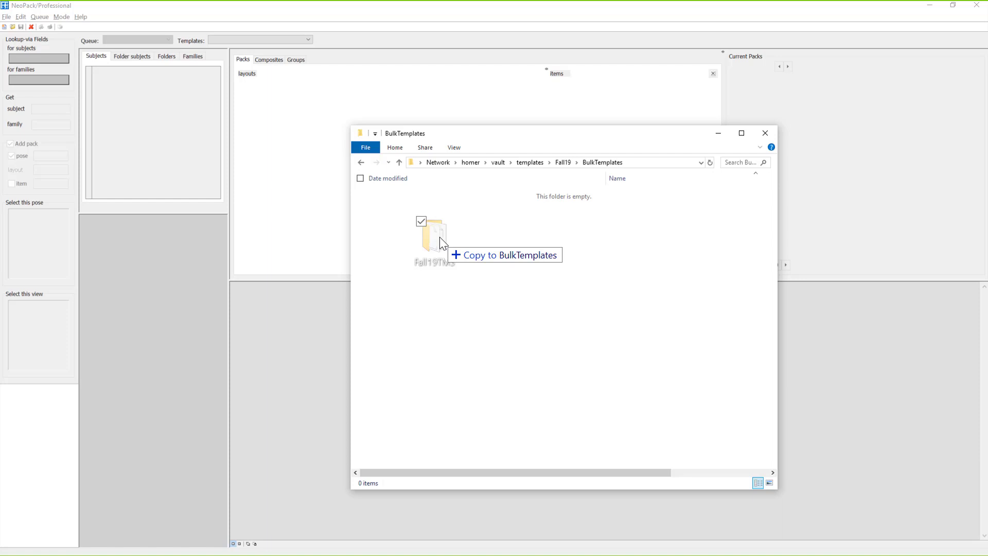
pyautogui.moveTo(440, 236); pyautogui.dragTo(439, 237)
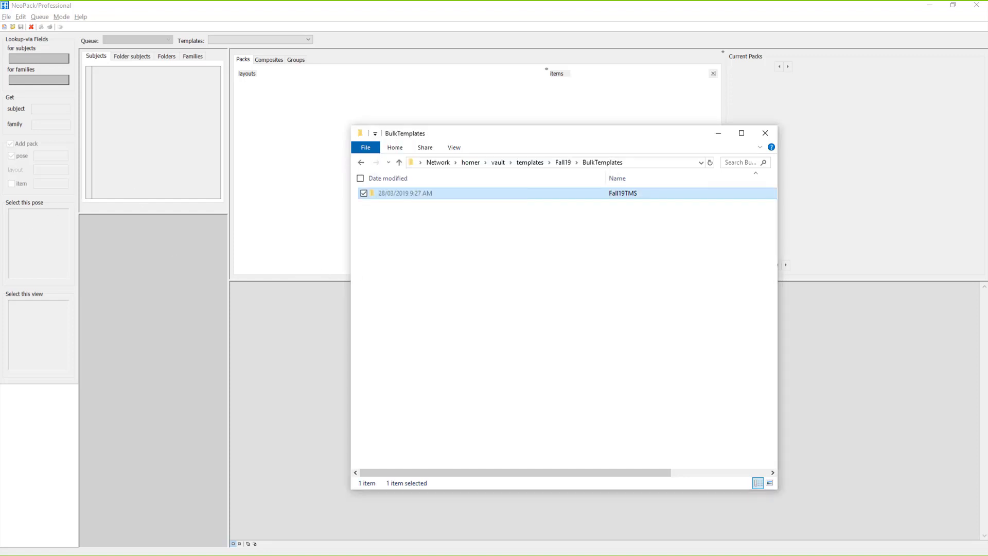
pyautogui.moveTo(443, 62); pyautogui.dragTo(461, 316)
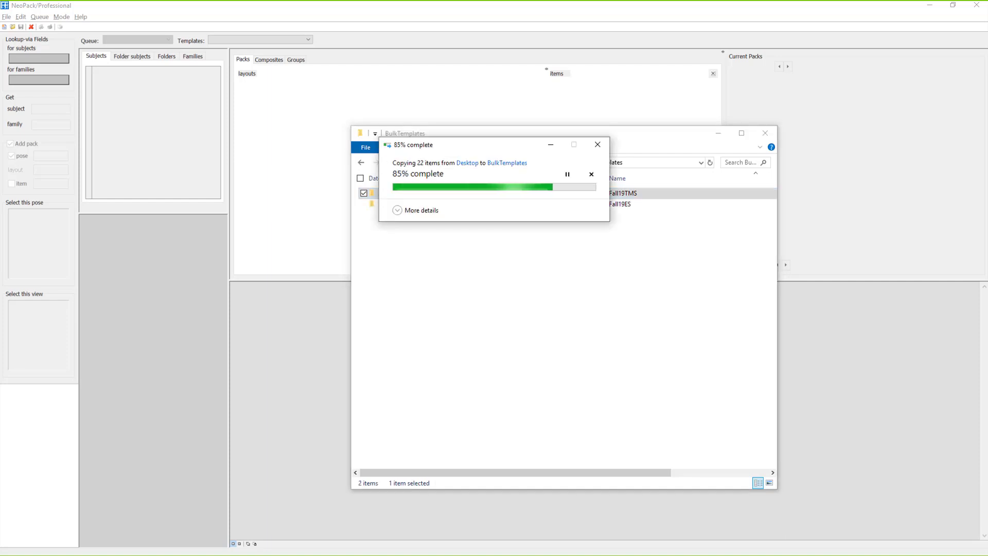
pyautogui.moveTo(152, 18); pyautogui.dragTo(500, 286)
pyautogui.hotkey('ctrl', 'v')
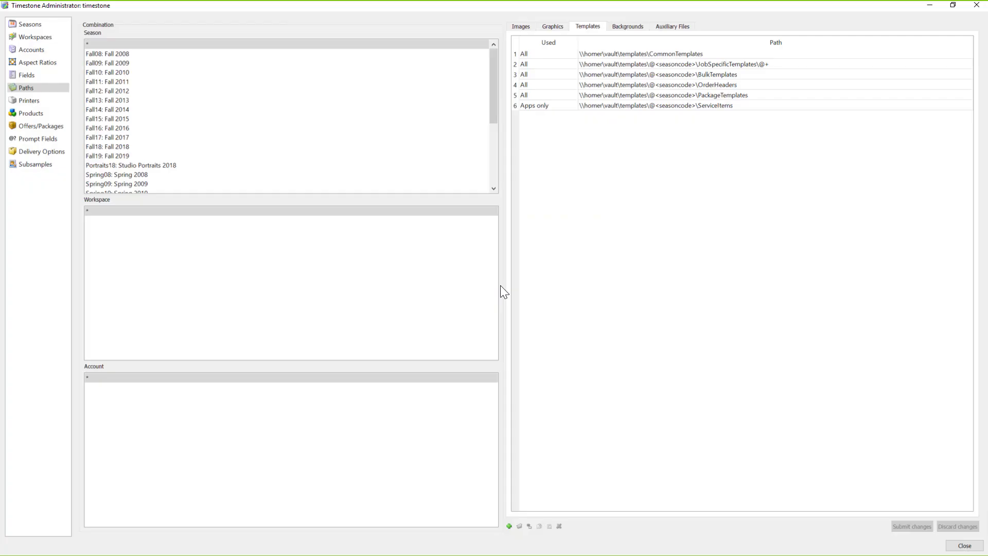
# Step: Show the Fall 2019 offers in Timestone Administrator and widen the Code column to read the offer codes
pyautogui.click(32, 125)
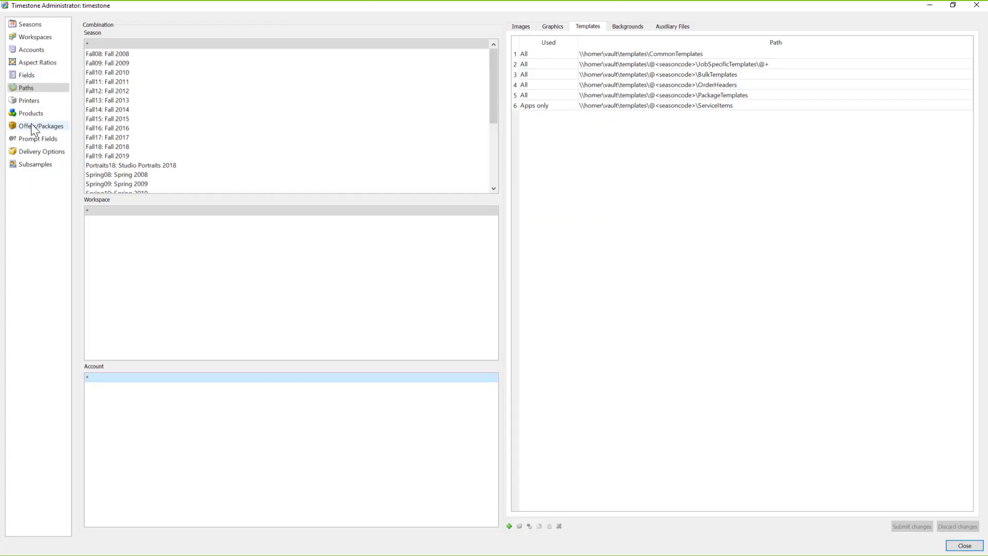
pyautogui.click(108, 154)
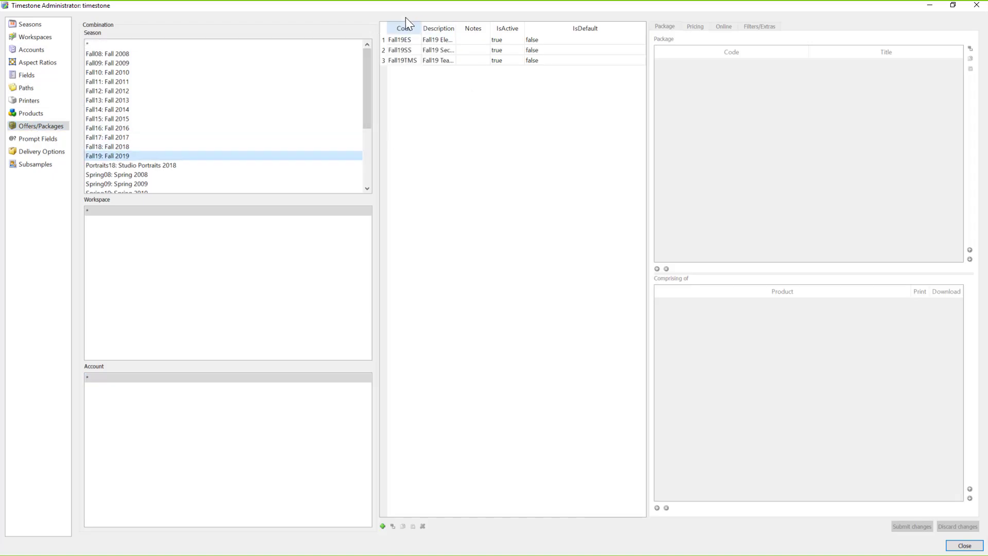
pyautogui.click(419, 25)
pyautogui.moveTo(432, 26); pyautogui.dragTo(451, 27)
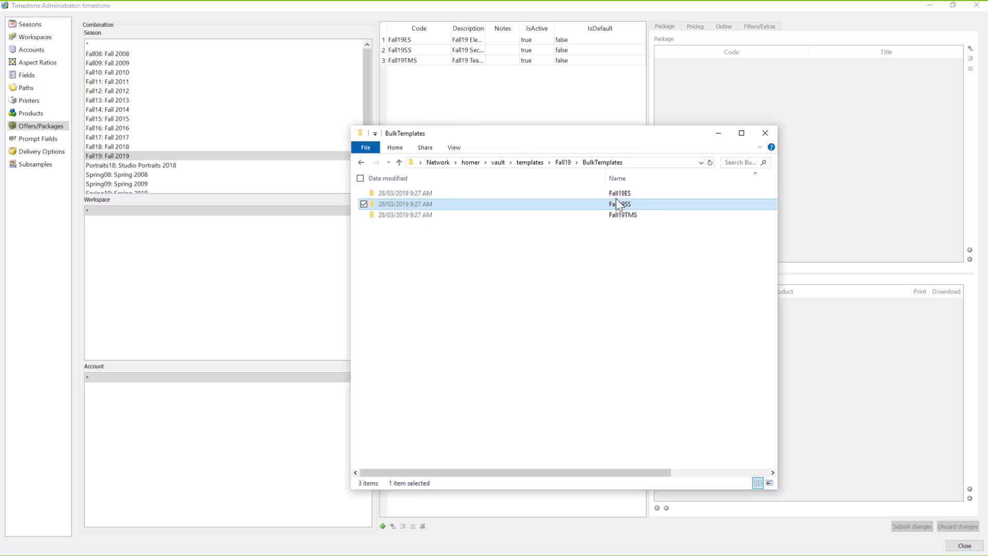
# Step: Inspect the templates inside the Fall19ES subfolder, return to BulkTemplates and minimize the folder window
pyautogui.doubleClick(624, 194)
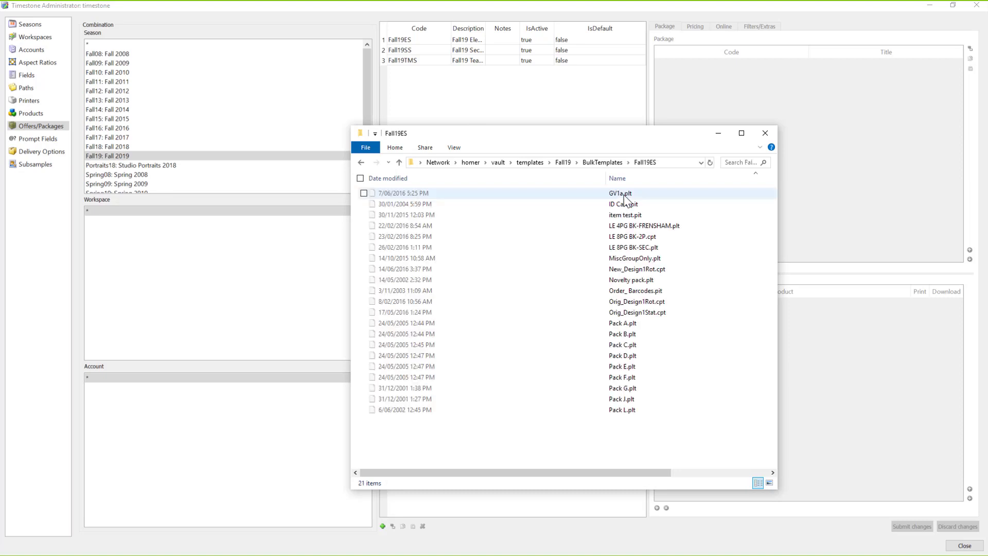
pyautogui.click(602, 162)
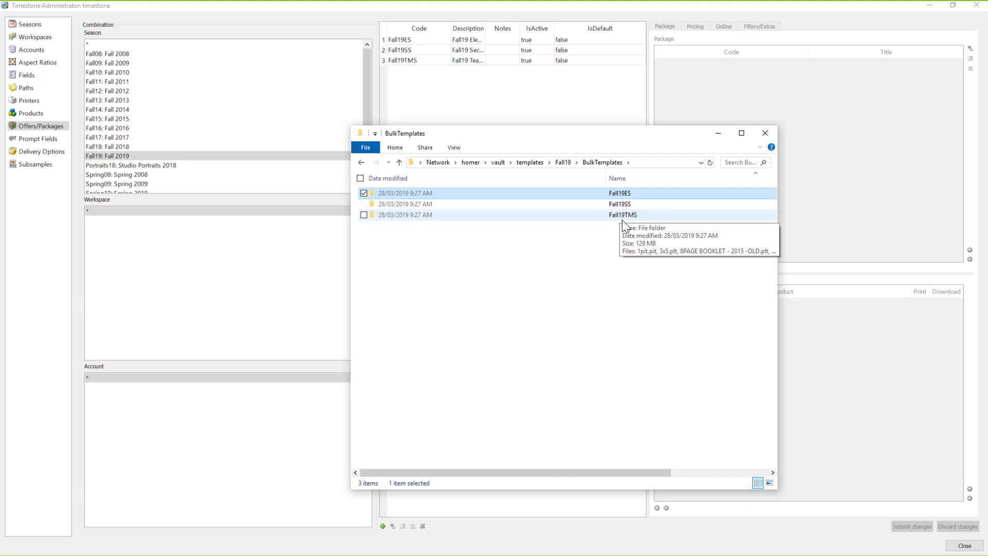
pyautogui.click(716, 134)
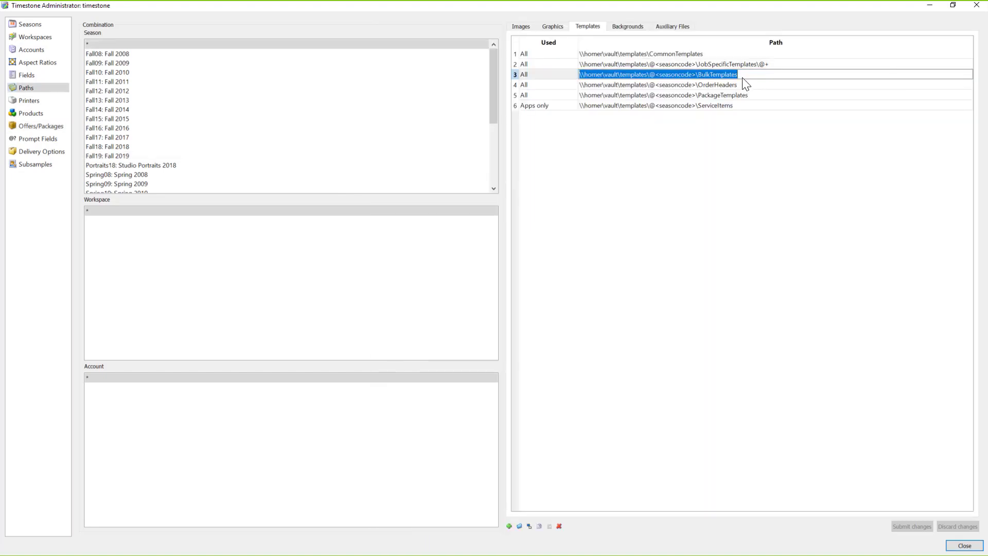
# Step: Append \@<offercode> to the BulkTemplates search path and submit the change
pyautogui.click(744, 75)
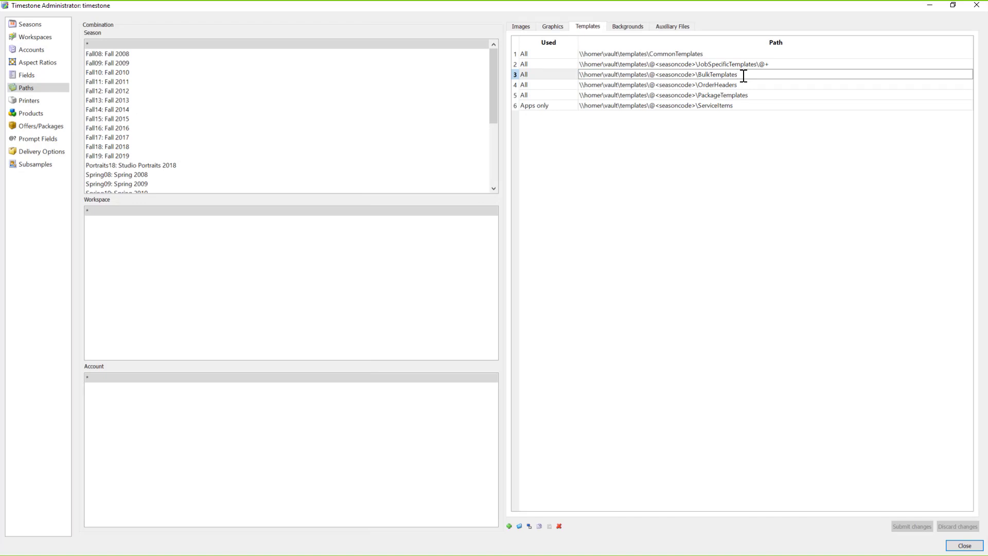
pyautogui.write('\\@')
pyautogui.write('@offercode>')
pyautogui.click(746, 74)
pyautogui.write('<')
pyautogui.press('Return')
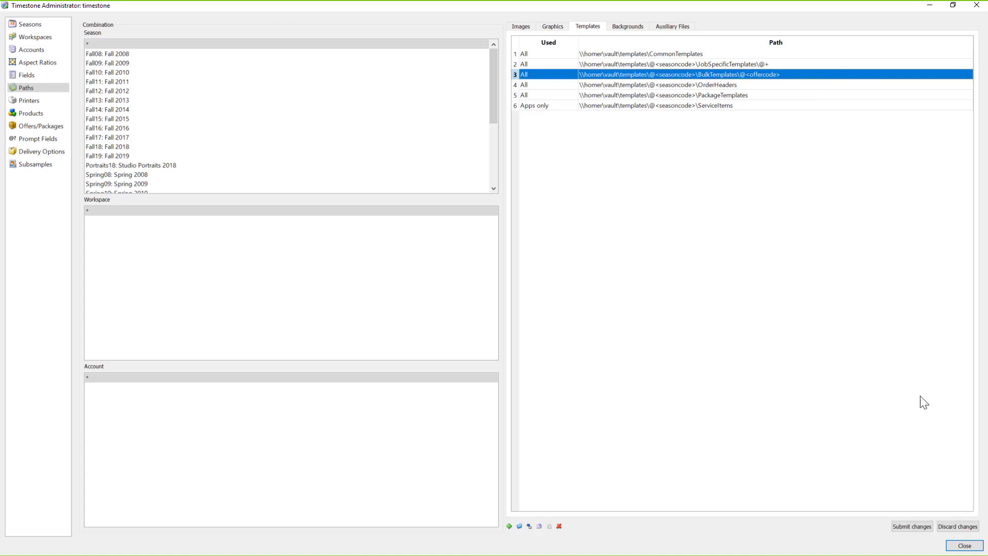
pyautogui.click(912, 527)
# Step: Reopen the StCrispin job in NeoPack and check the offer assigned in its file properties
pyautogui.click(13, 27)
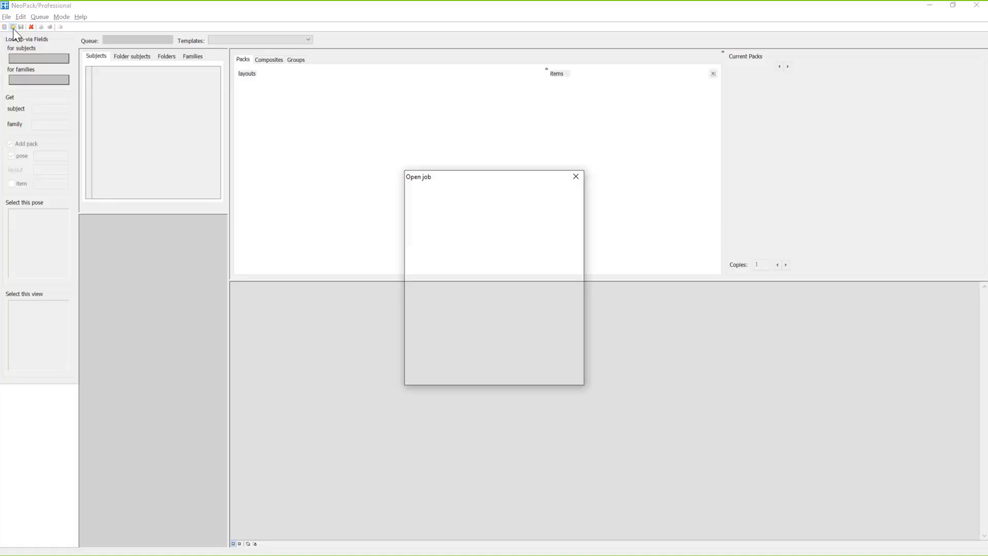
pyautogui.write('st')
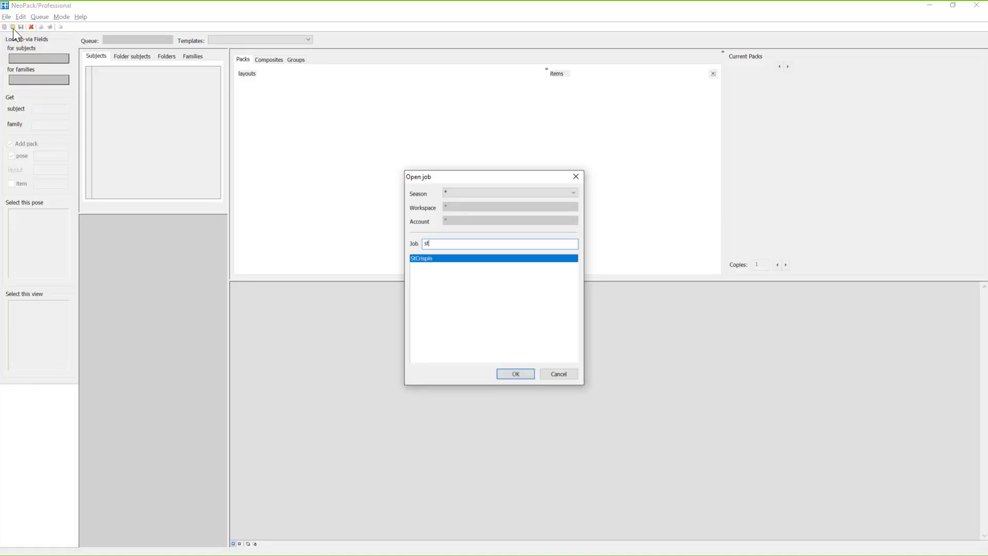
pyautogui.click(514, 375)
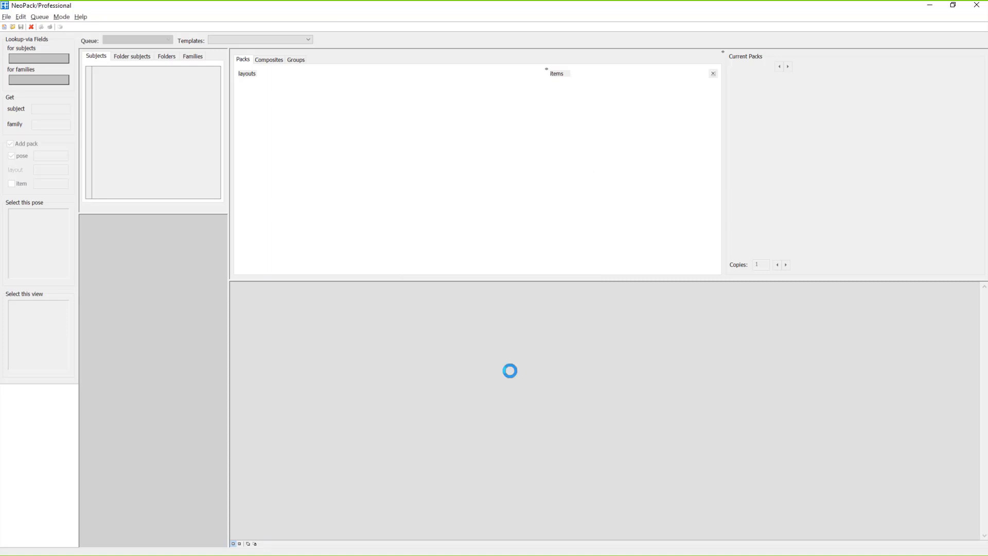
pyautogui.click(6, 17)
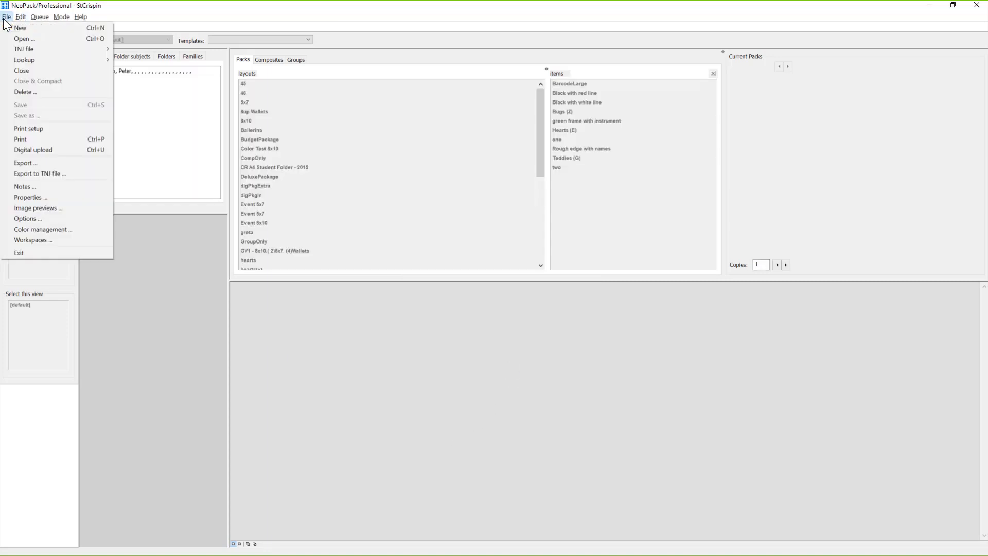
pyautogui.click(43, 199)
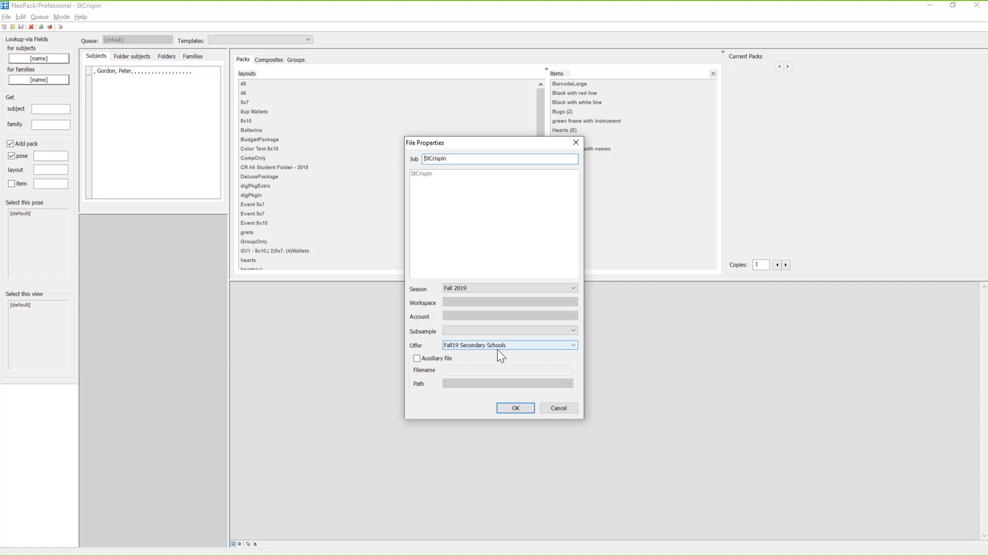
pyautogui.click(561, 407)
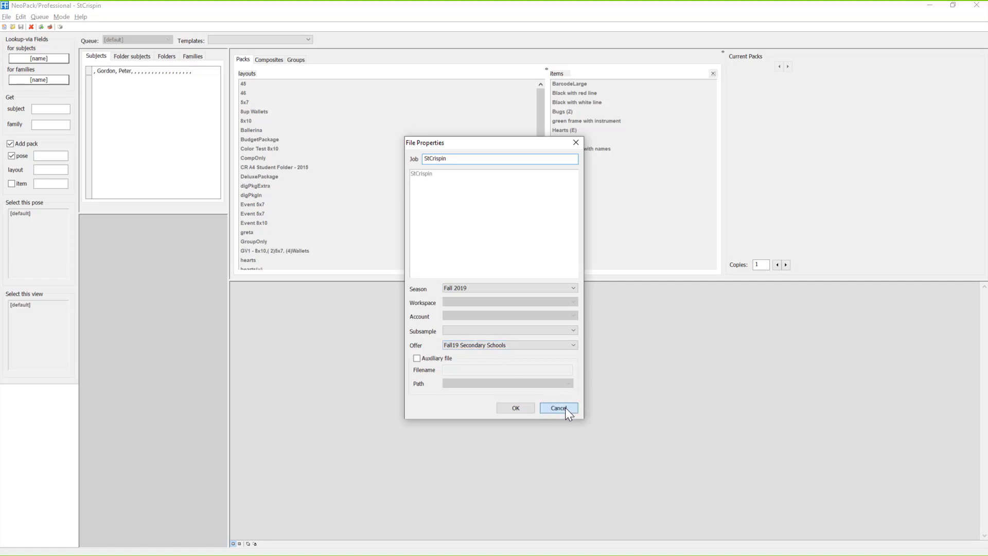
# Step: List only the folders in StCrispin's template report and examine which BulkTemplates subfolder is used
pyautogui.click(80, 17)
pyautogui.click(97, 40)
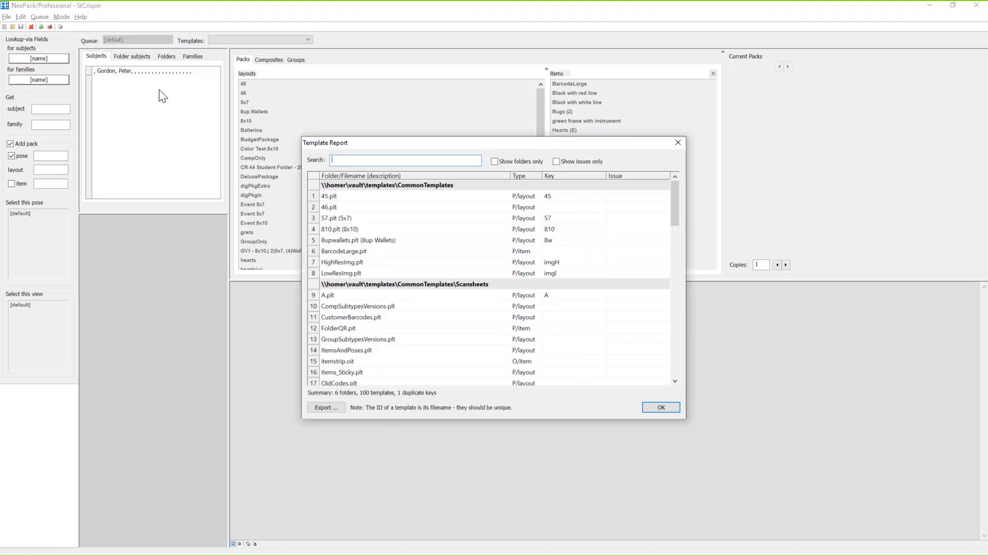
pyautogui.click(509, 162)
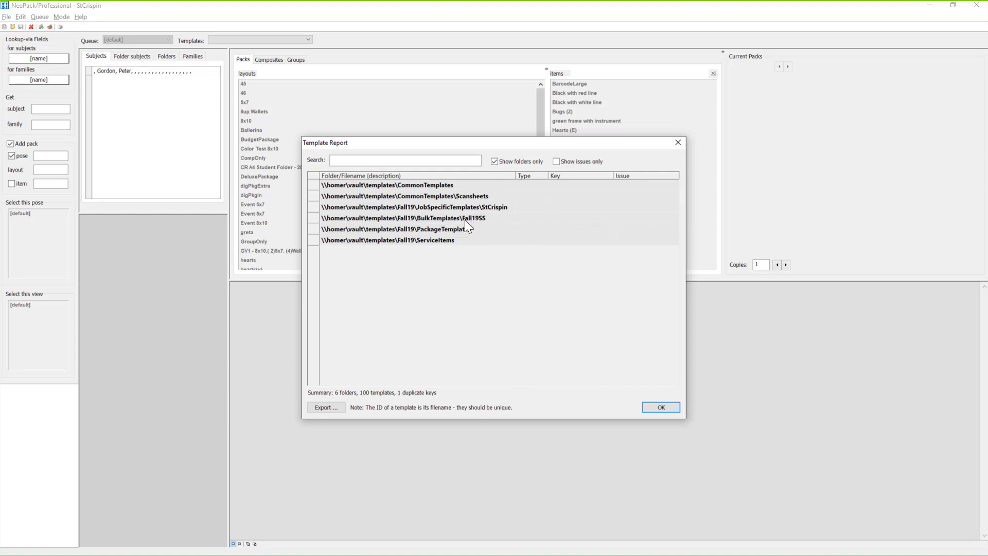
pyautogui.click(465, 220)
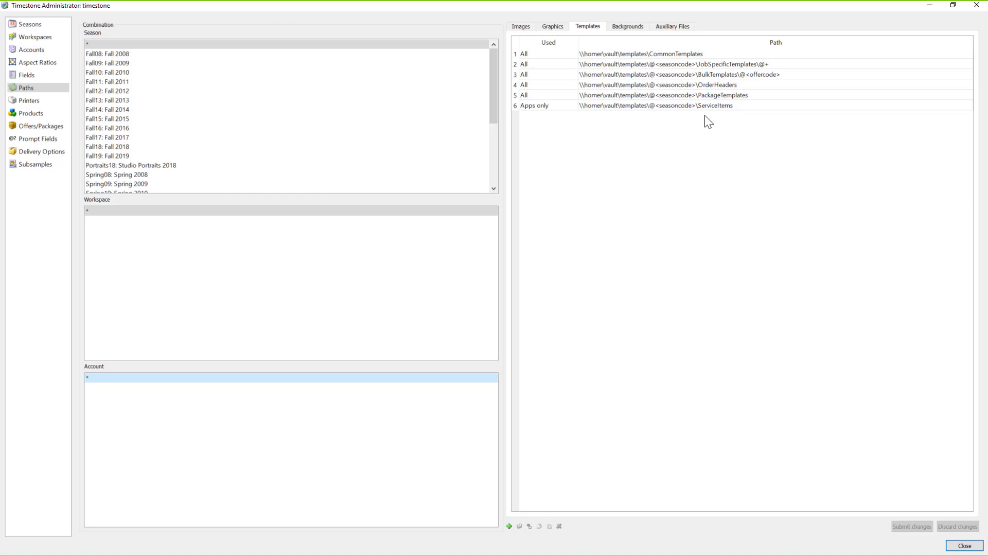
# Step: Insert \@<accountcode> after the season code in the JobSpecificTemplates path, and minimize Timestone Administrator without submitting
pyautogui.click(697, 66)
pyautogui.click(697, 66)
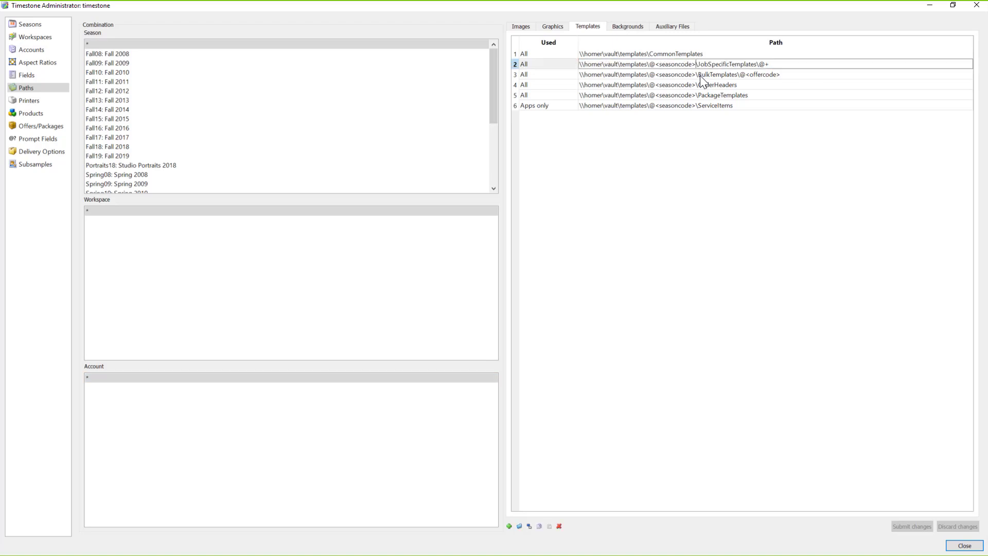
pyautogui.write('\\@<accountcode>\\')
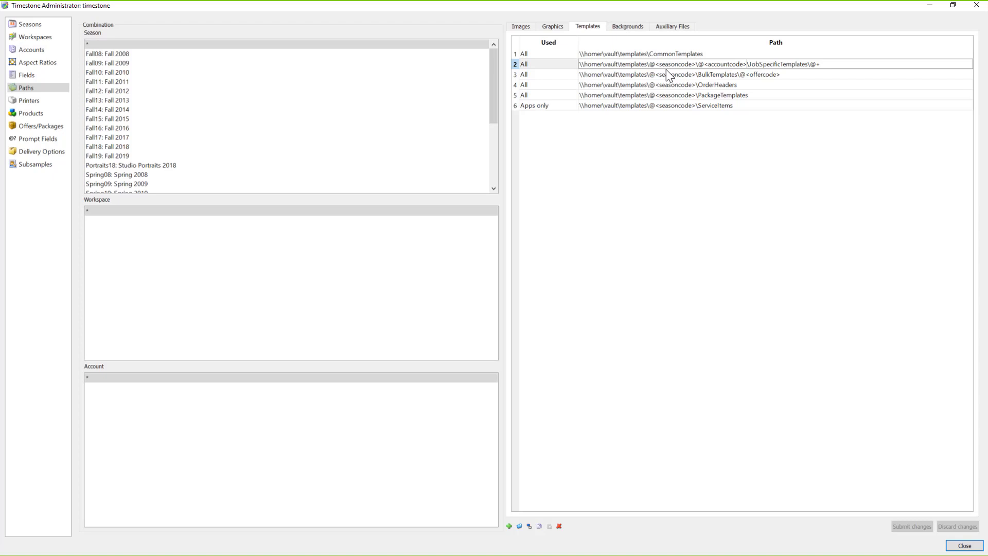
pyautogui.click(831, 78)
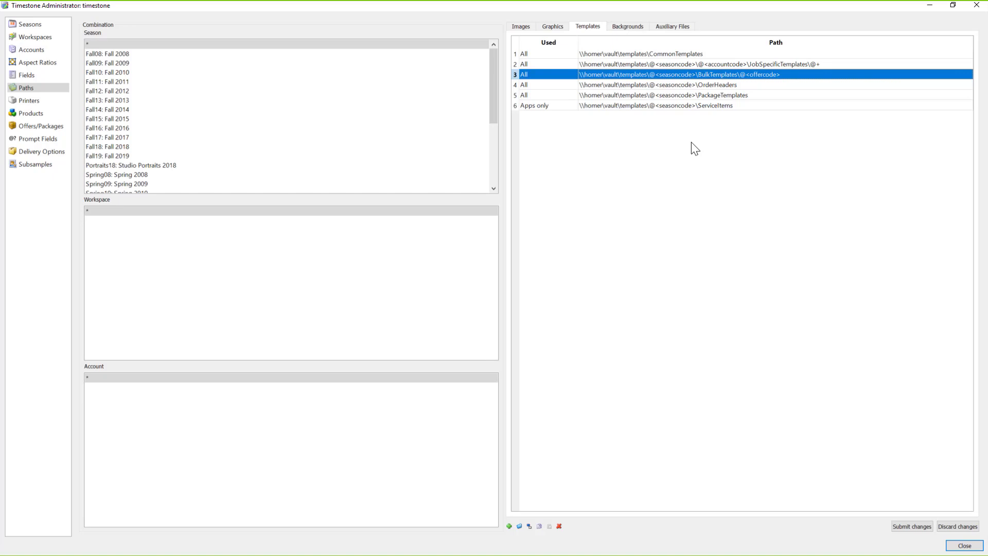
pyautogui.click(931, 6)
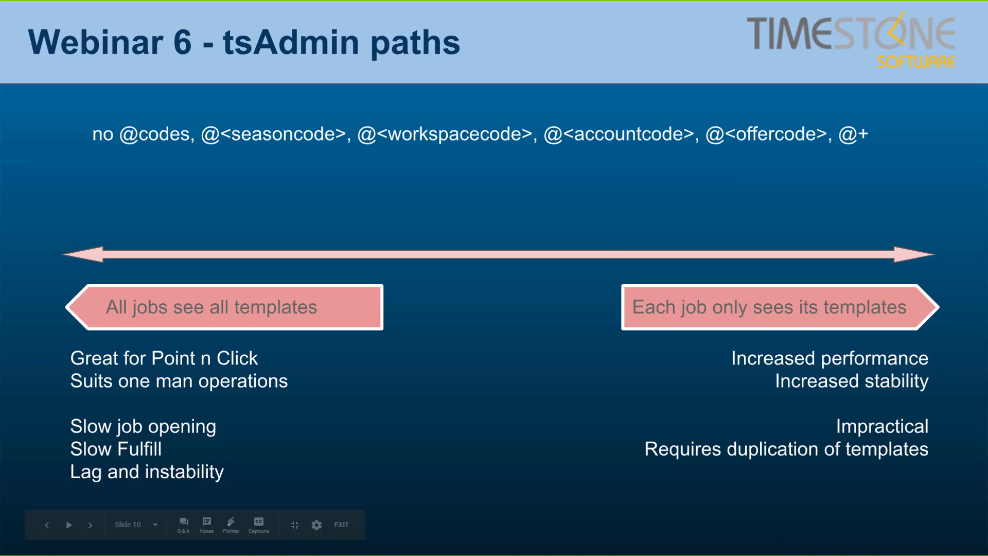
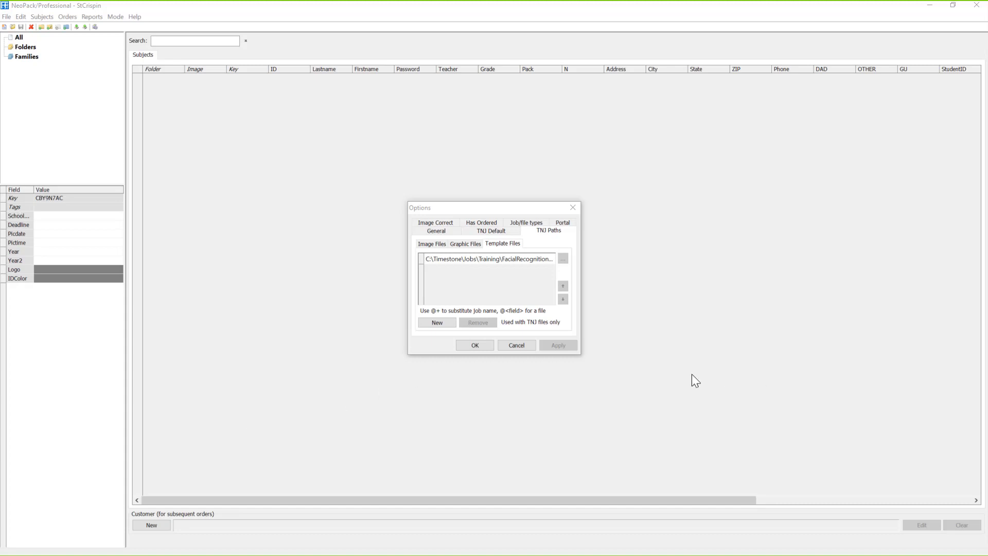
# Step: Cancel NeoPack's Options dialog showing the TNJ template paths, and minimize NeoPack
pyautogui.click(517, 345)
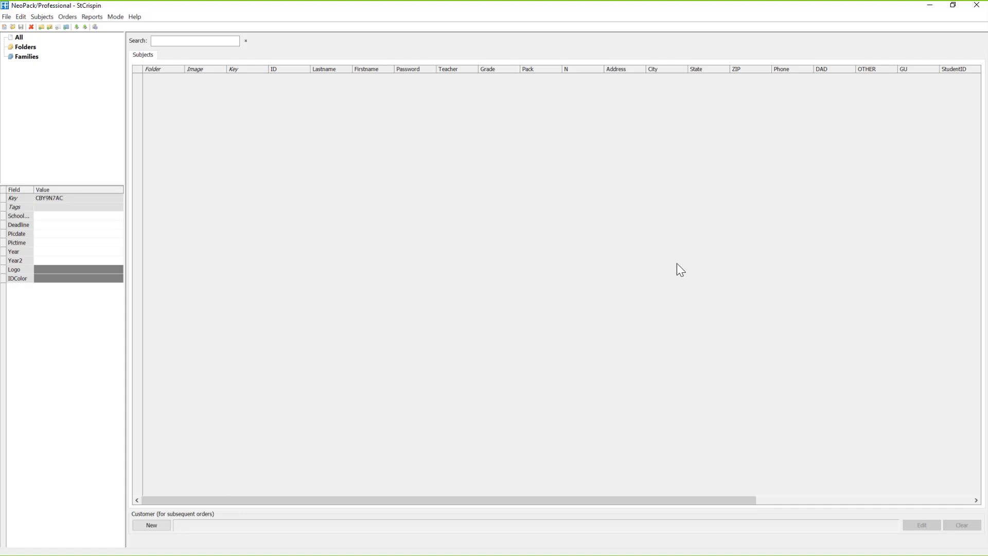
pyautogui.click(930, 5)
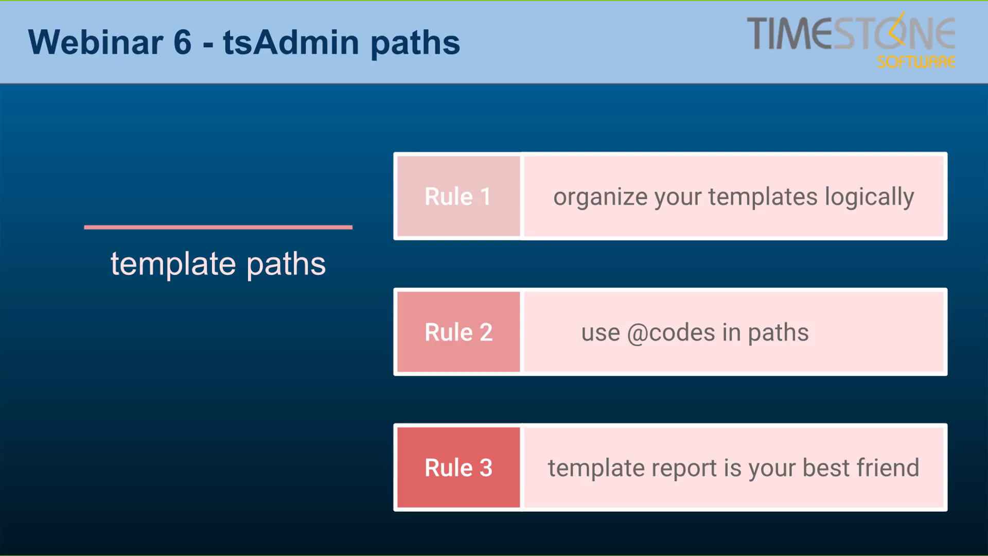